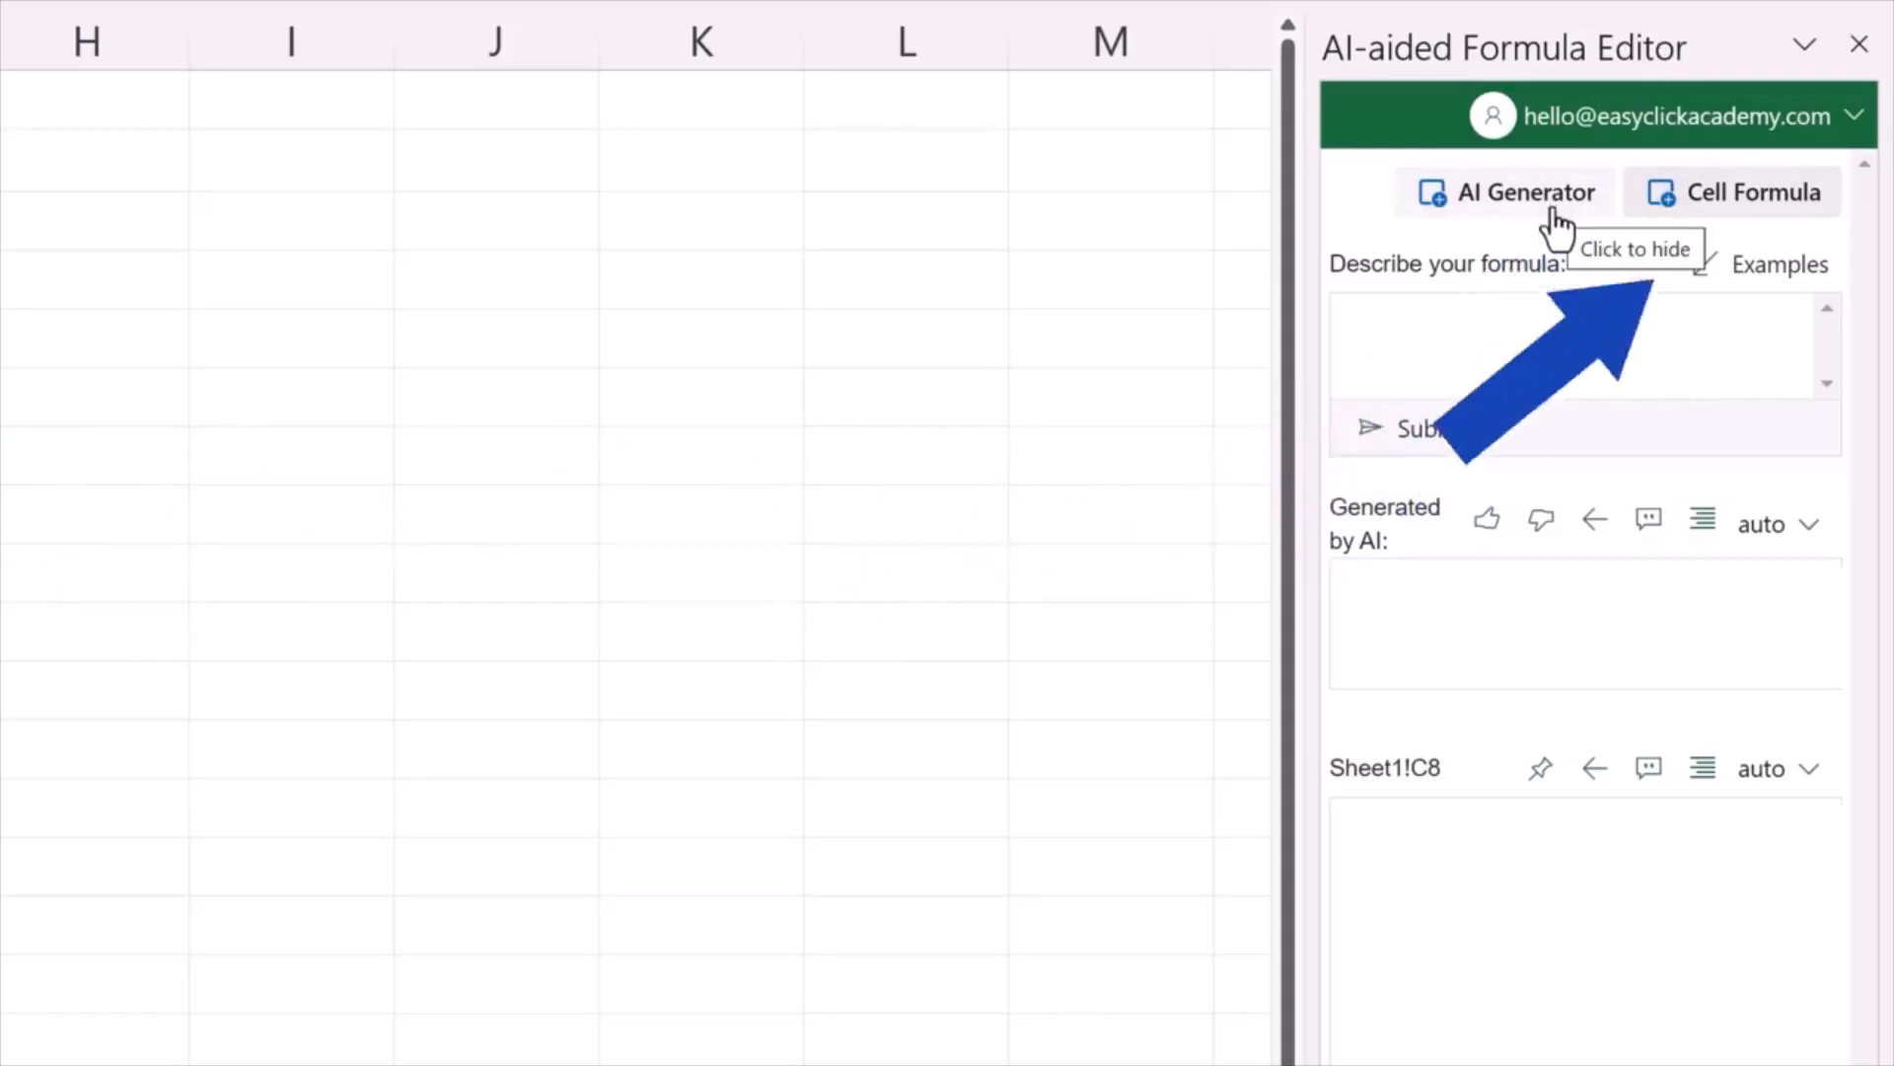
Hide the cell formula section, generate a formula from "sum of cells c3 to c7" and write it to cell C8.
left_click(1714, 219)
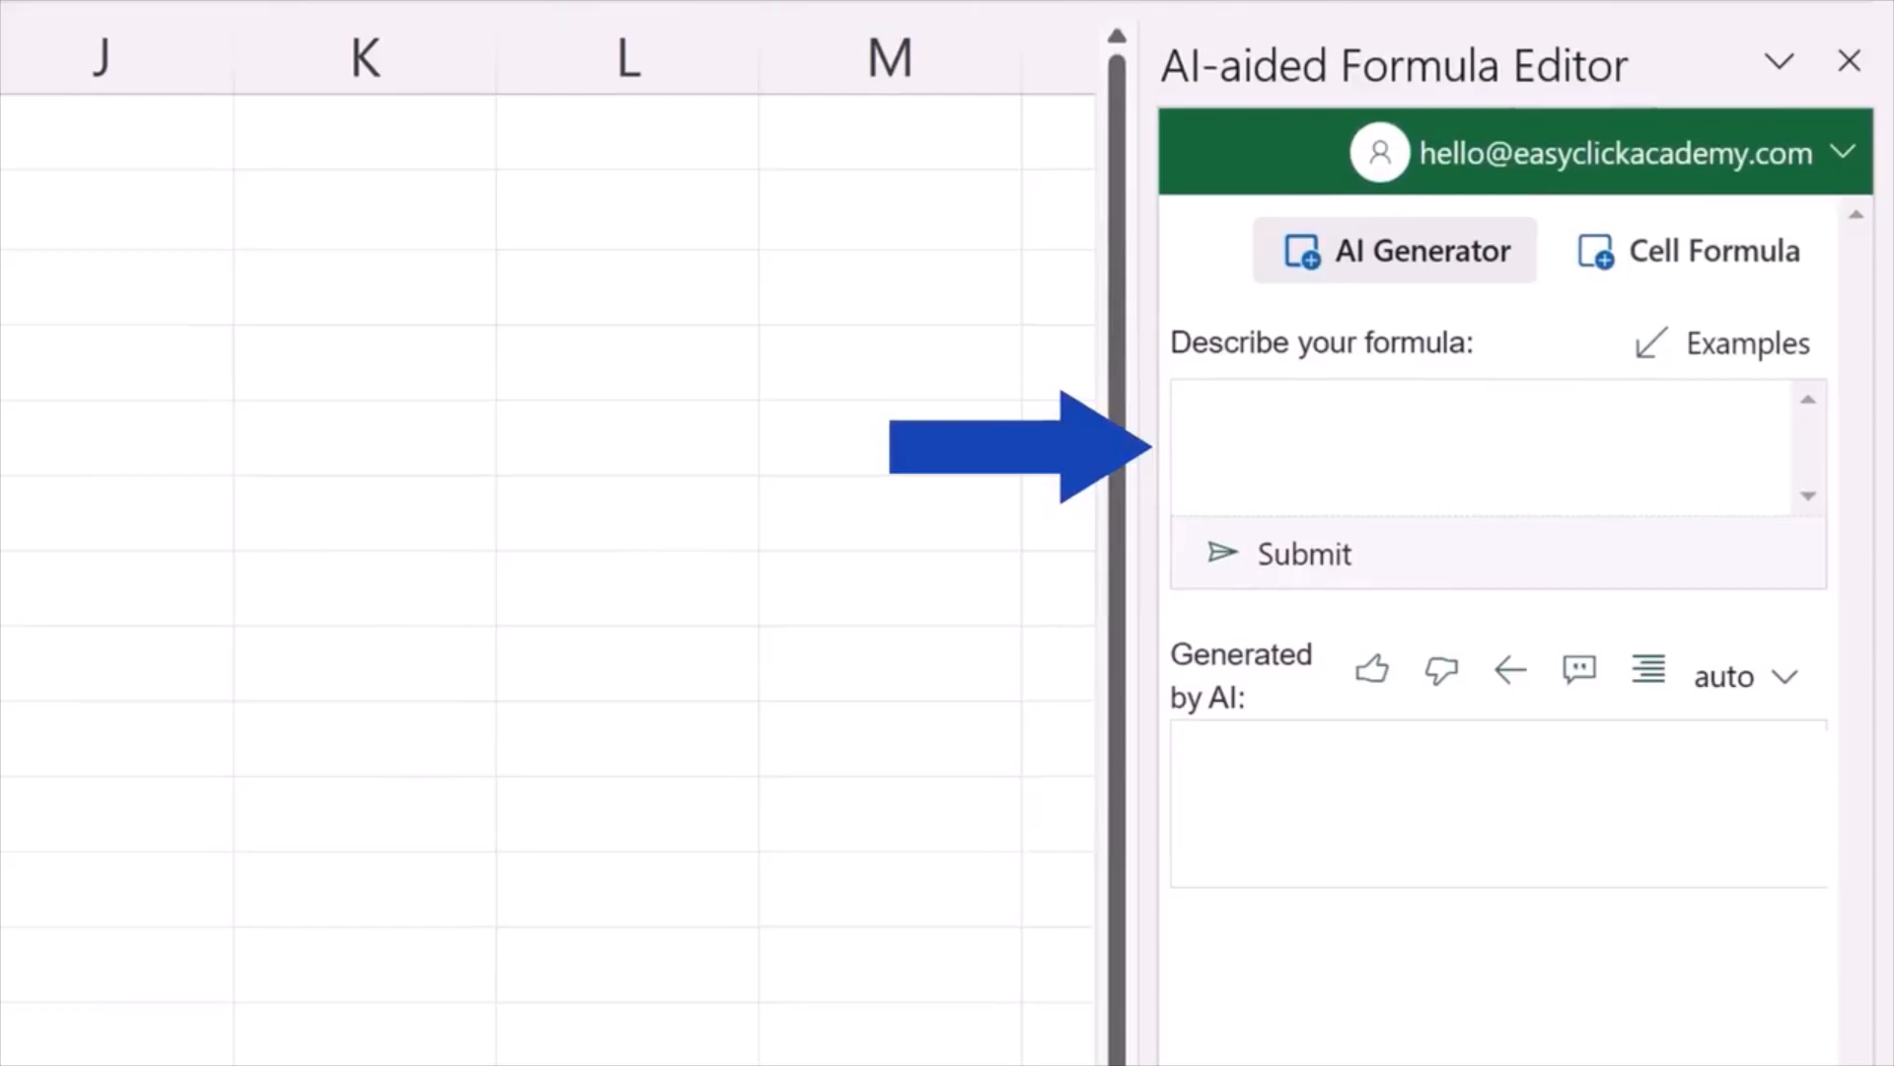
left_click(1328, 427)
type("sum of cells c3 to c7")
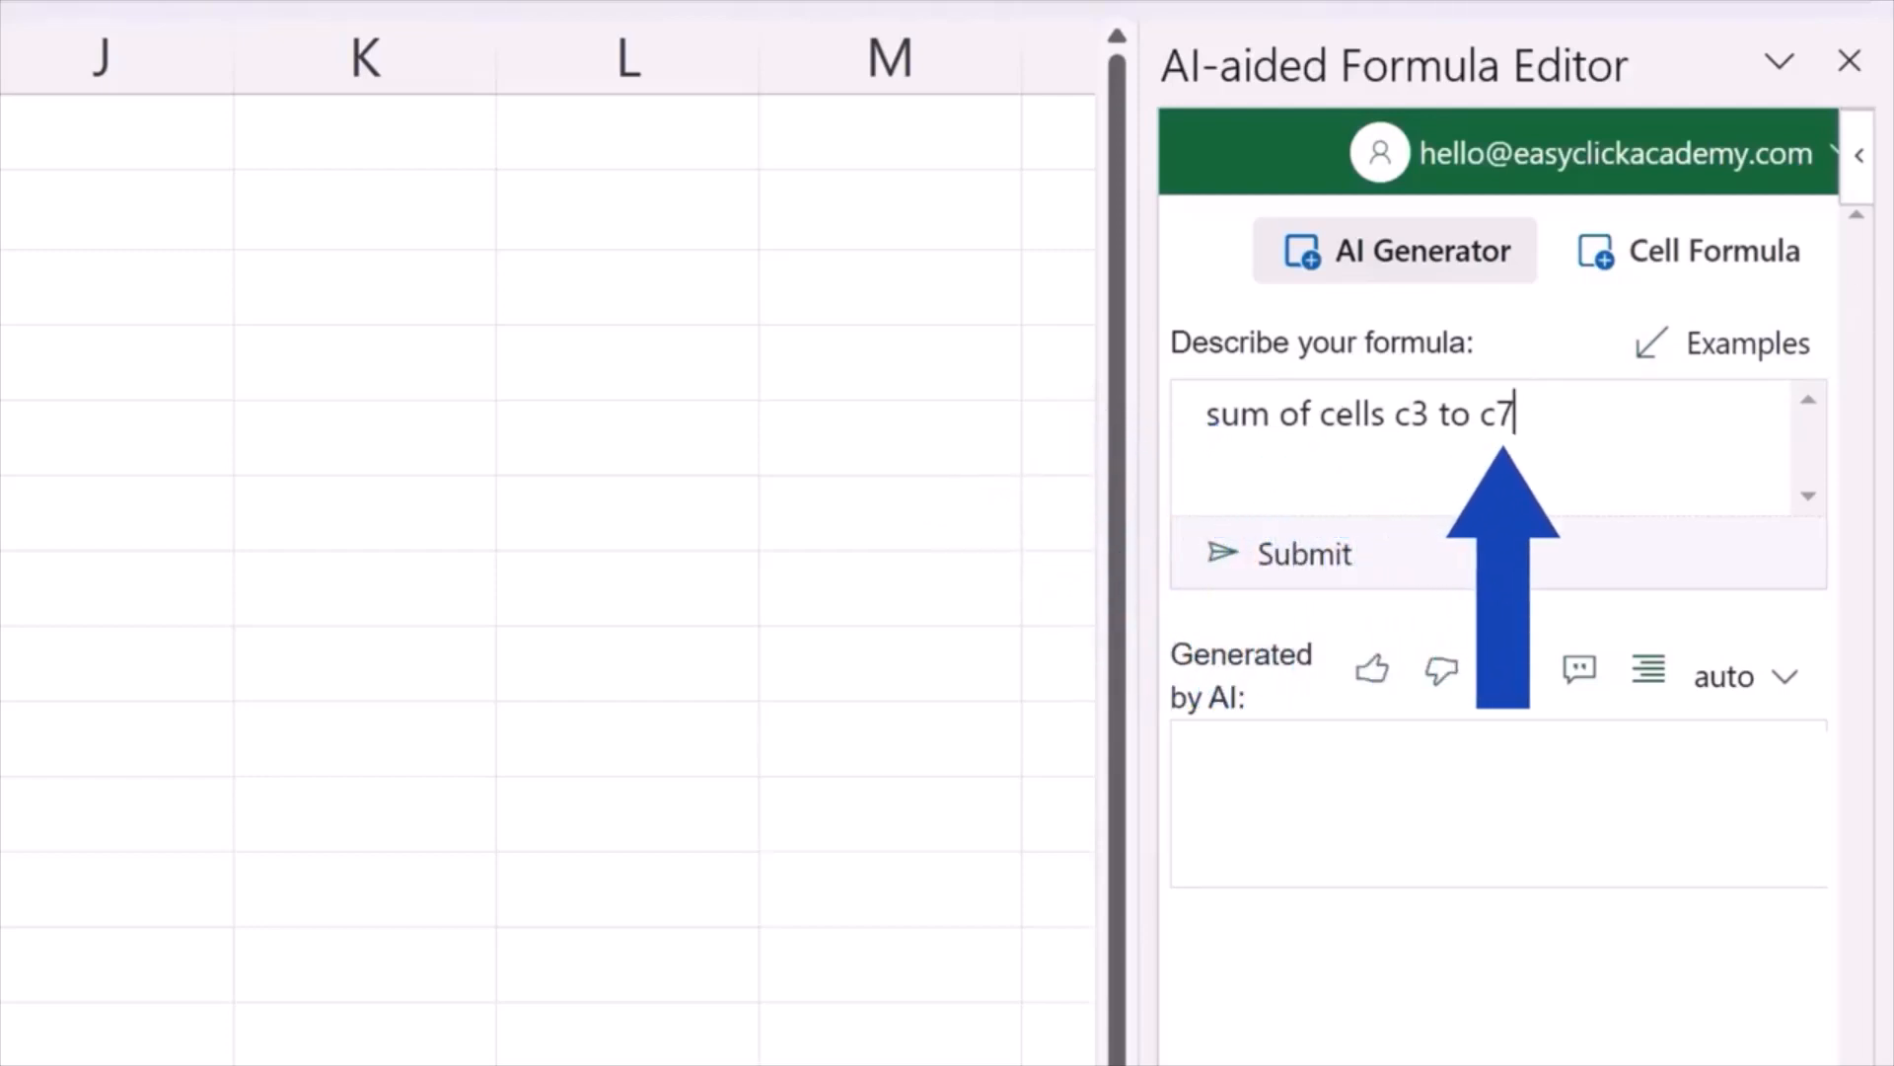
left_click(1306, 592)
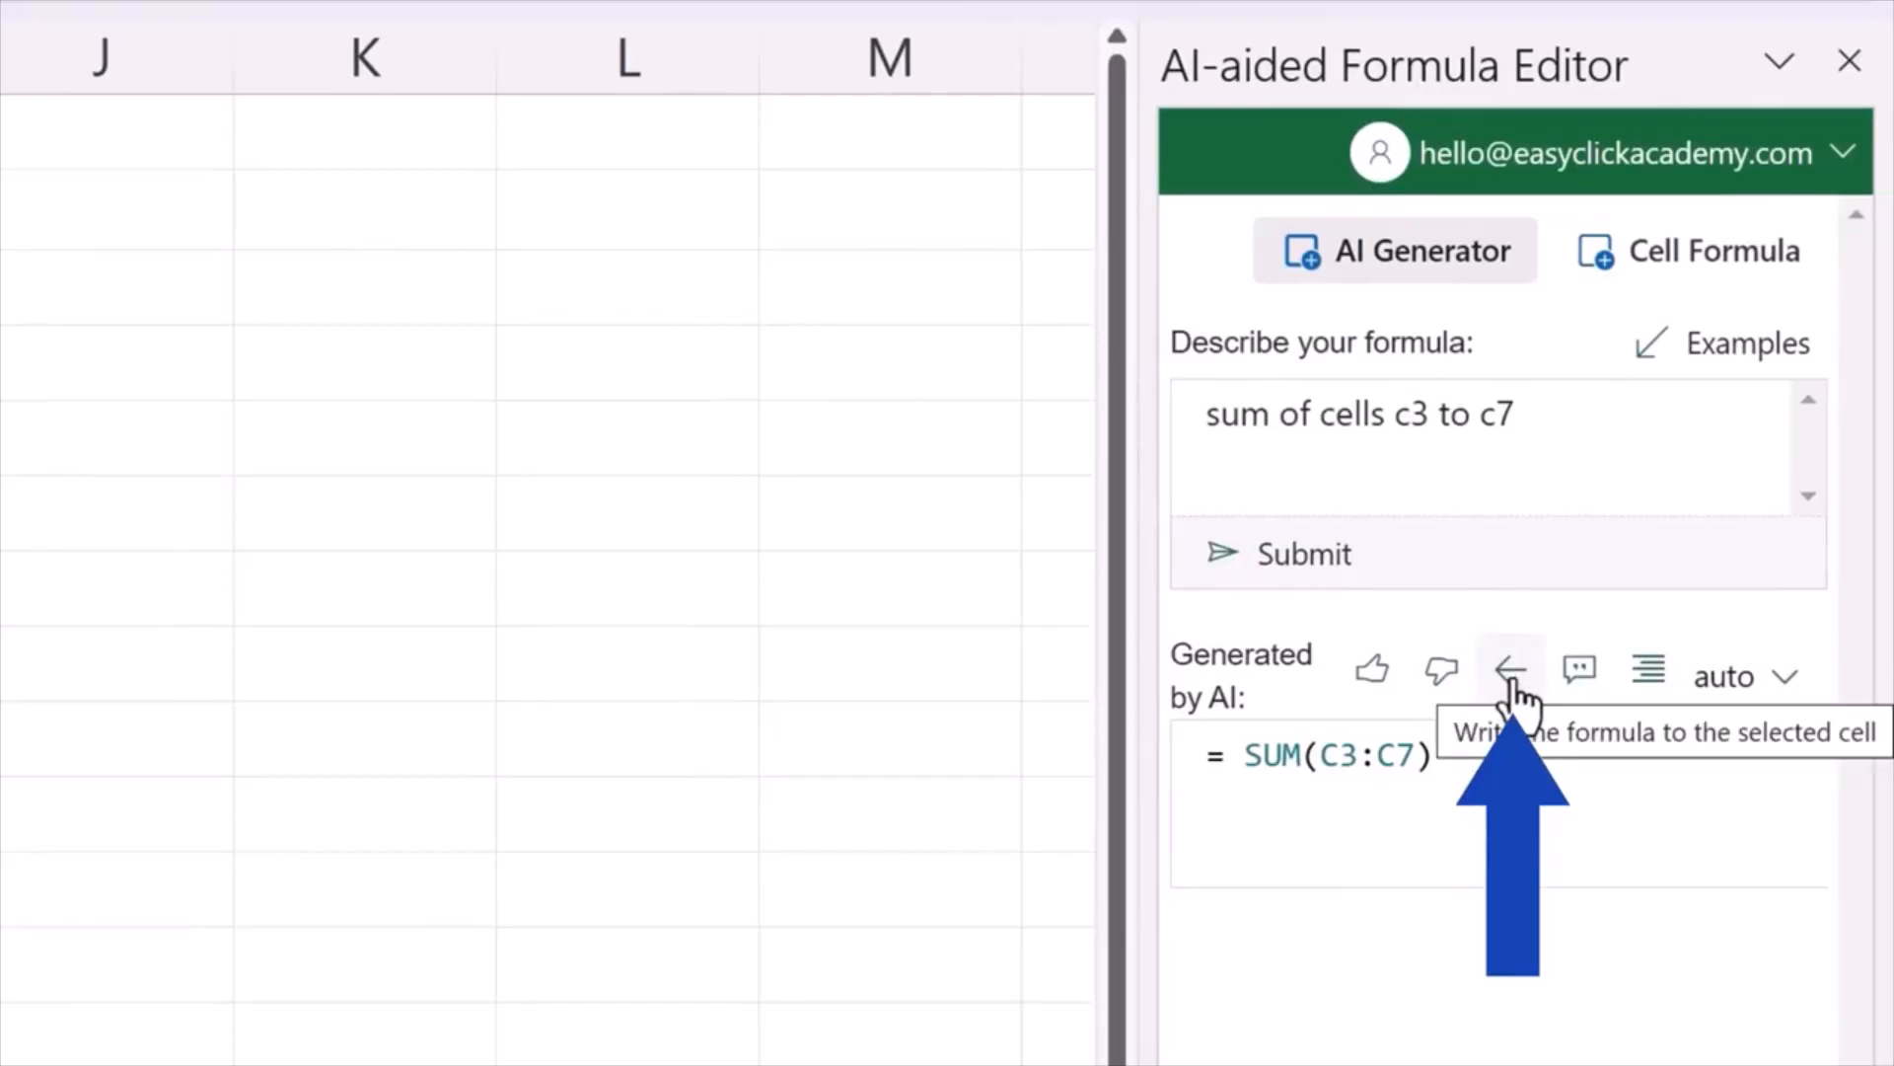
left_click(1511, 671)
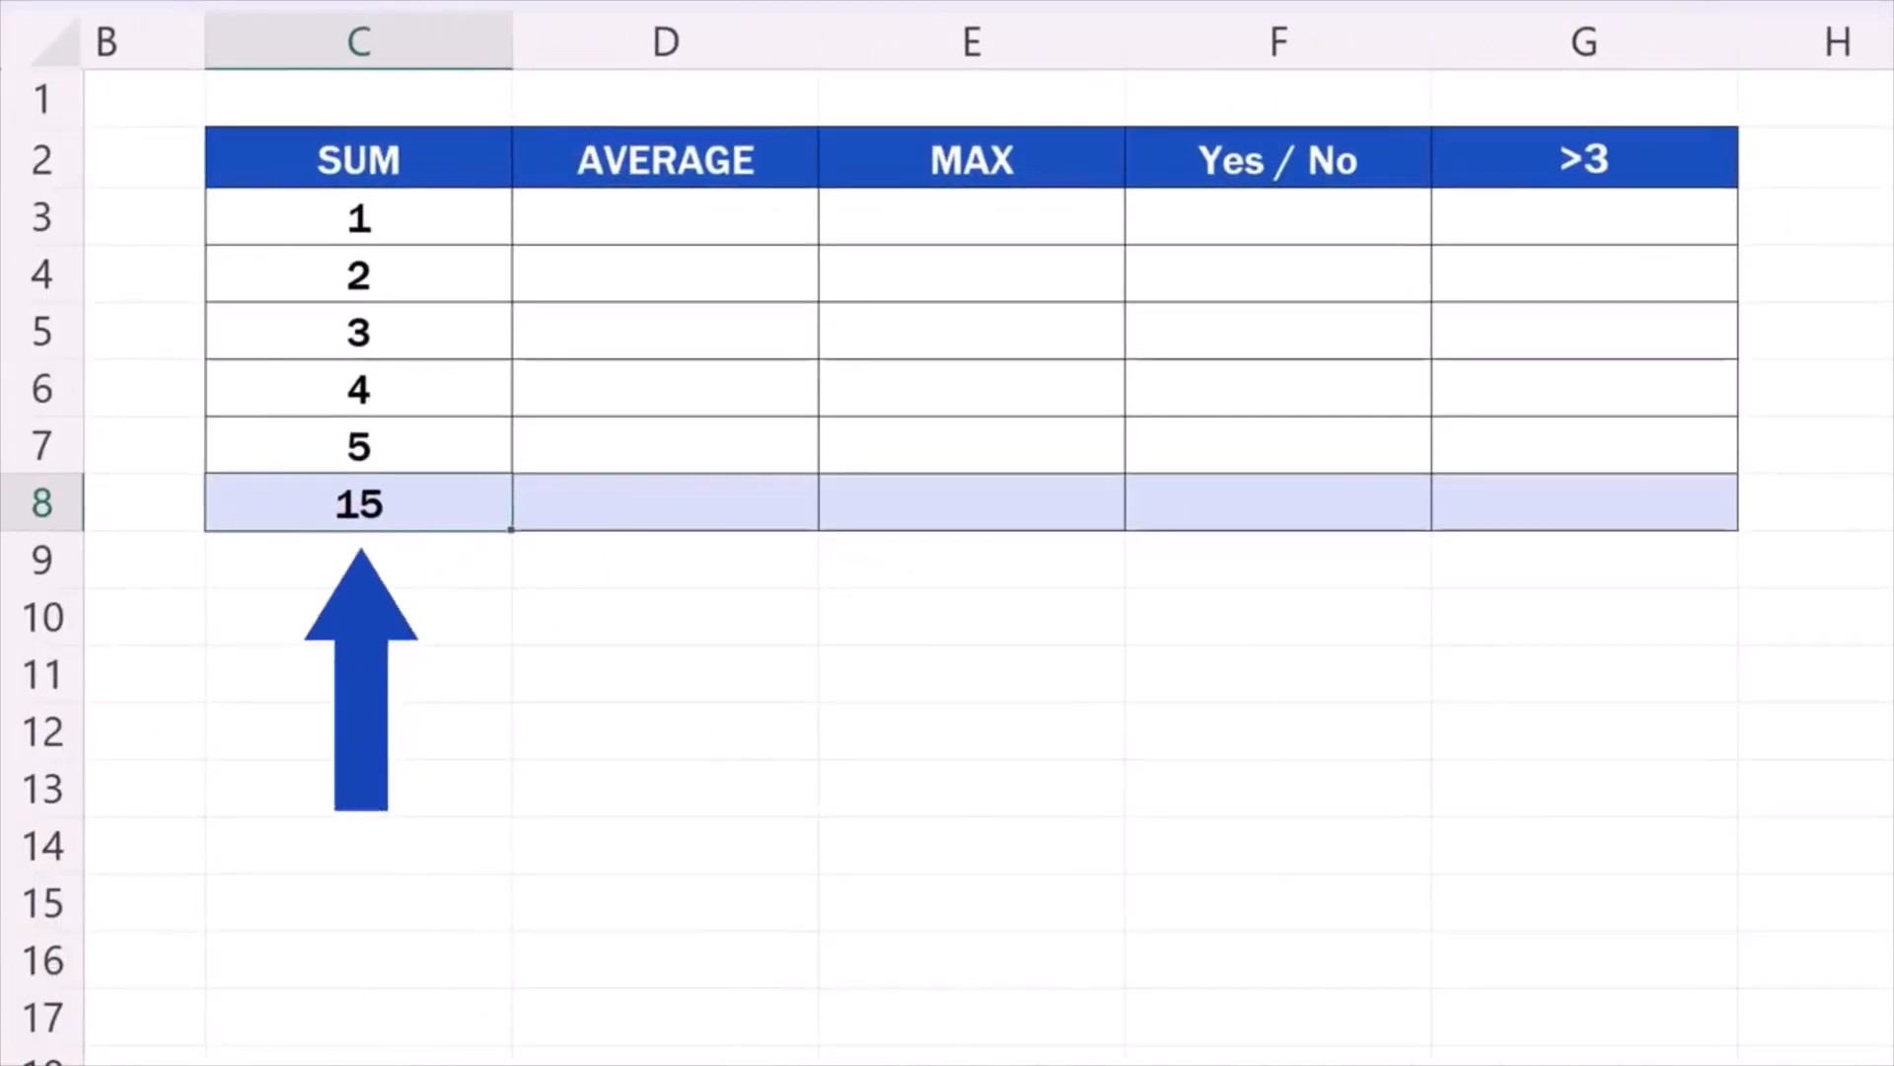
double_click(439, 503)
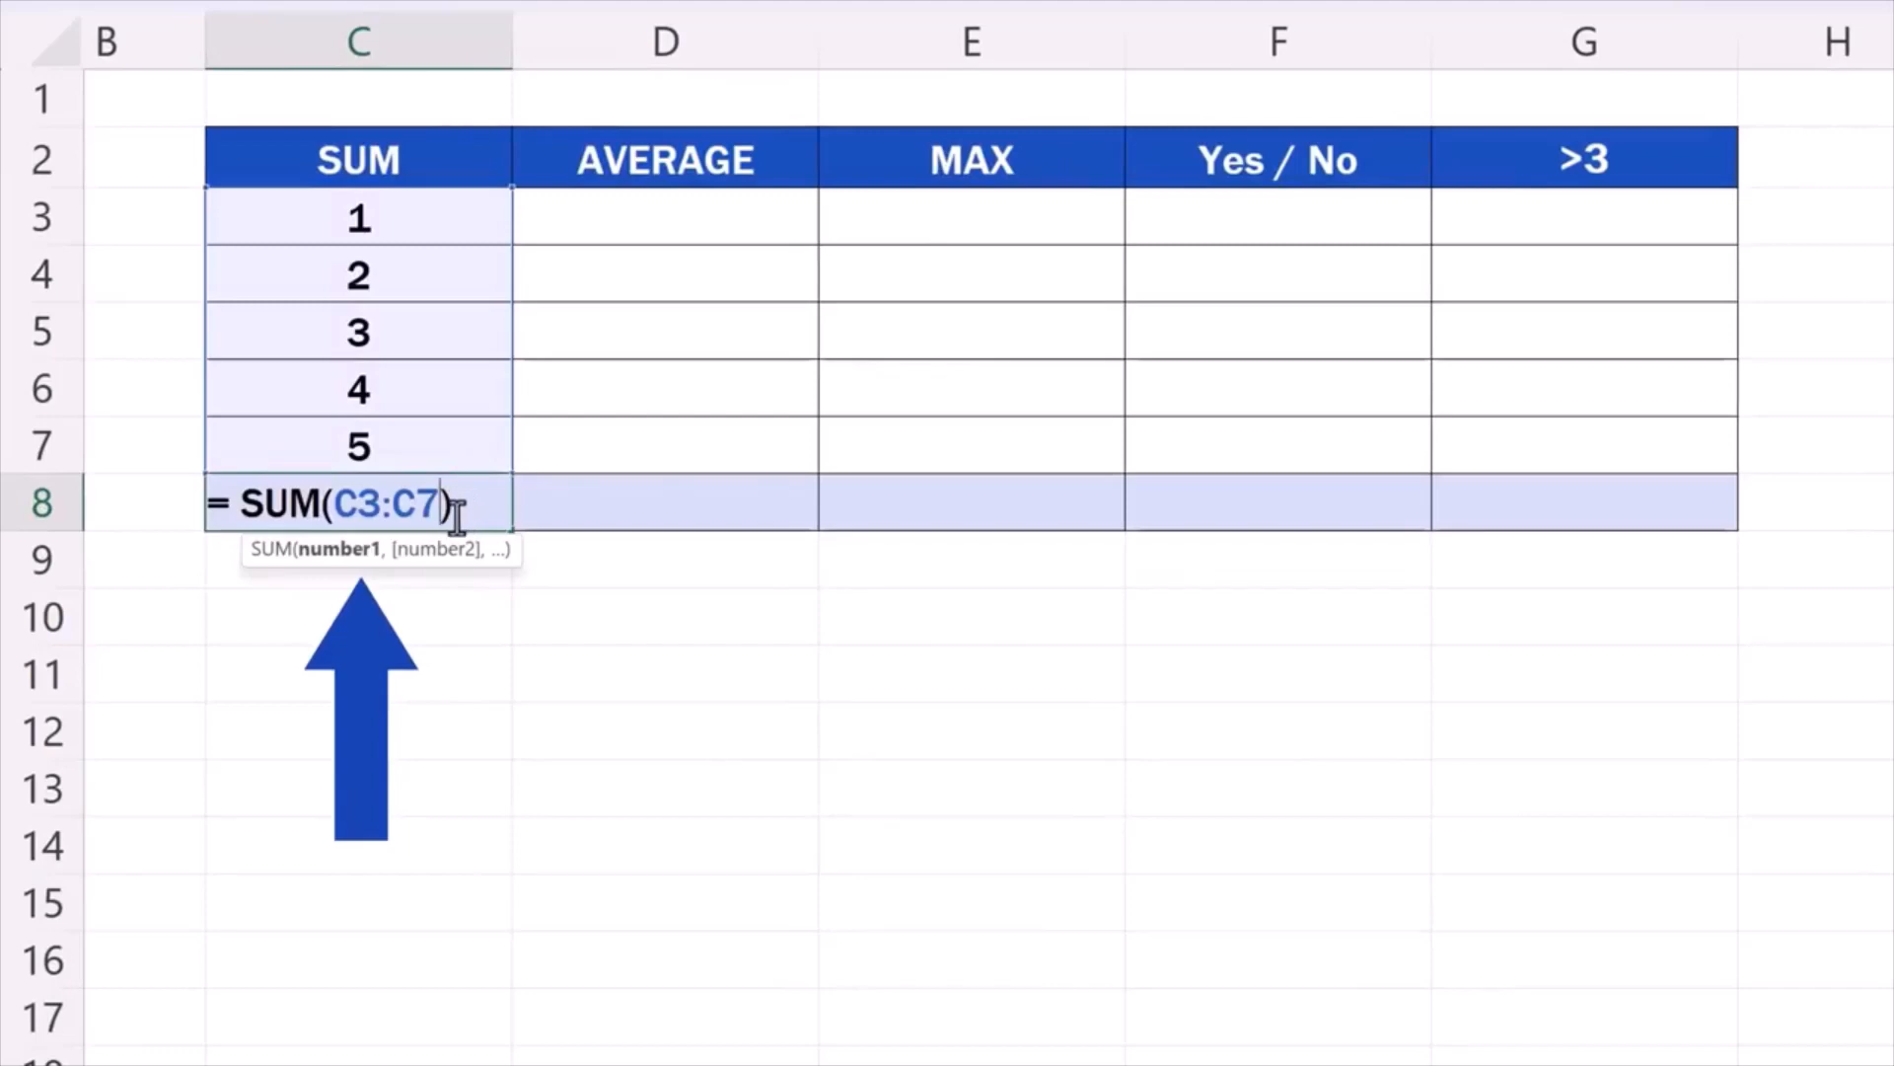
key("Return")
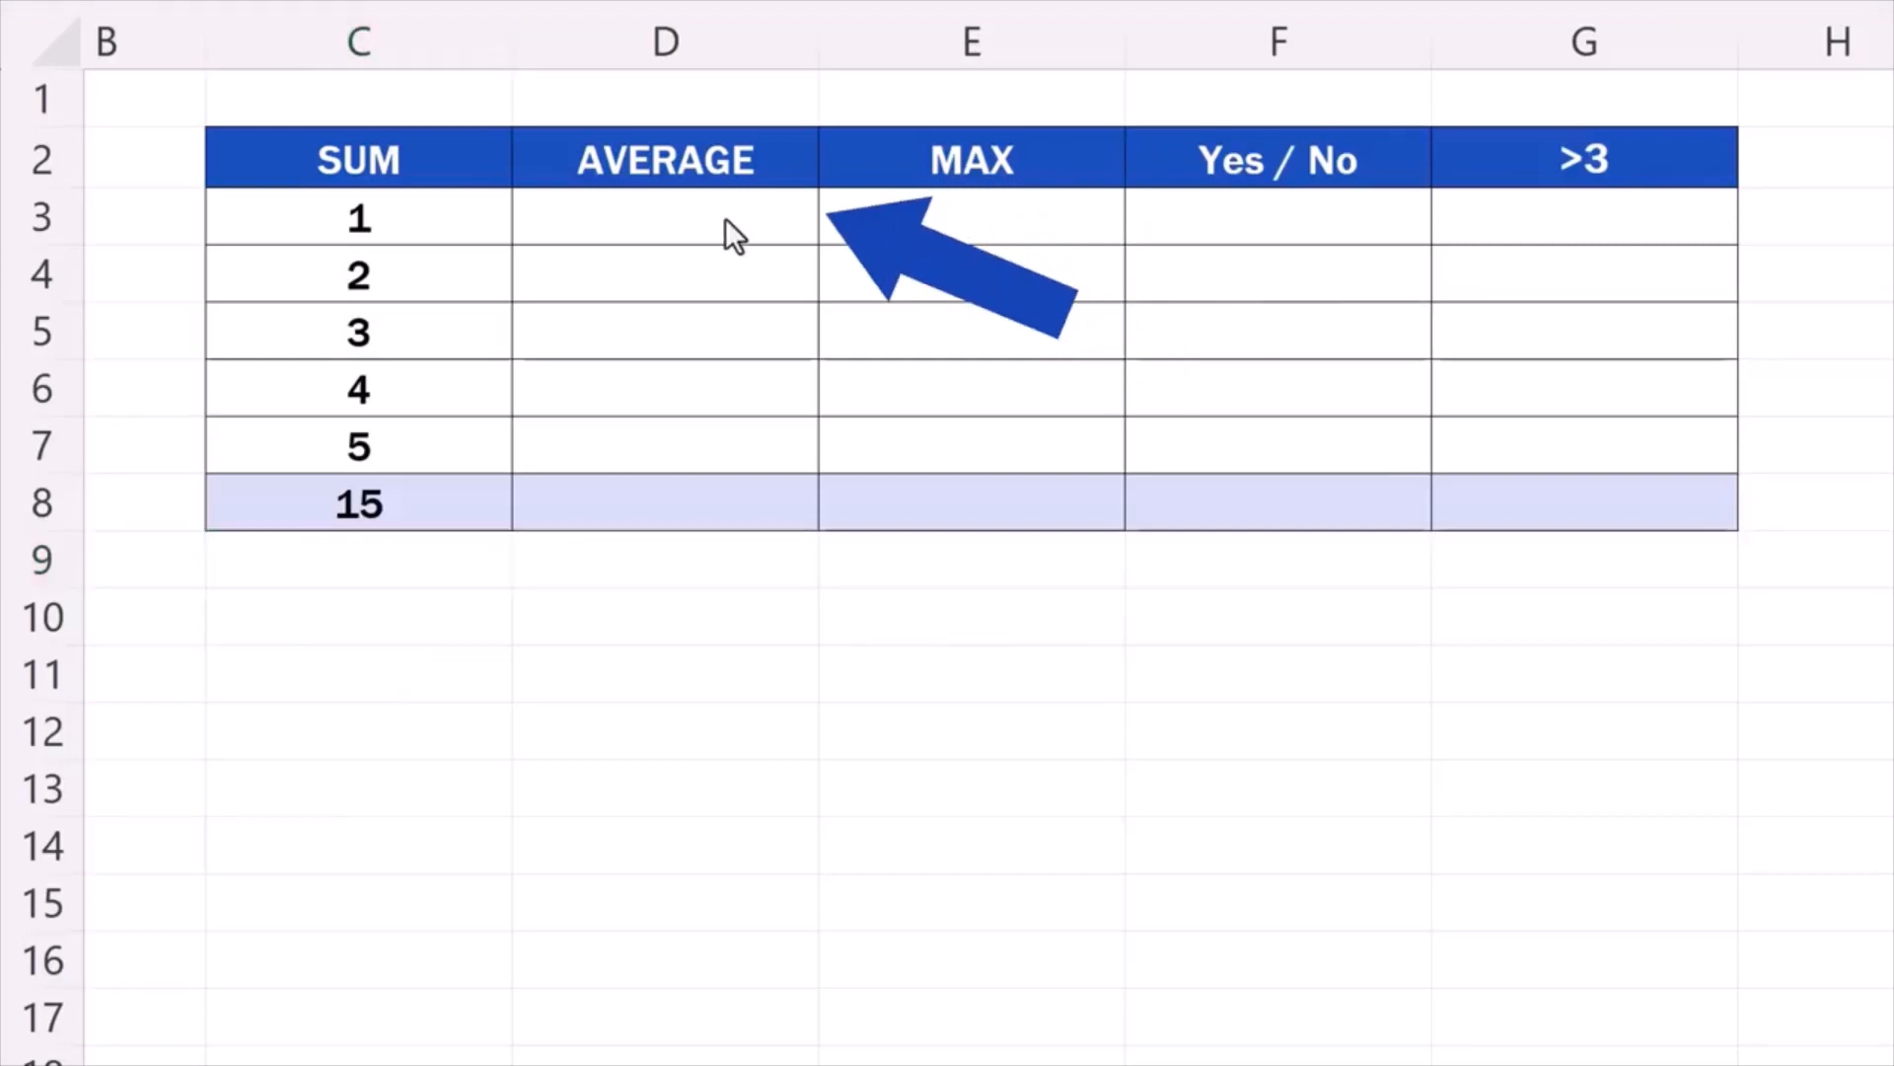
Fill cells D3 to D7 in the AVERAGE column with the numbers 1 to 5.
left_click(735, 219)
type("1")
key("Return")
type("2")
key("Return")
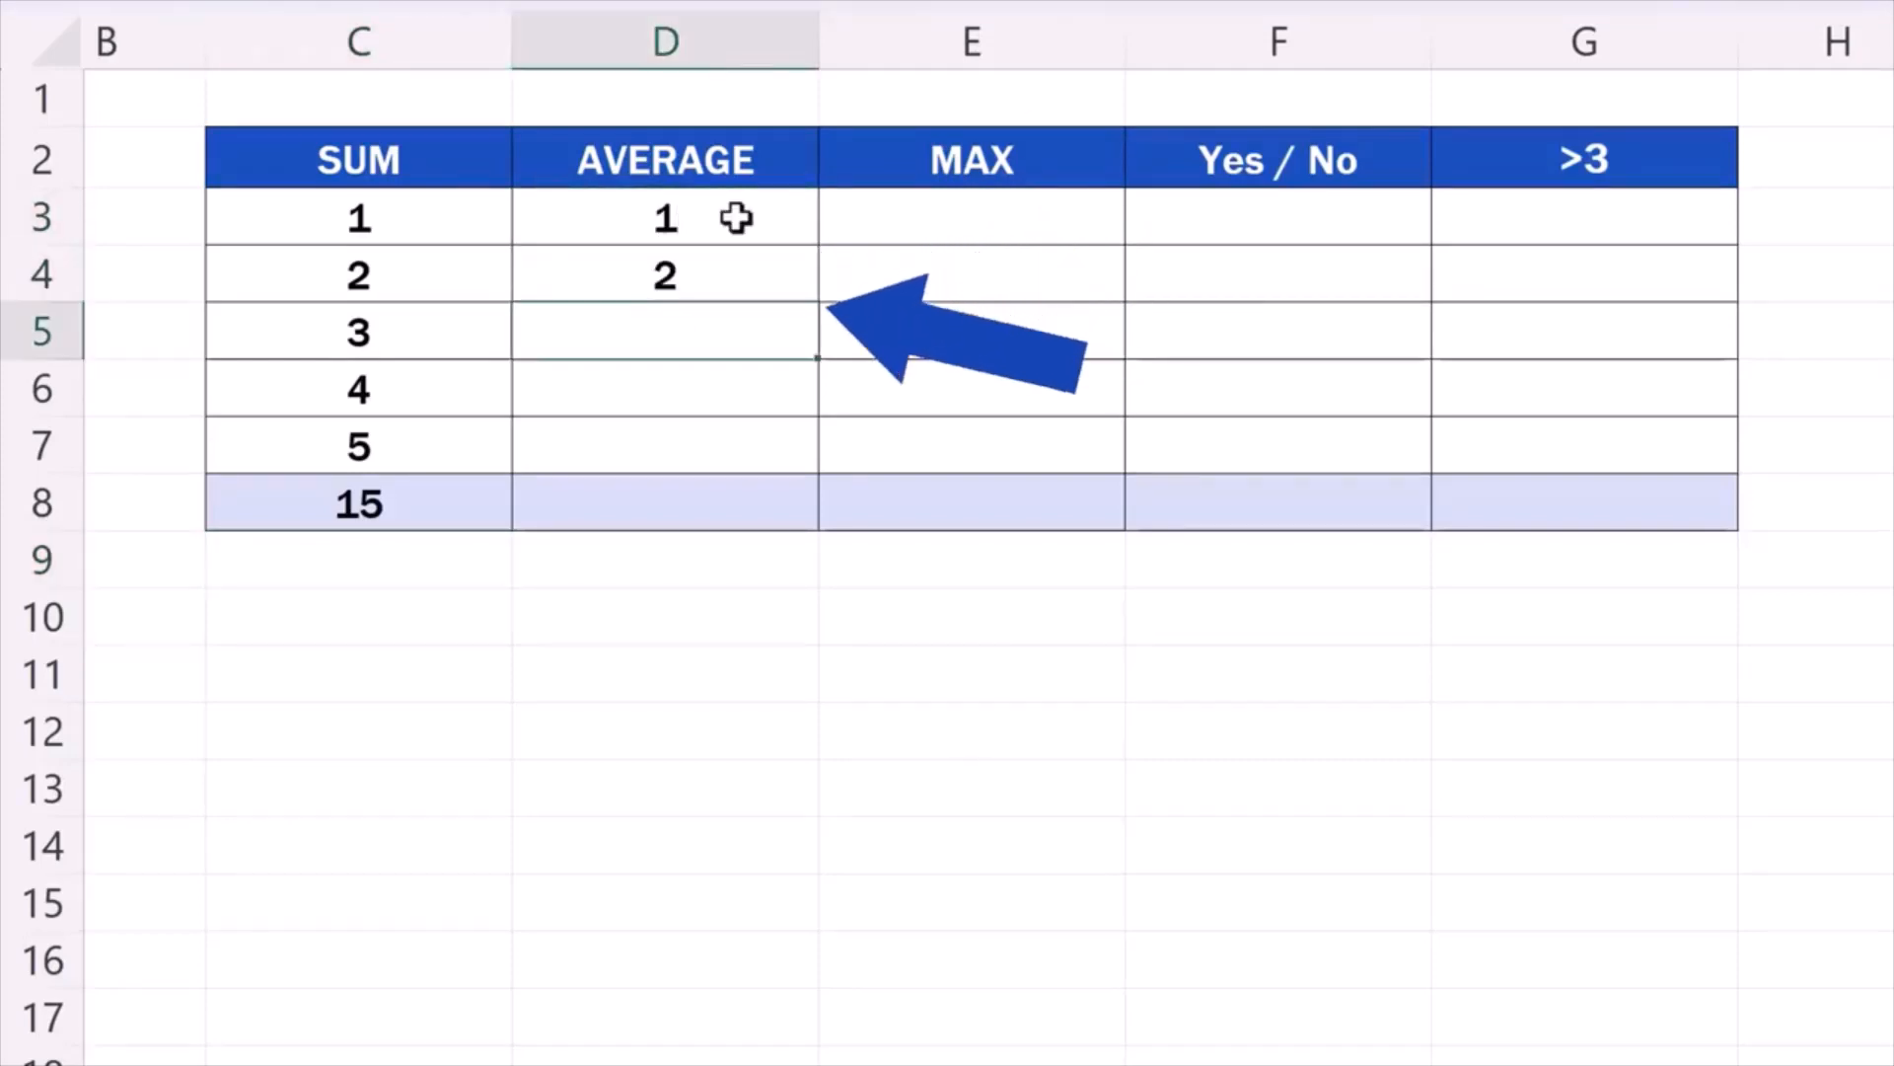
type("3")
key("Return")
type("4")
key("Return")
type("5")
key("Return")
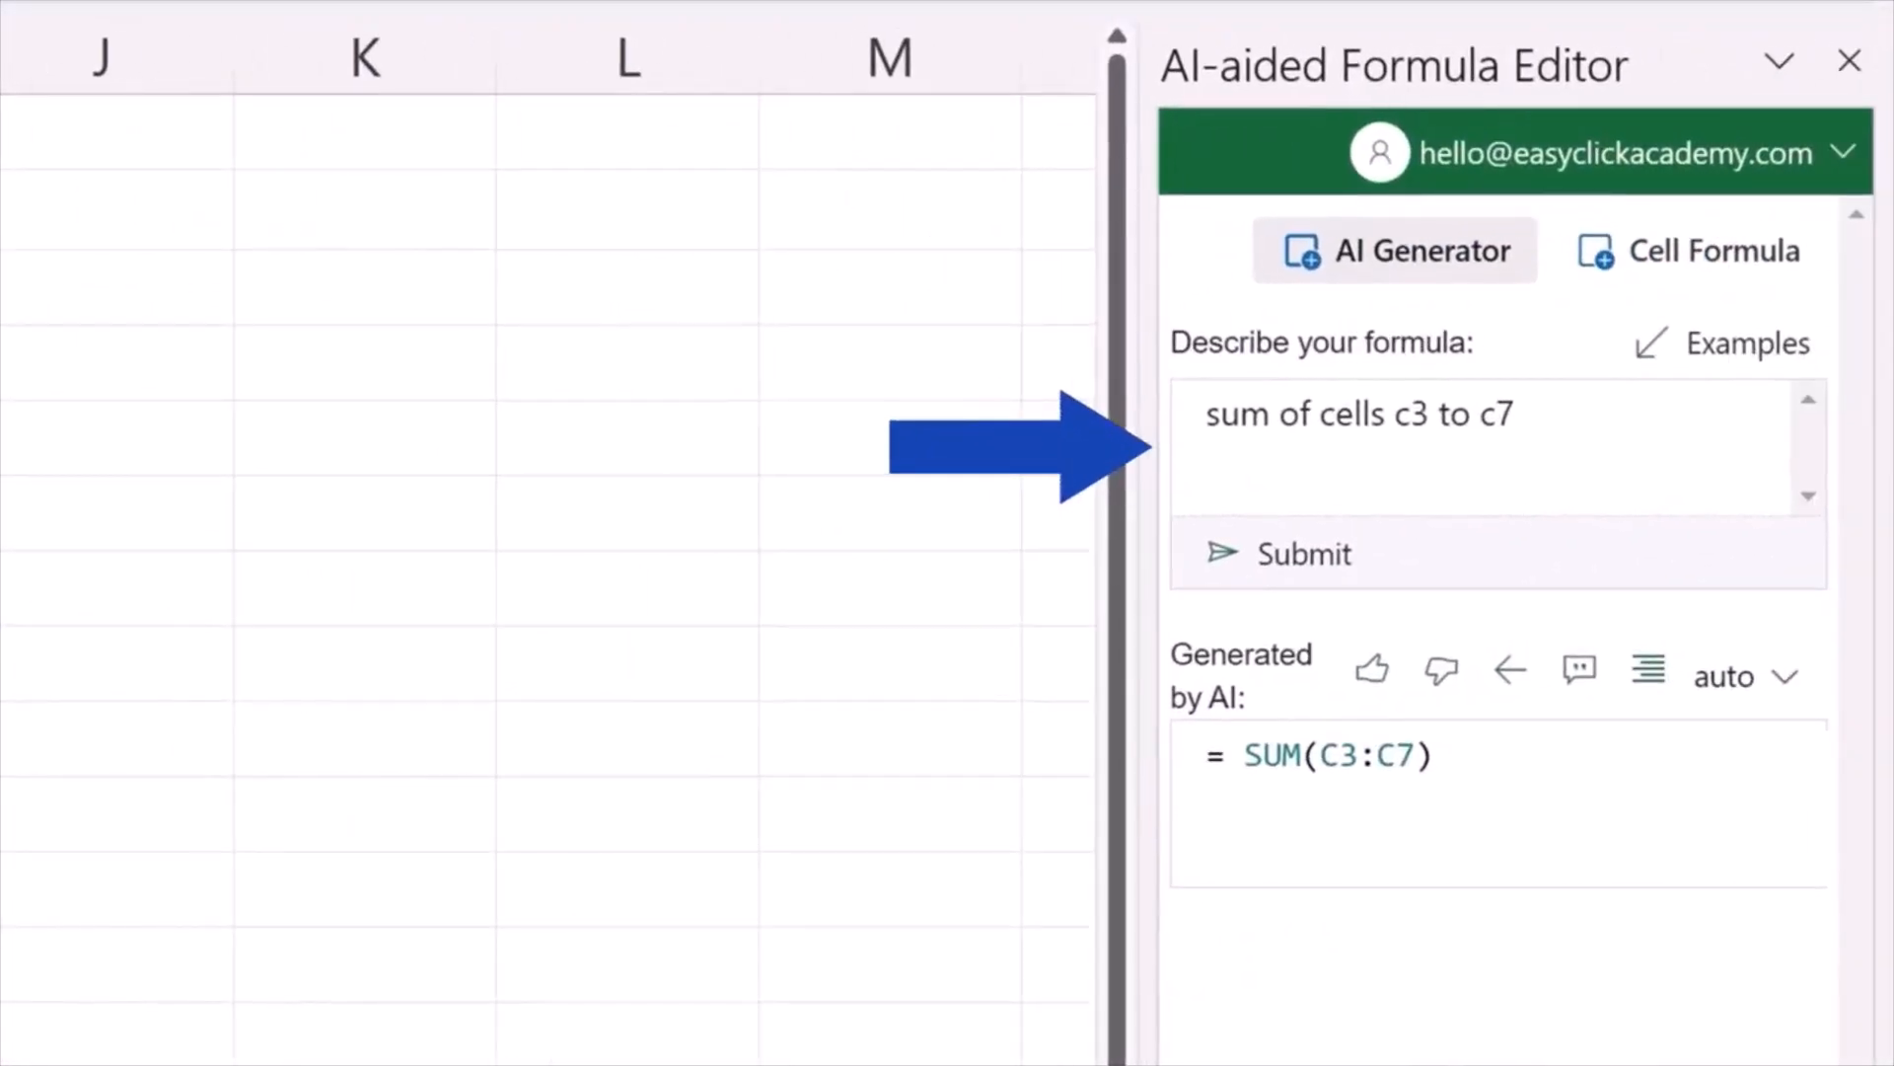
Replace the formula description with "average of cells D3 to D7" and generate the formula.
left_click_drag(1573, 415, 1044, 407)
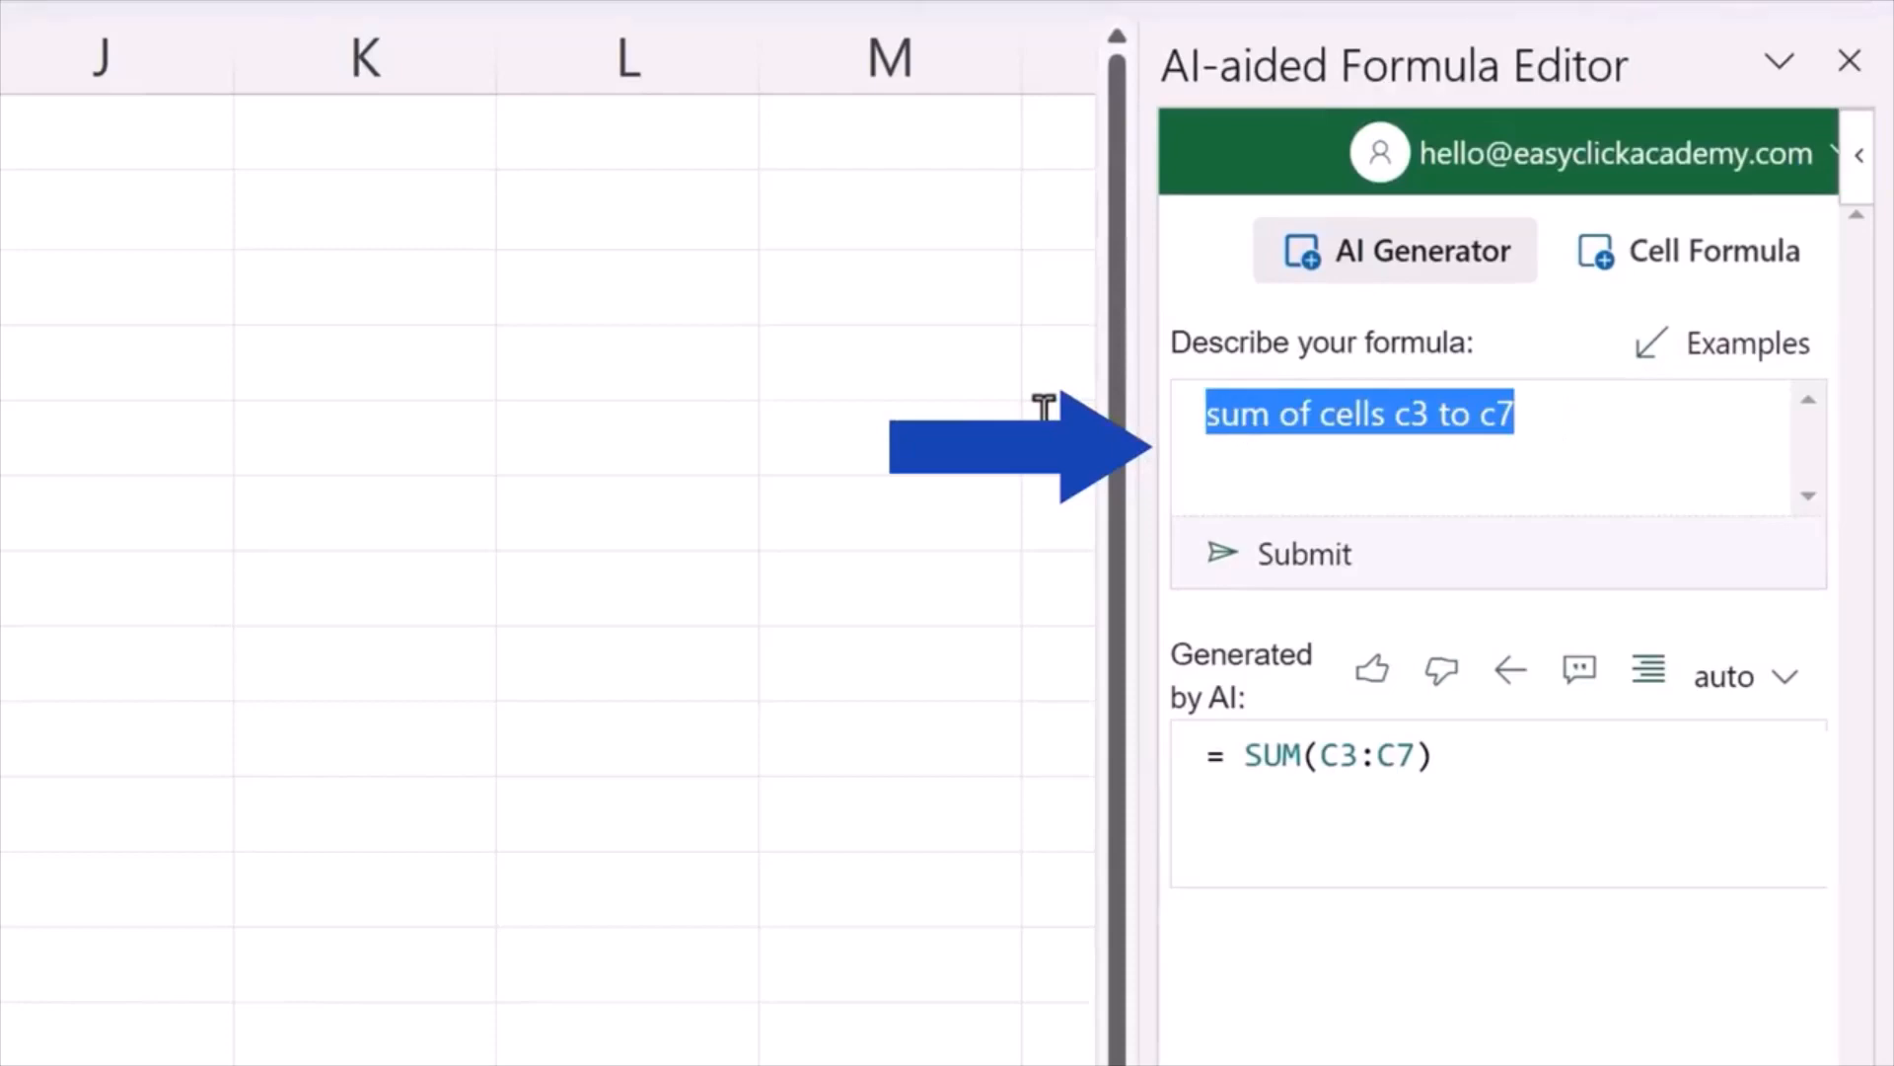
key("Delete")
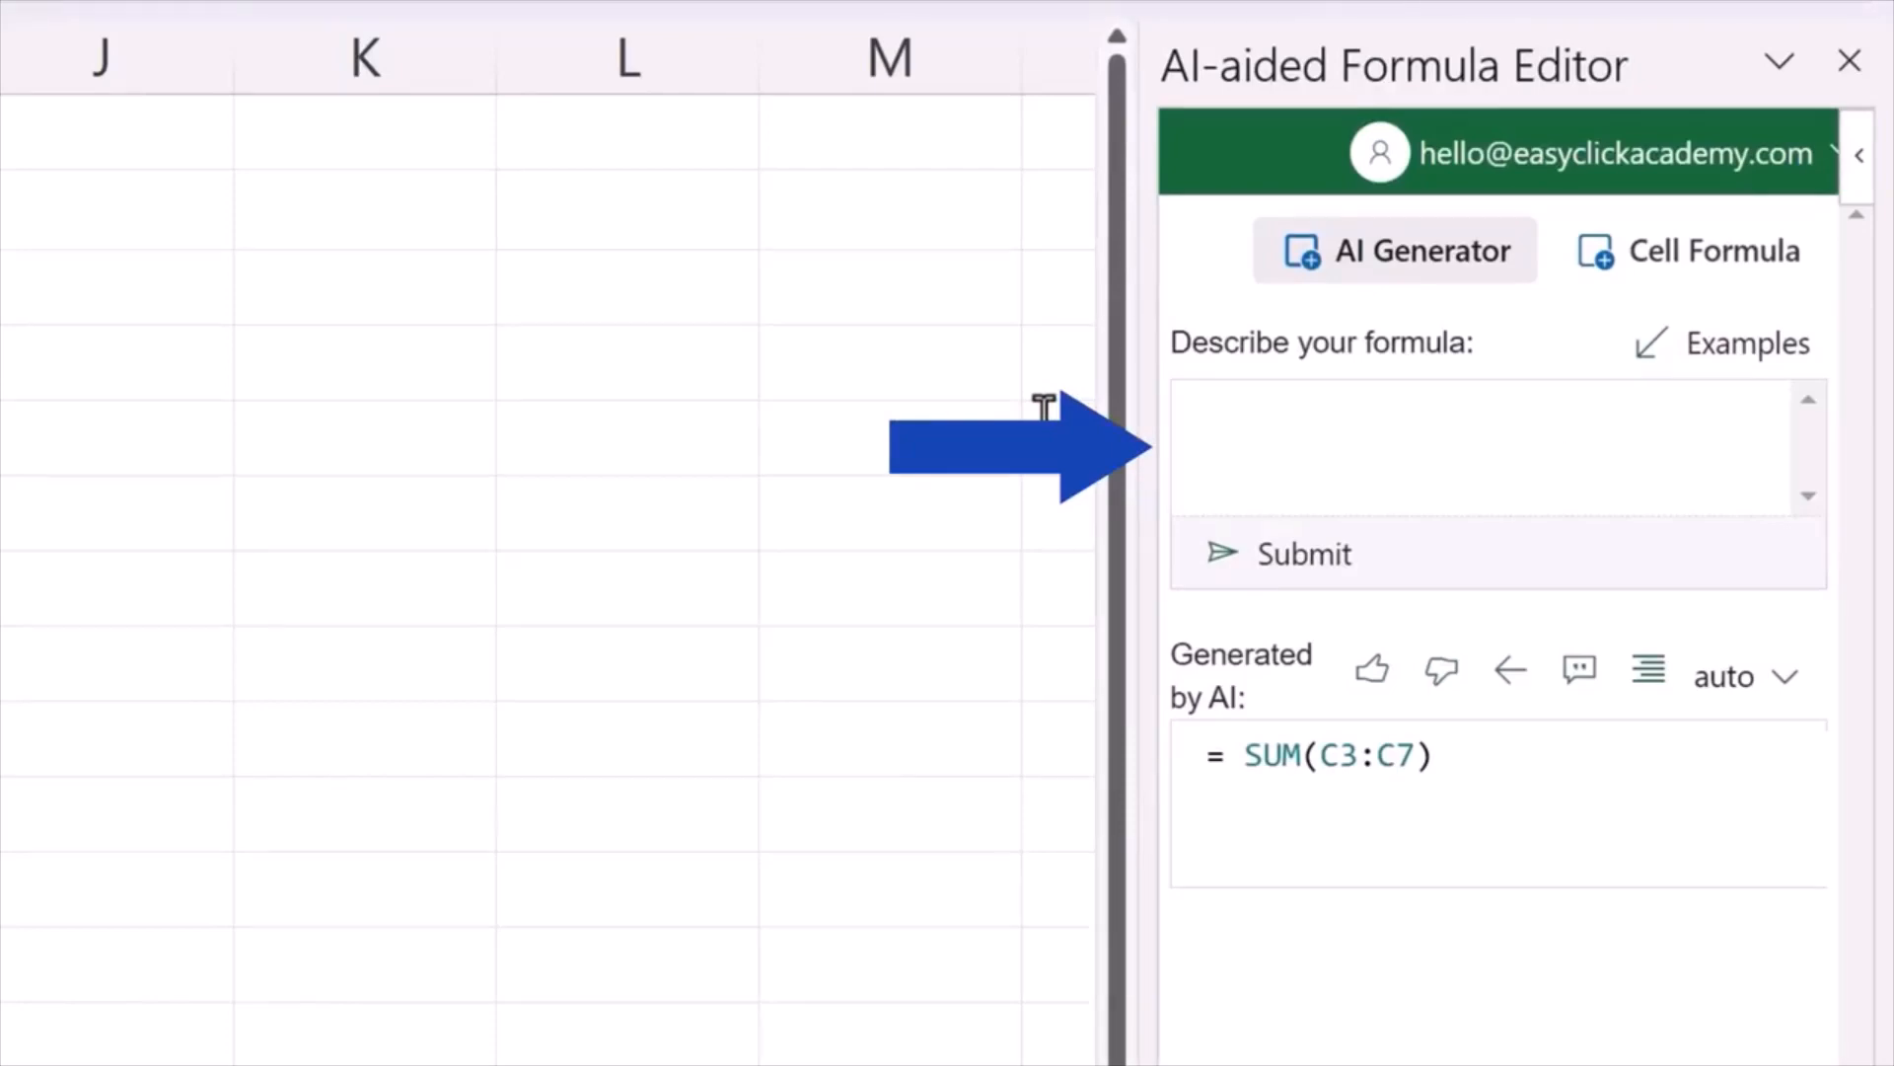
type("average of cells D3 to D7")
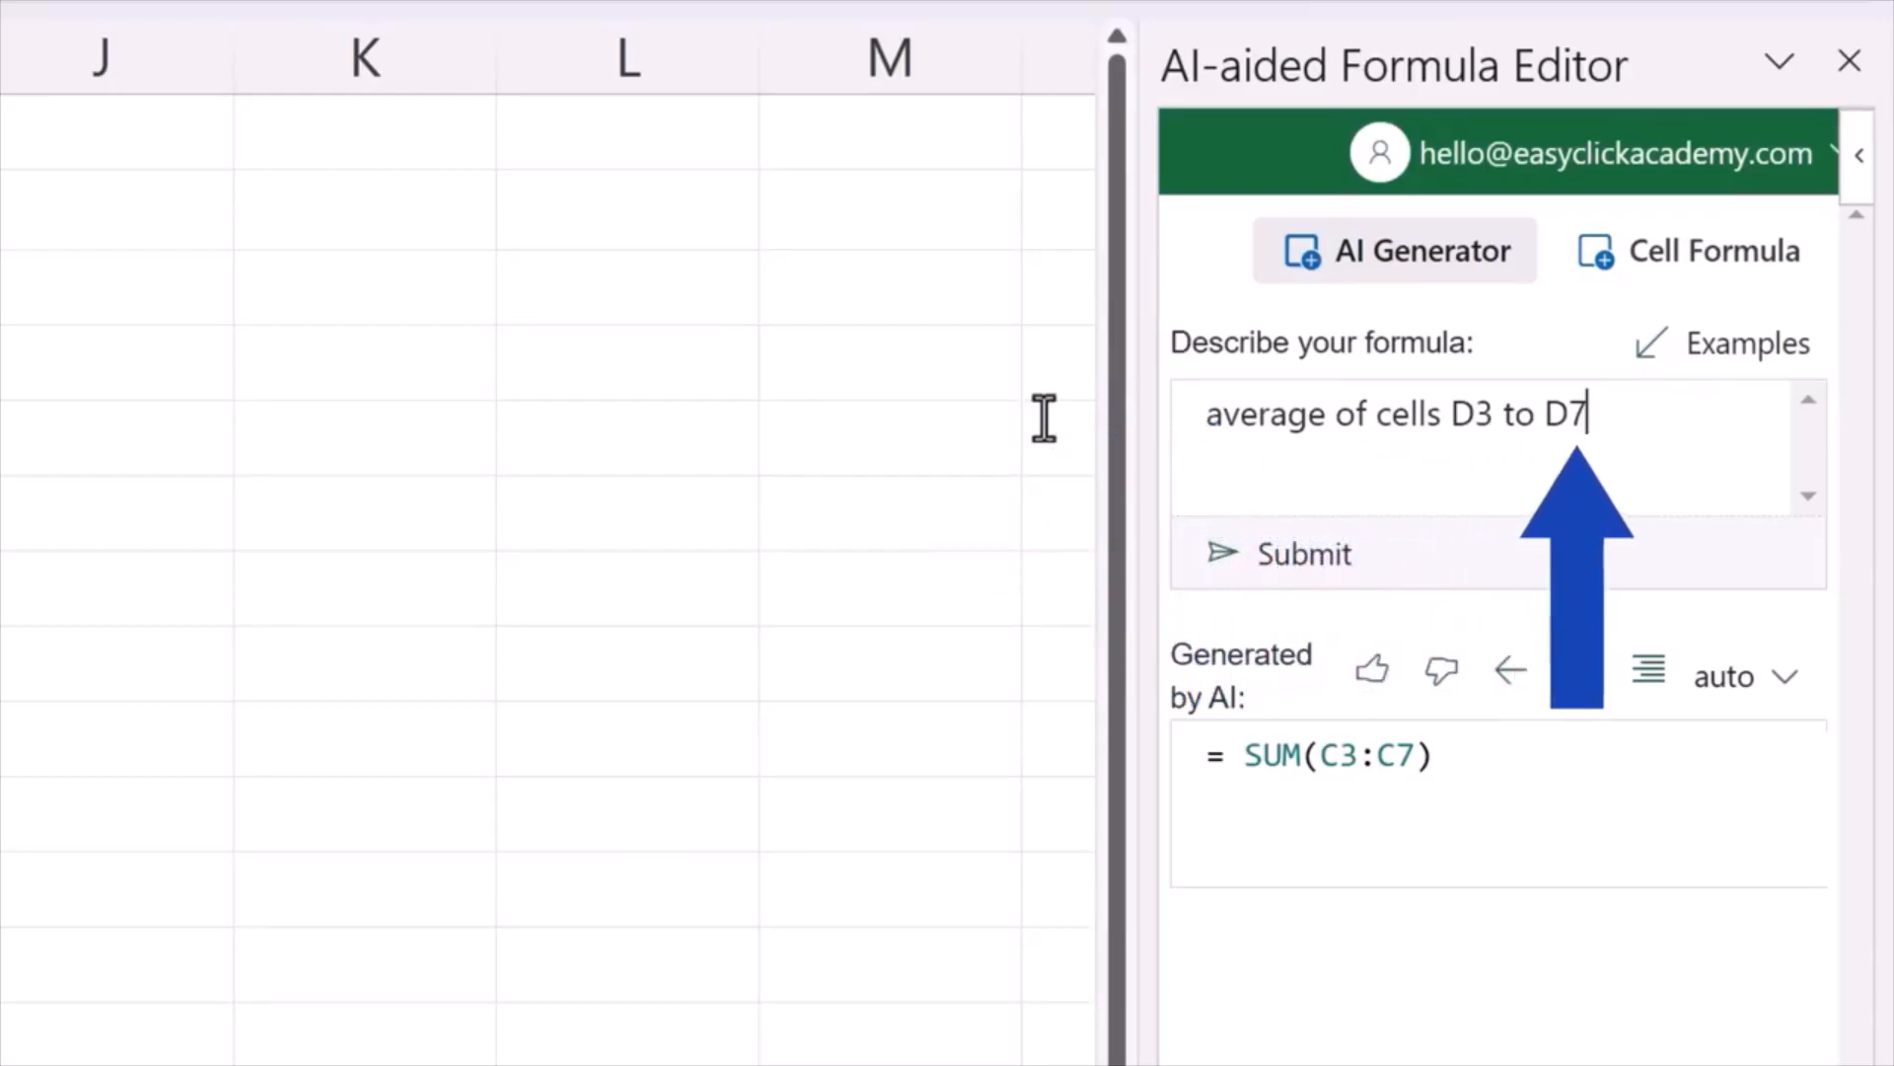
left_click(1311, 560)
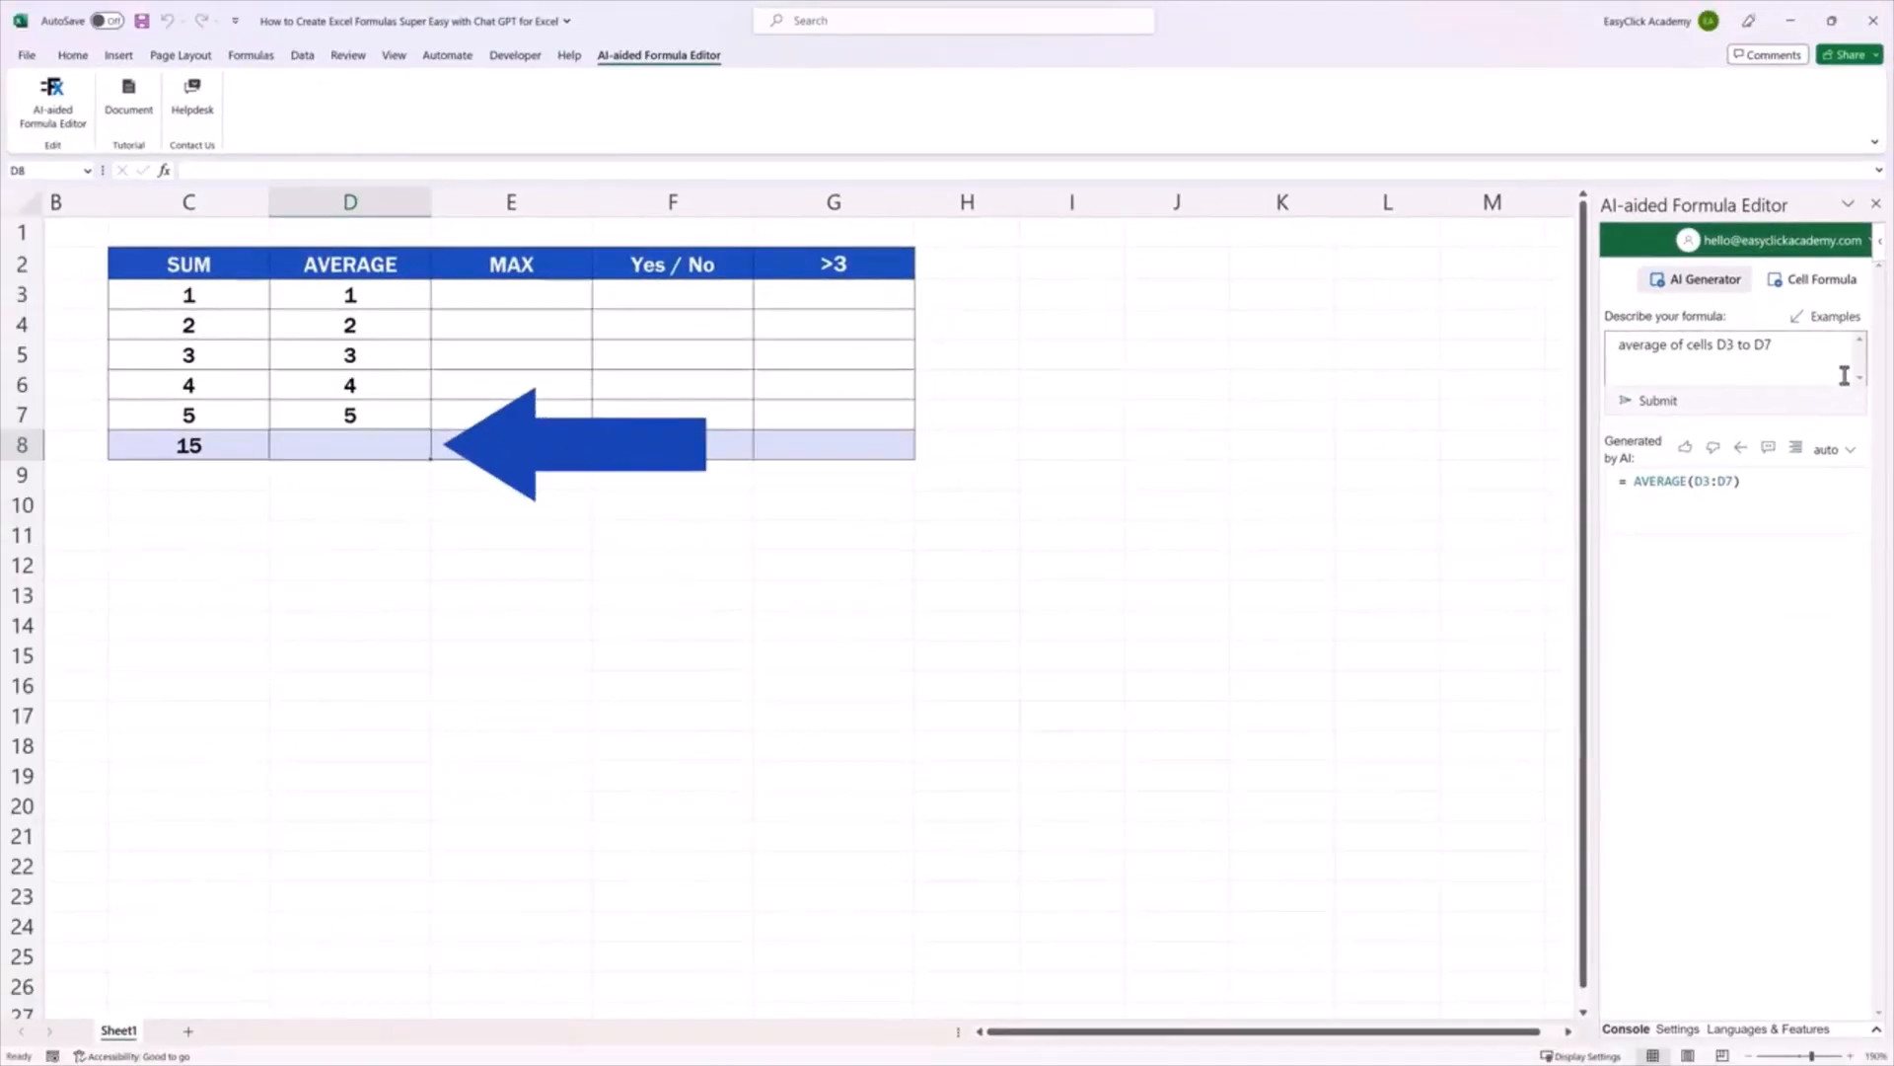
Write the generated AVERAGE formula to cell D8 and give the AI result a positive rating.
left_click(396, 442)
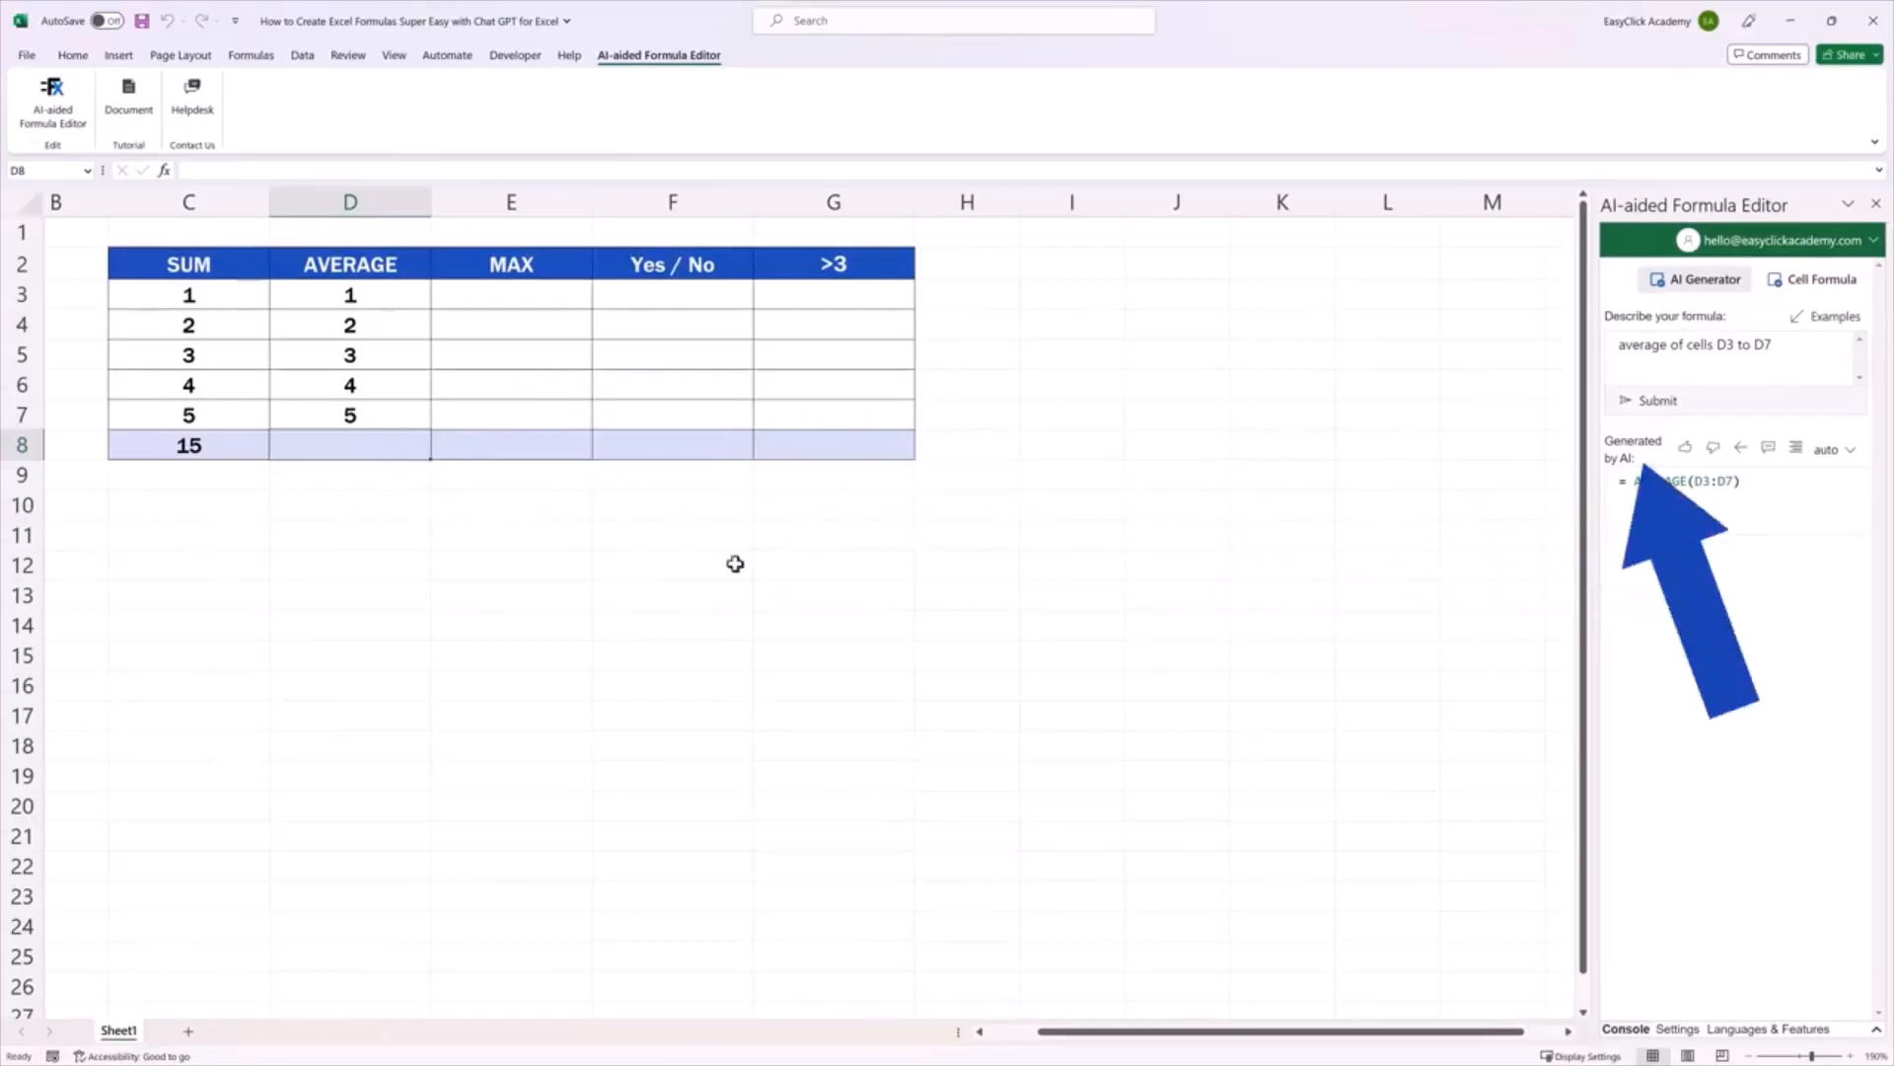
left_click(1739, 457)
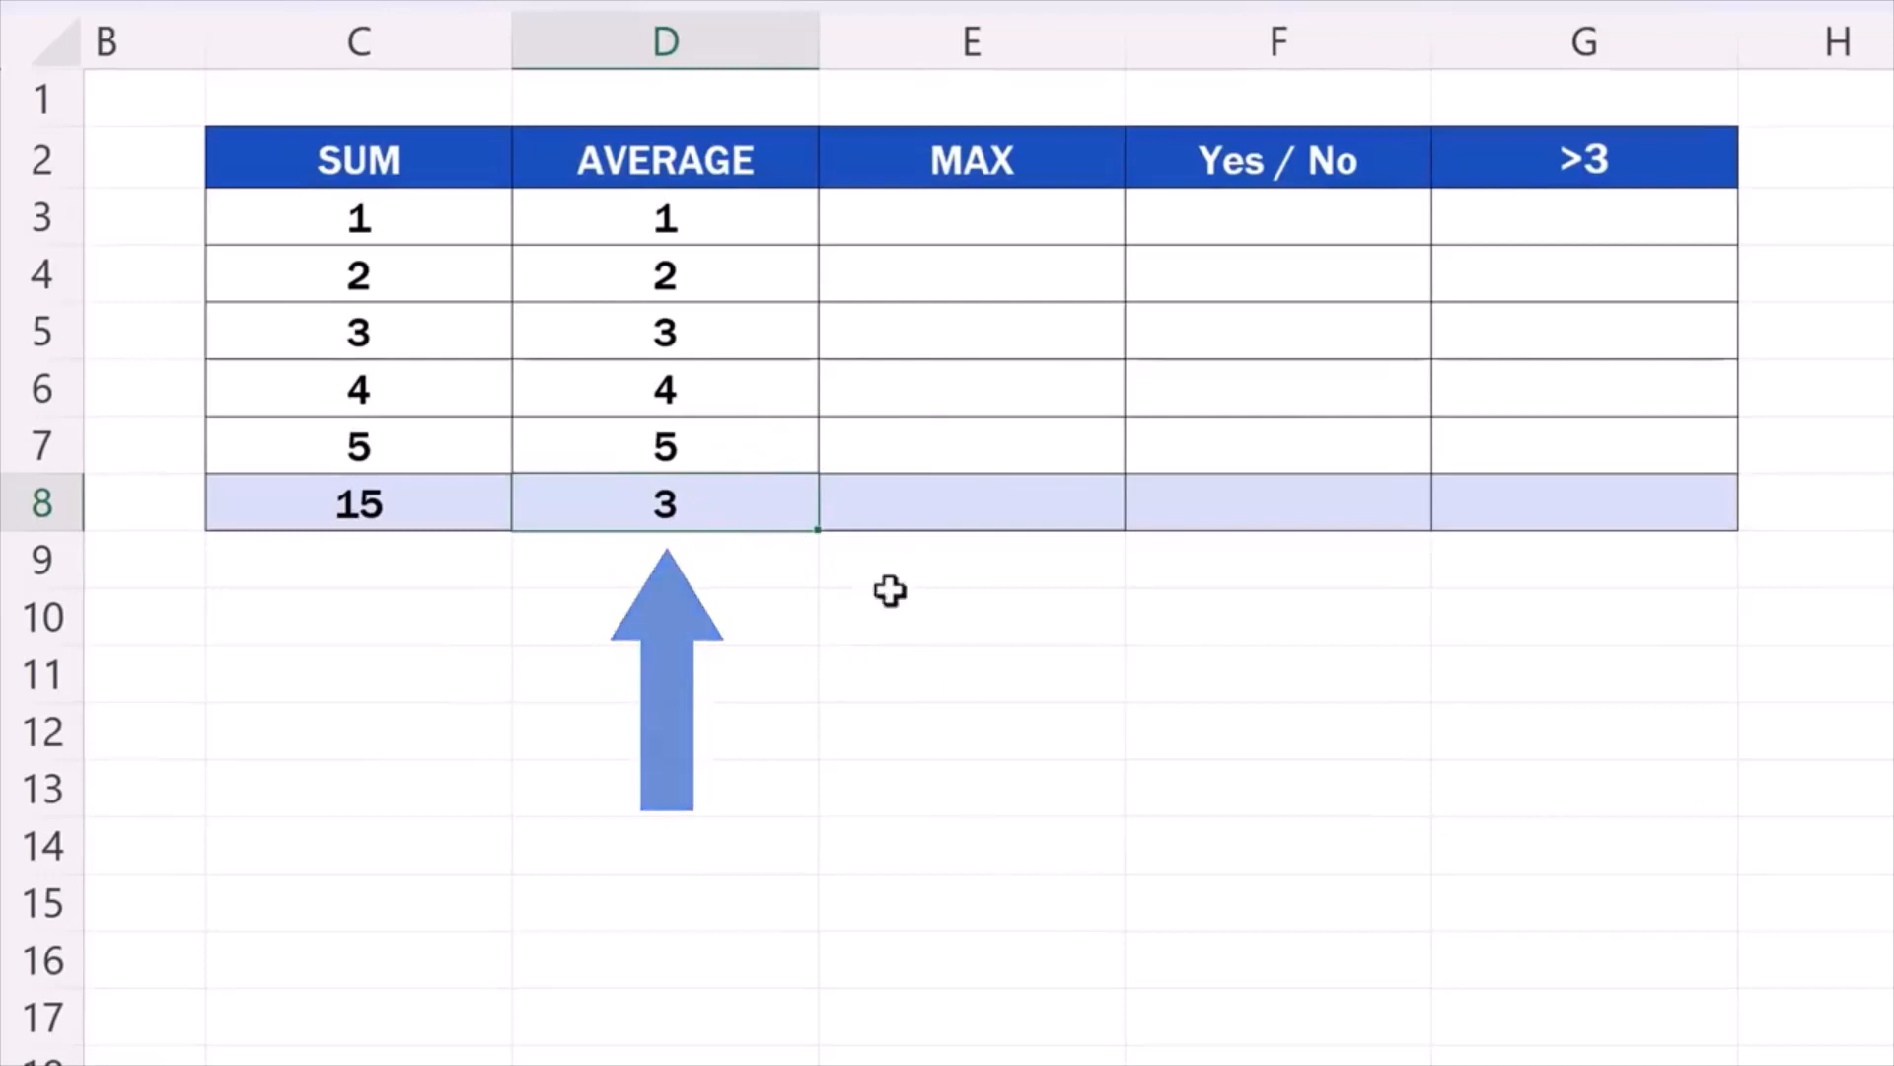
double_click(769, 503)
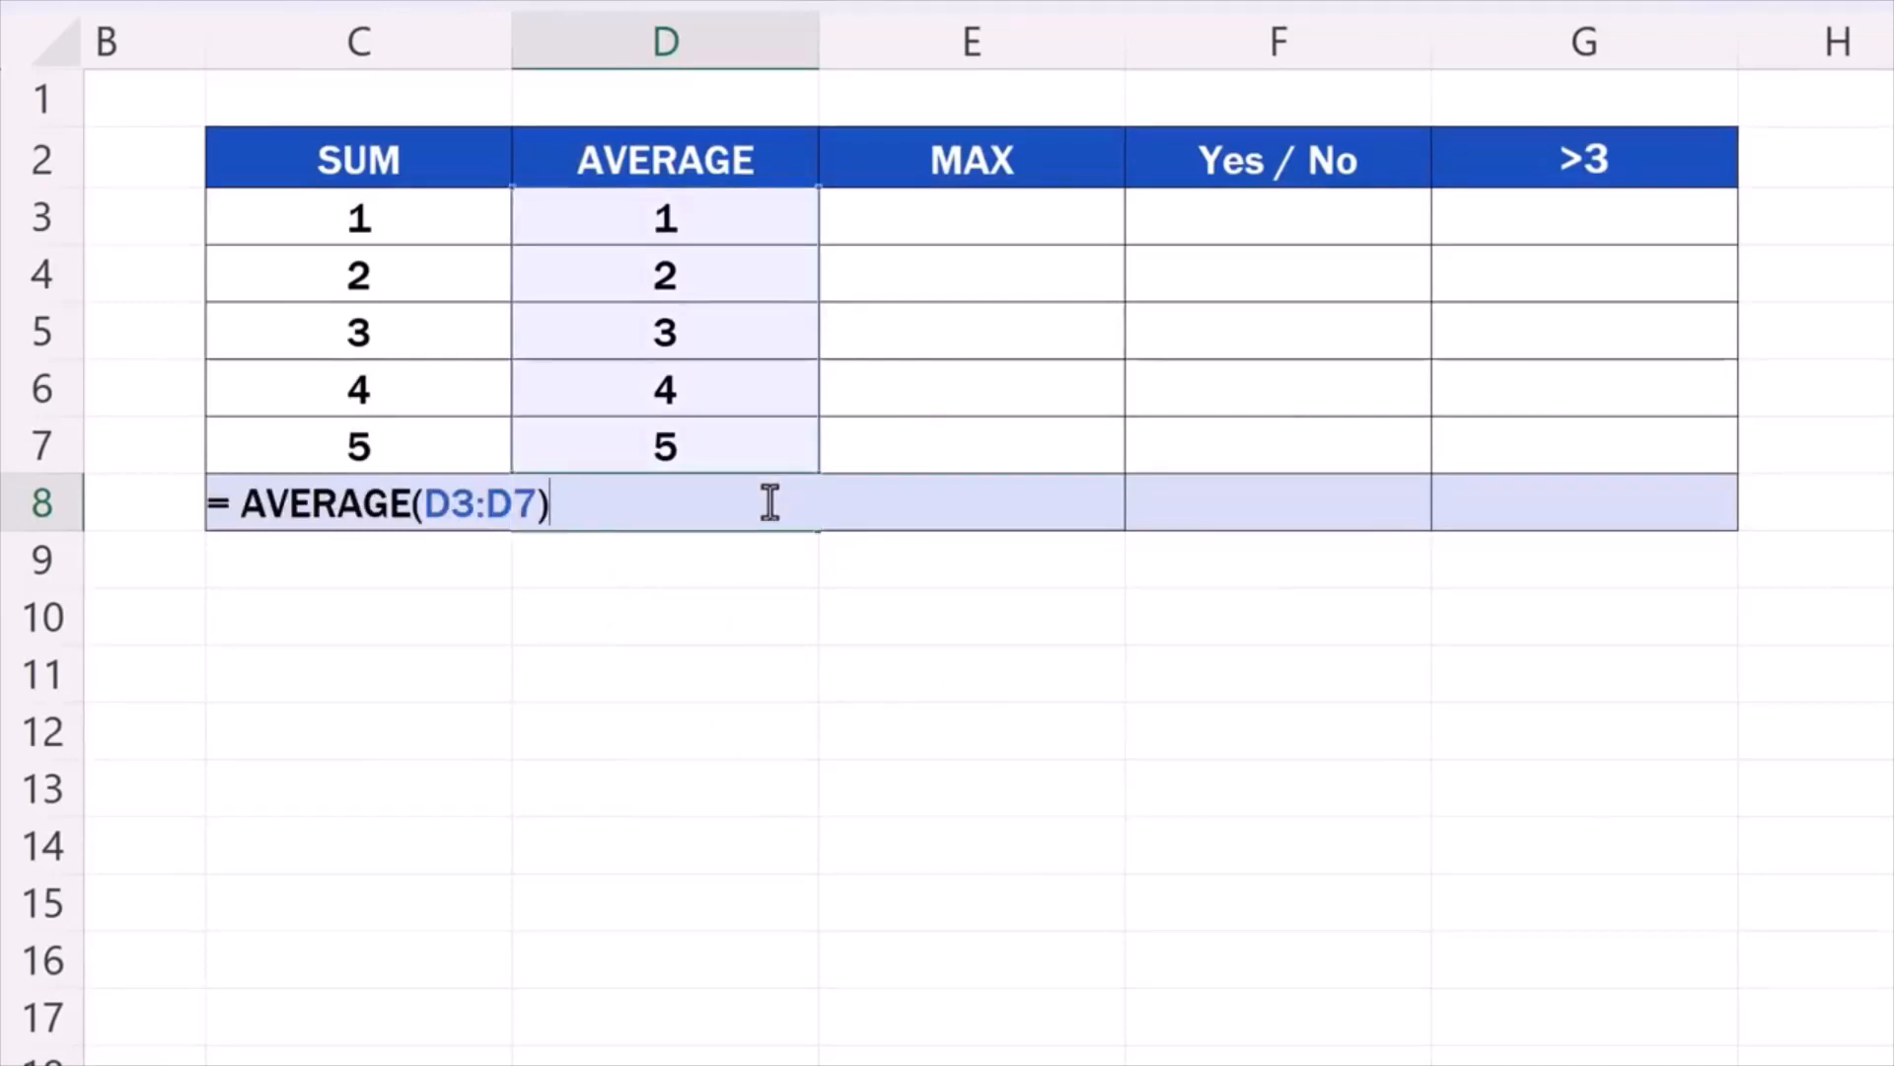
key("Return")
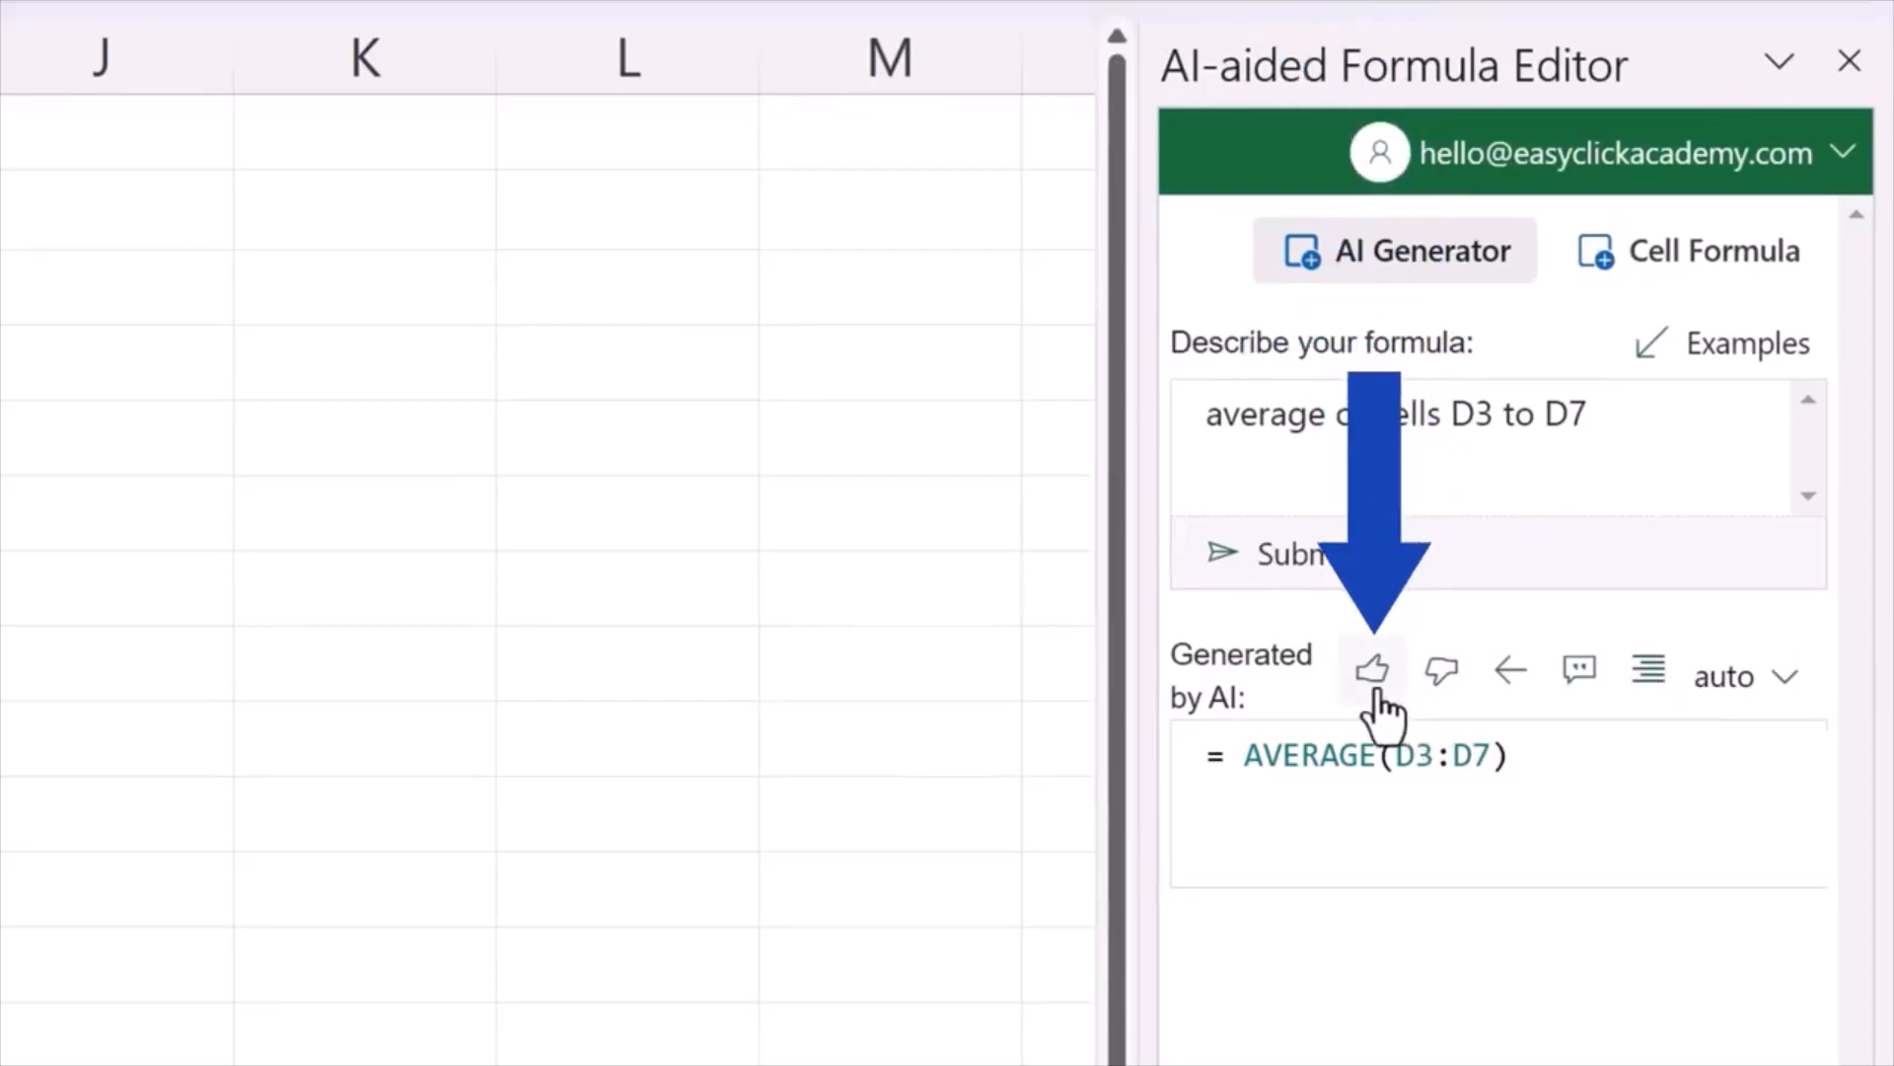
left_click(1379, 692)
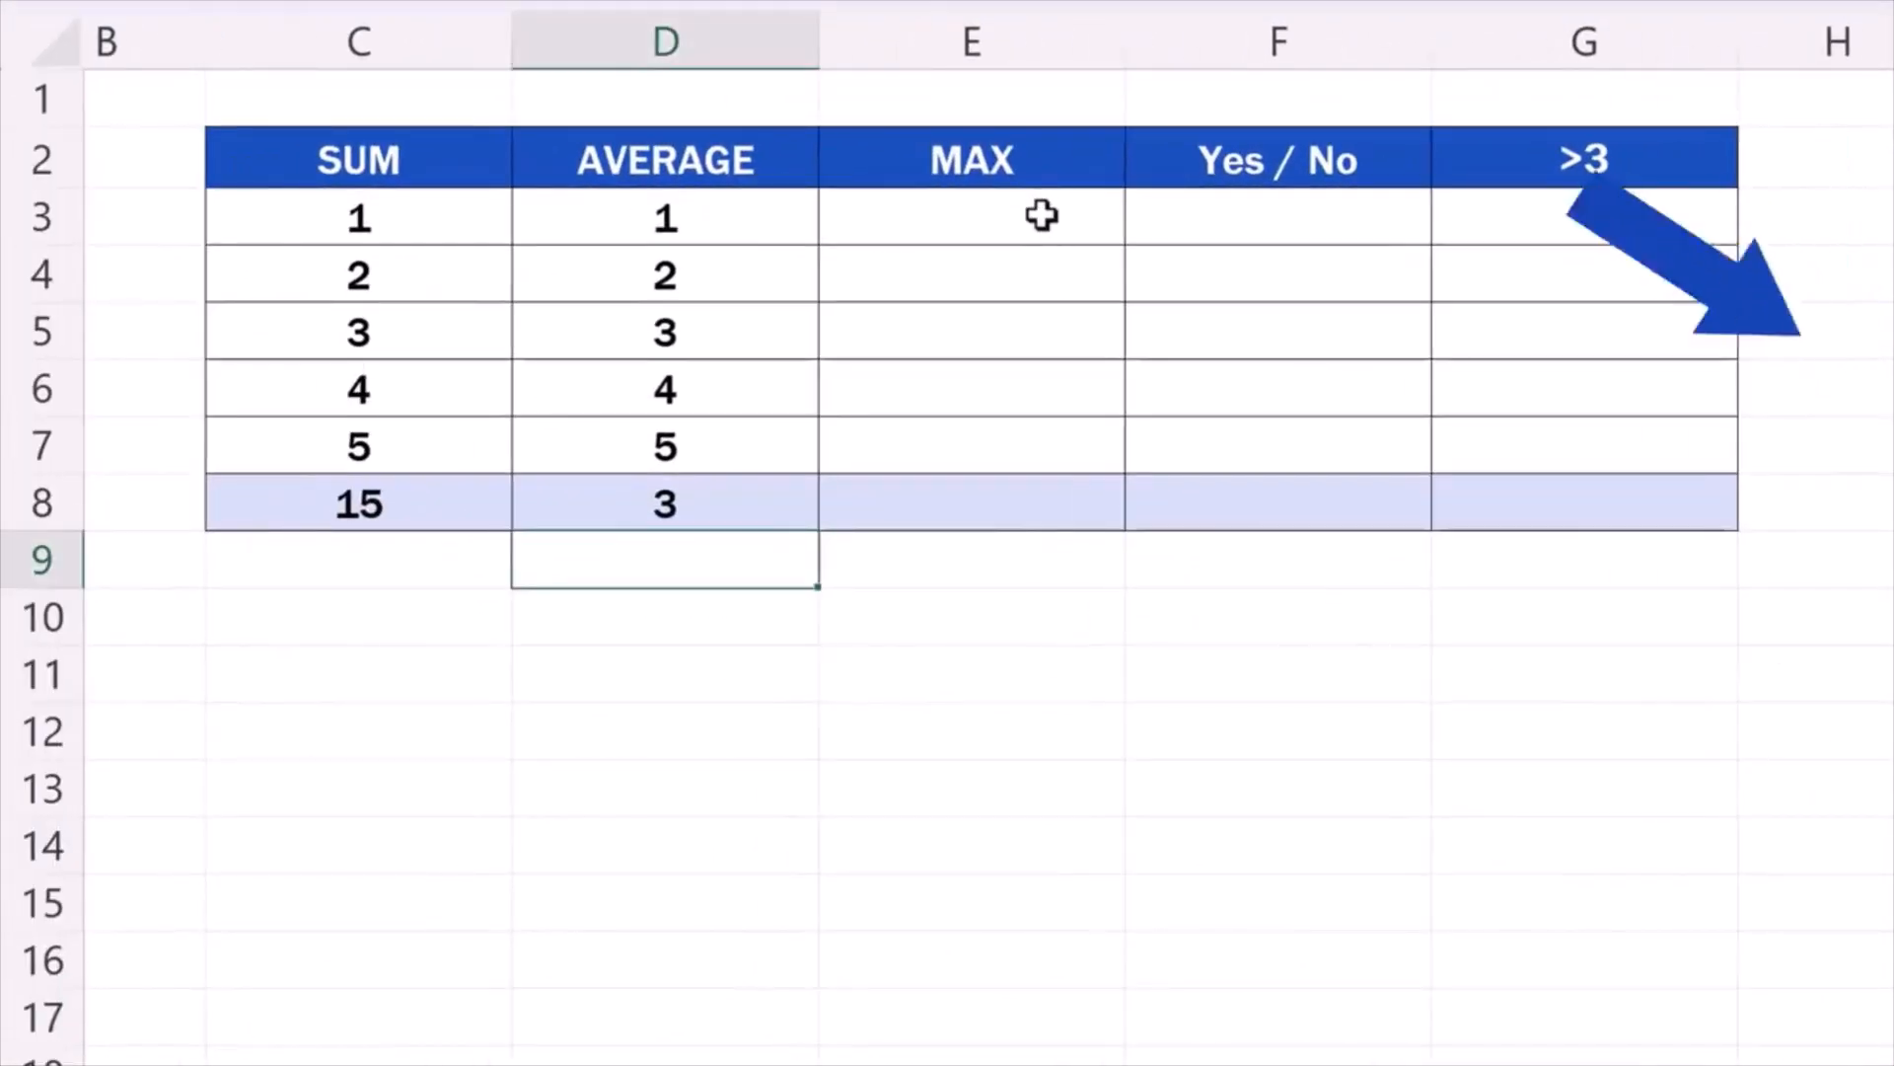
Fill cells E3 to E7 in the MAX column with the numbers 1 to 5.
left_click(1036, 215)
type("1")
key("Return")
type("2")
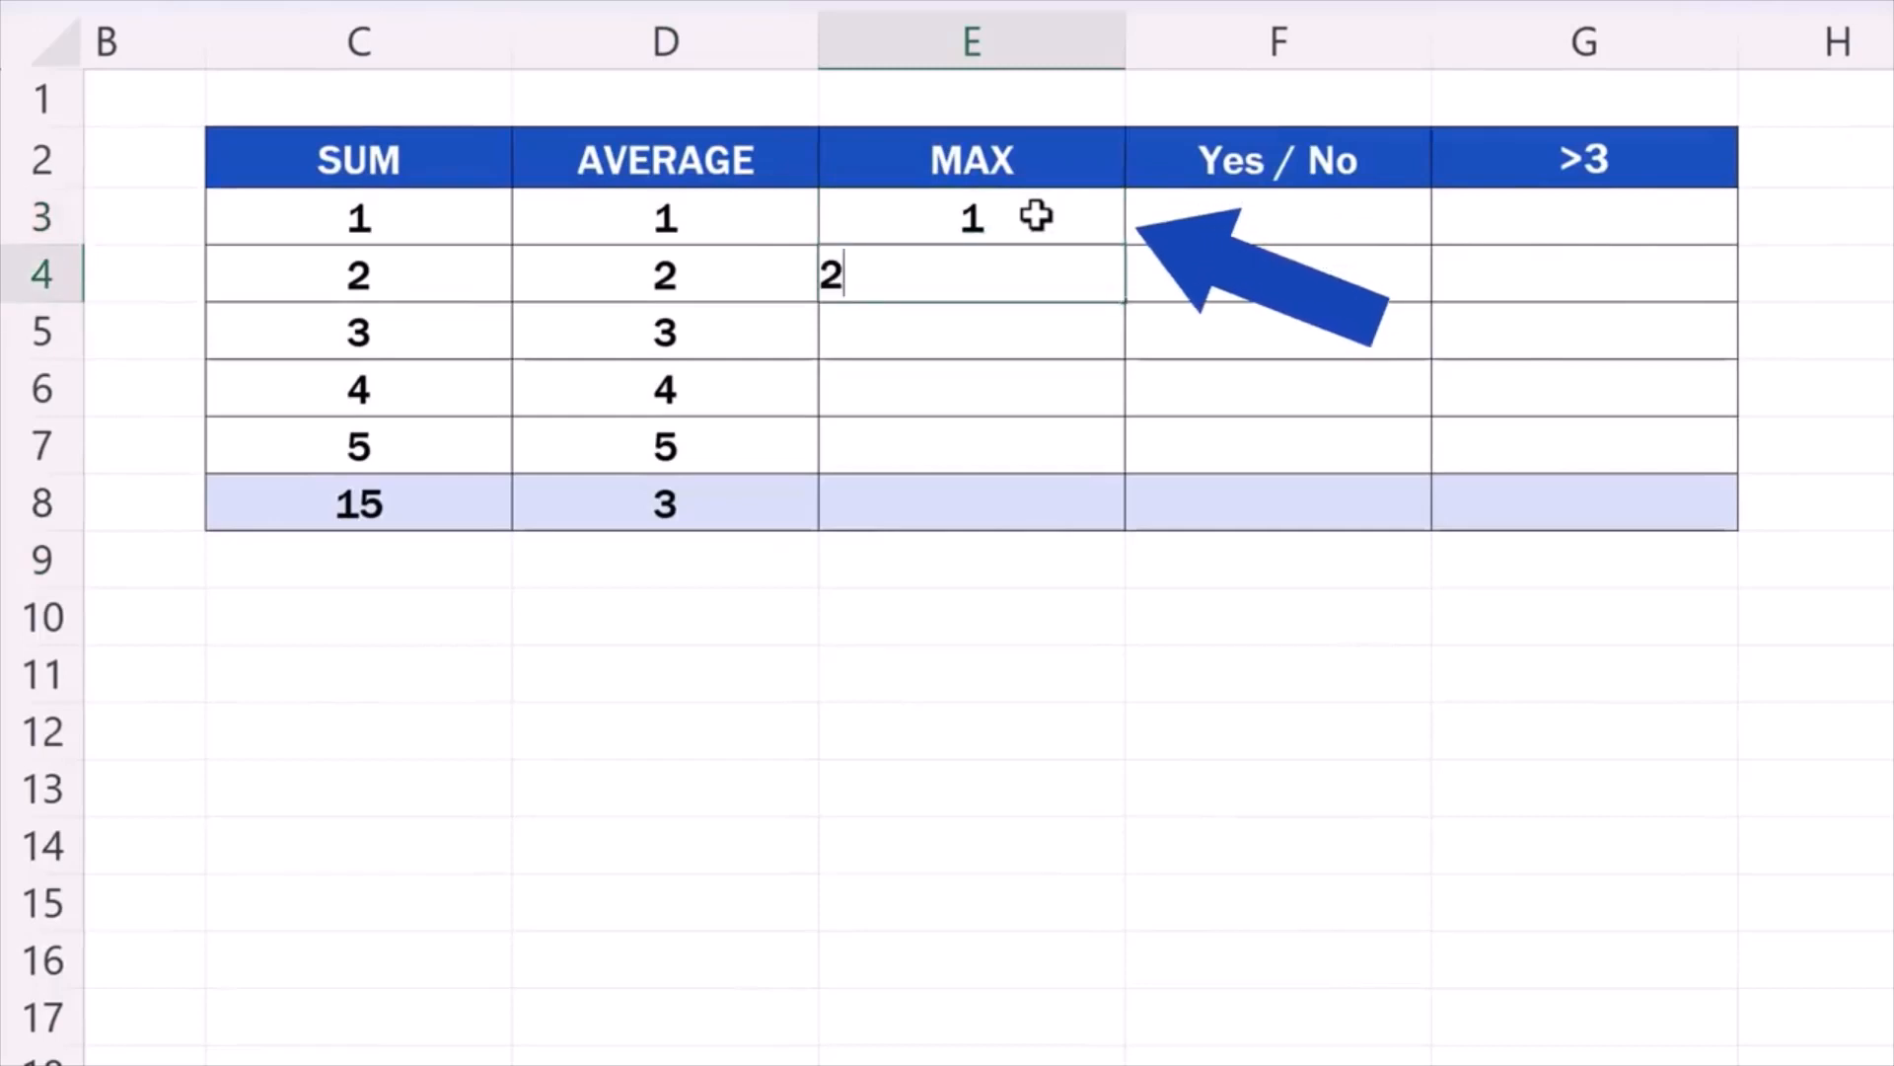
key("Return")
type("3")
key("Return")
type("4")
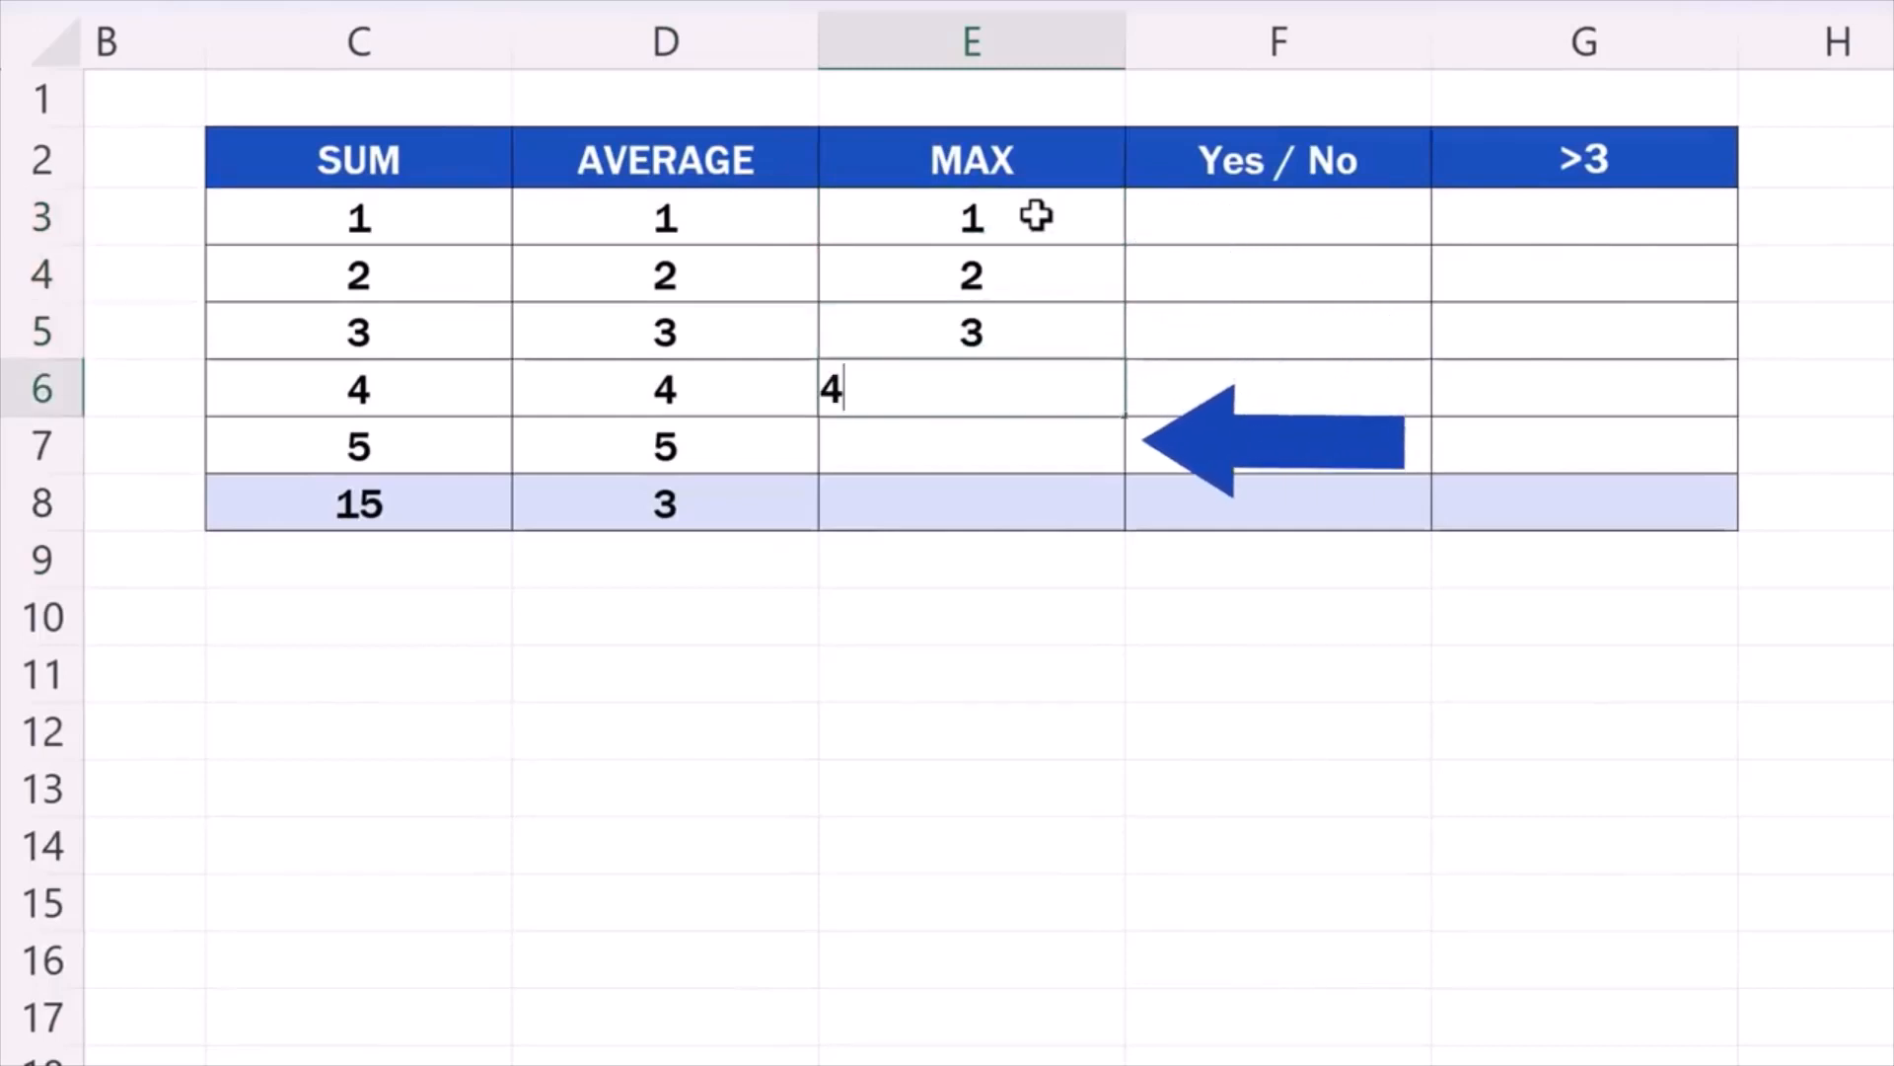
key("Return")
type("5")
key("Return")
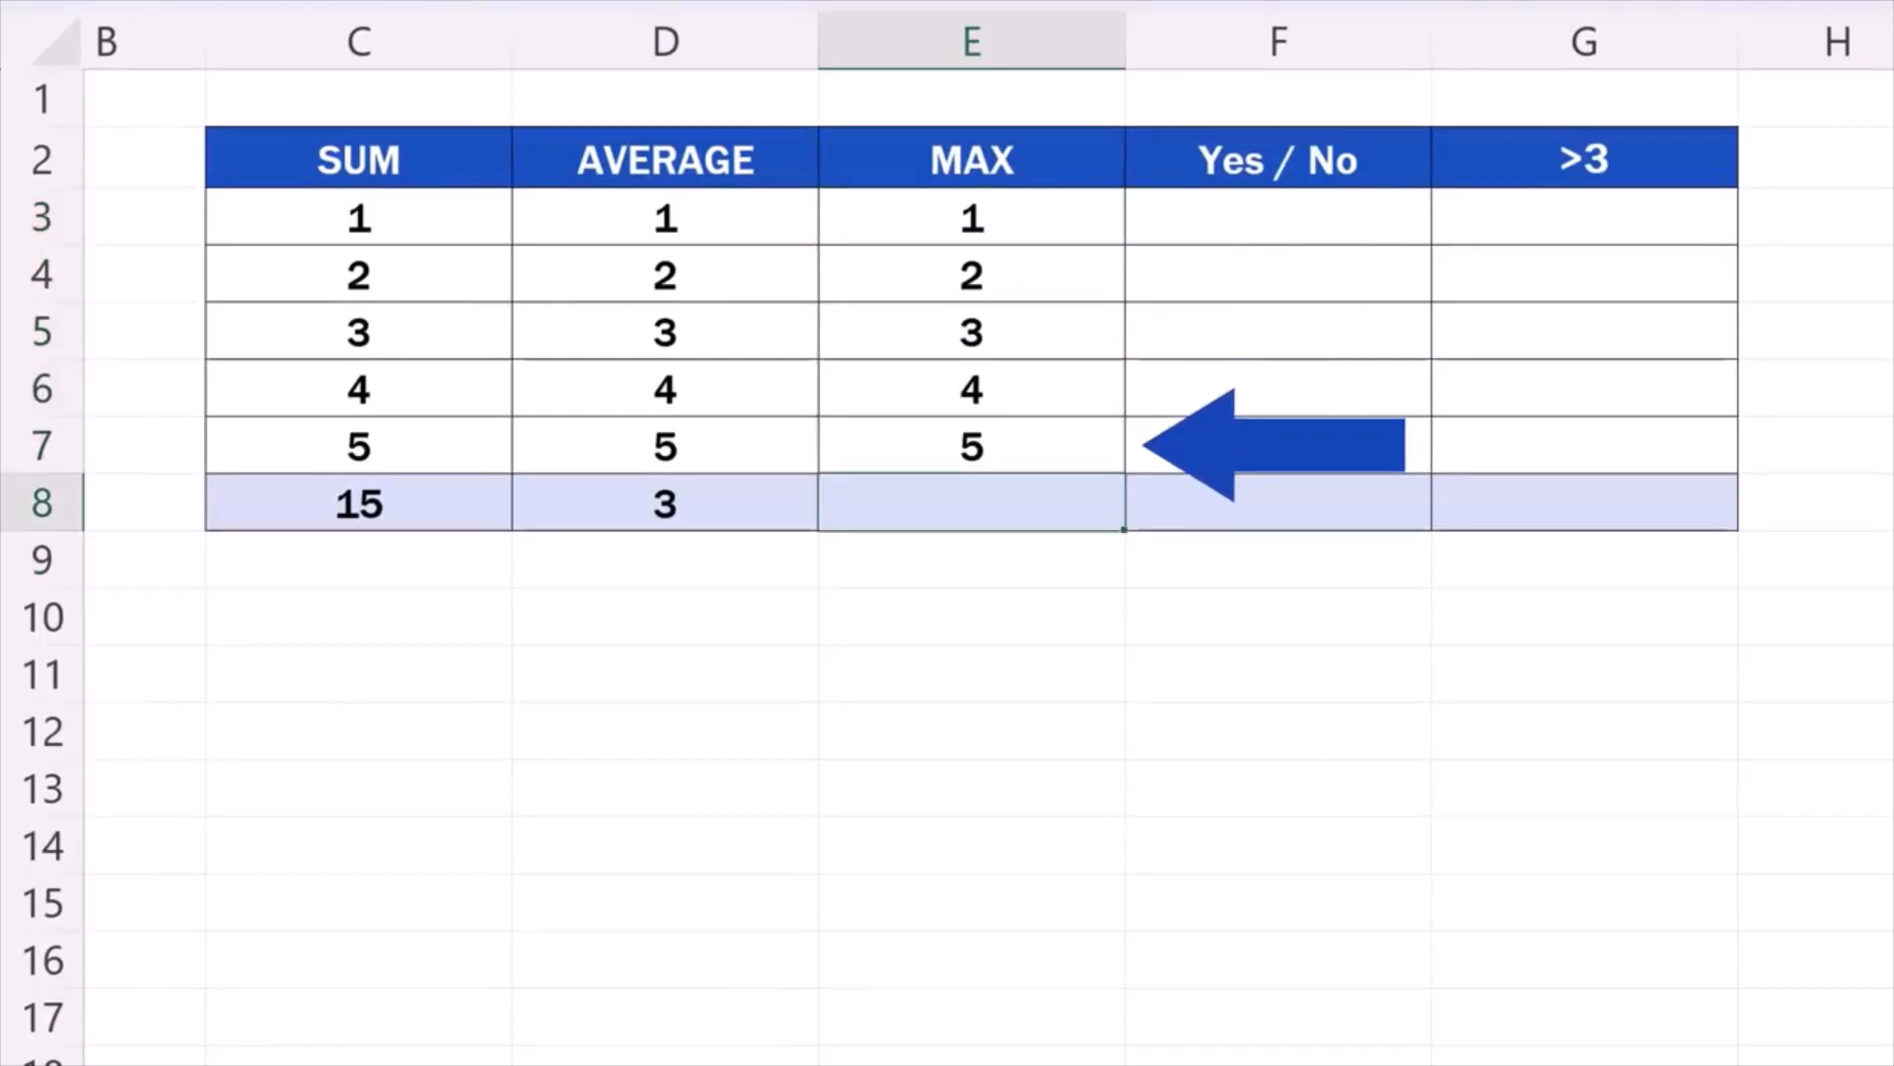
Generate a formula from "how to find the maximum value in cells E3 to E7" and write it to cell E8.
left_click_drag(1601, 413, 1052, 407)
key("BackSpace")
type("how to find the maximum value in cells E3 to E7")
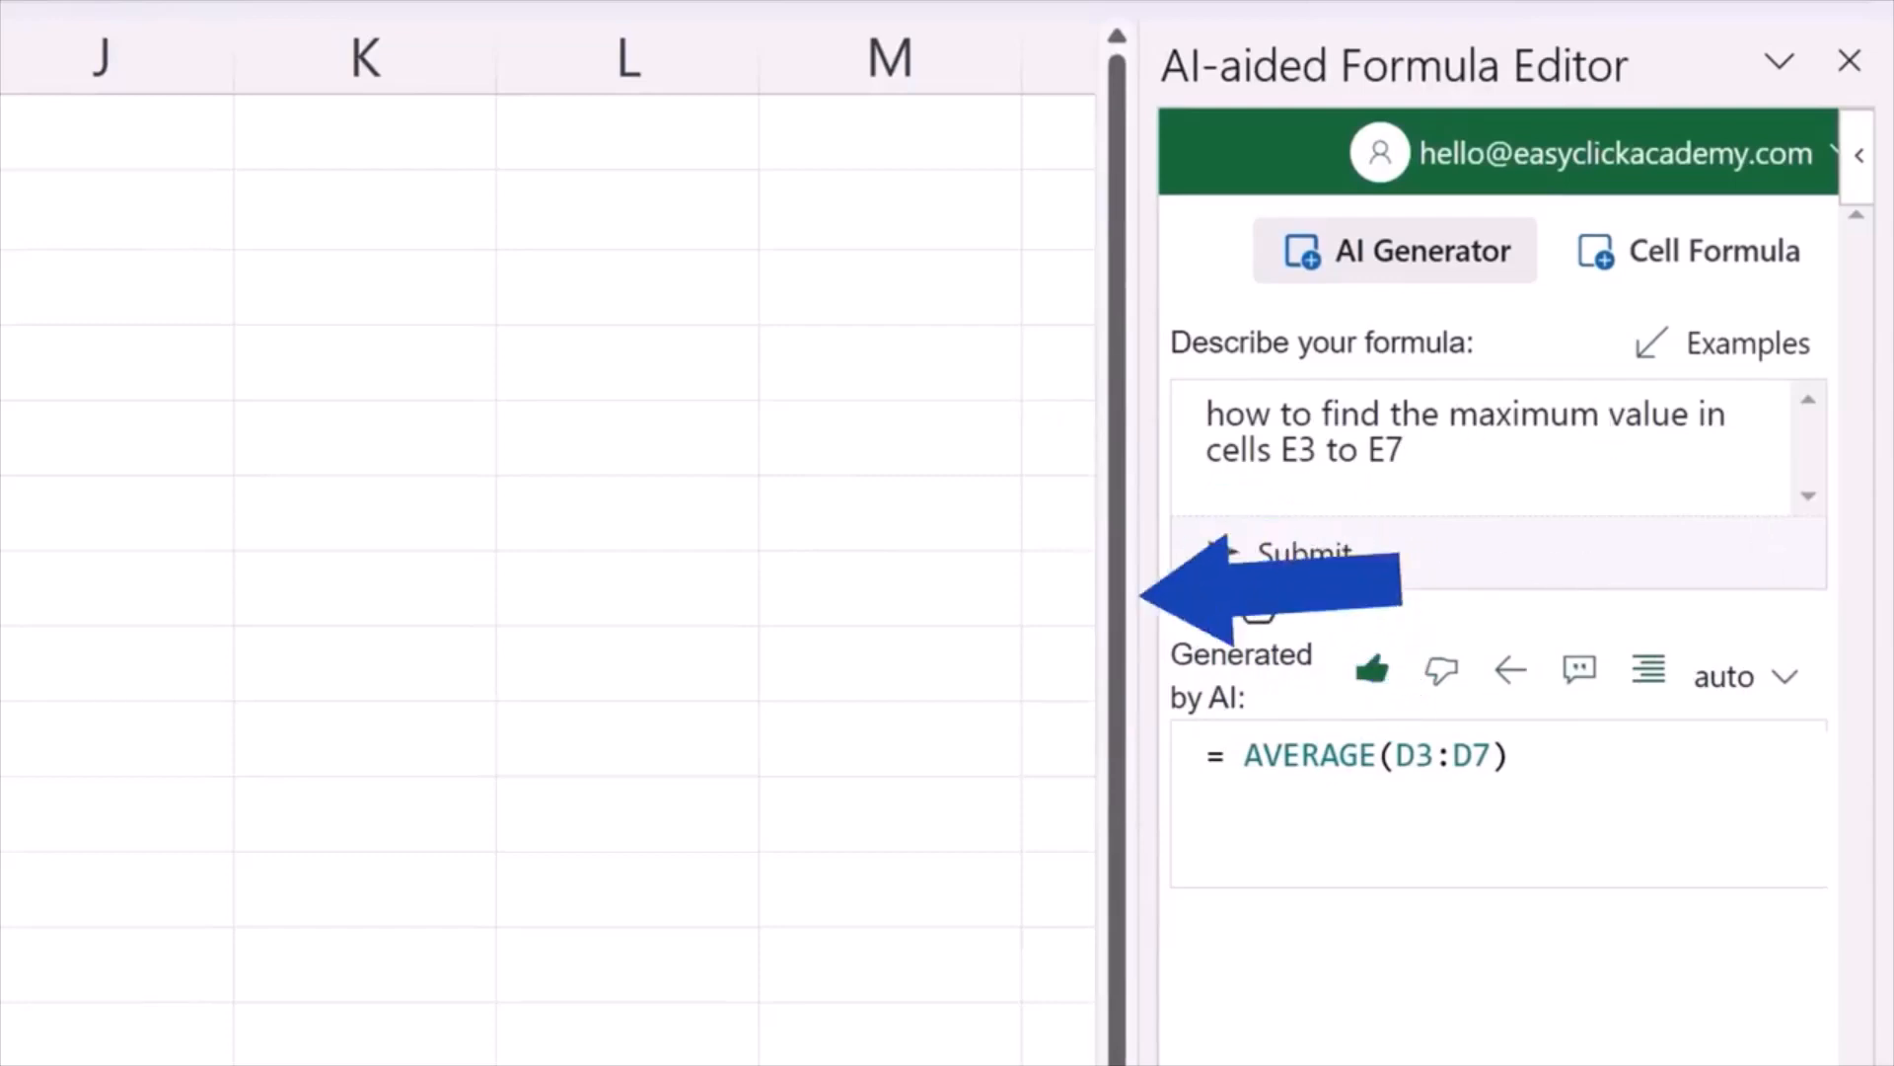
left_click(1282, 567)
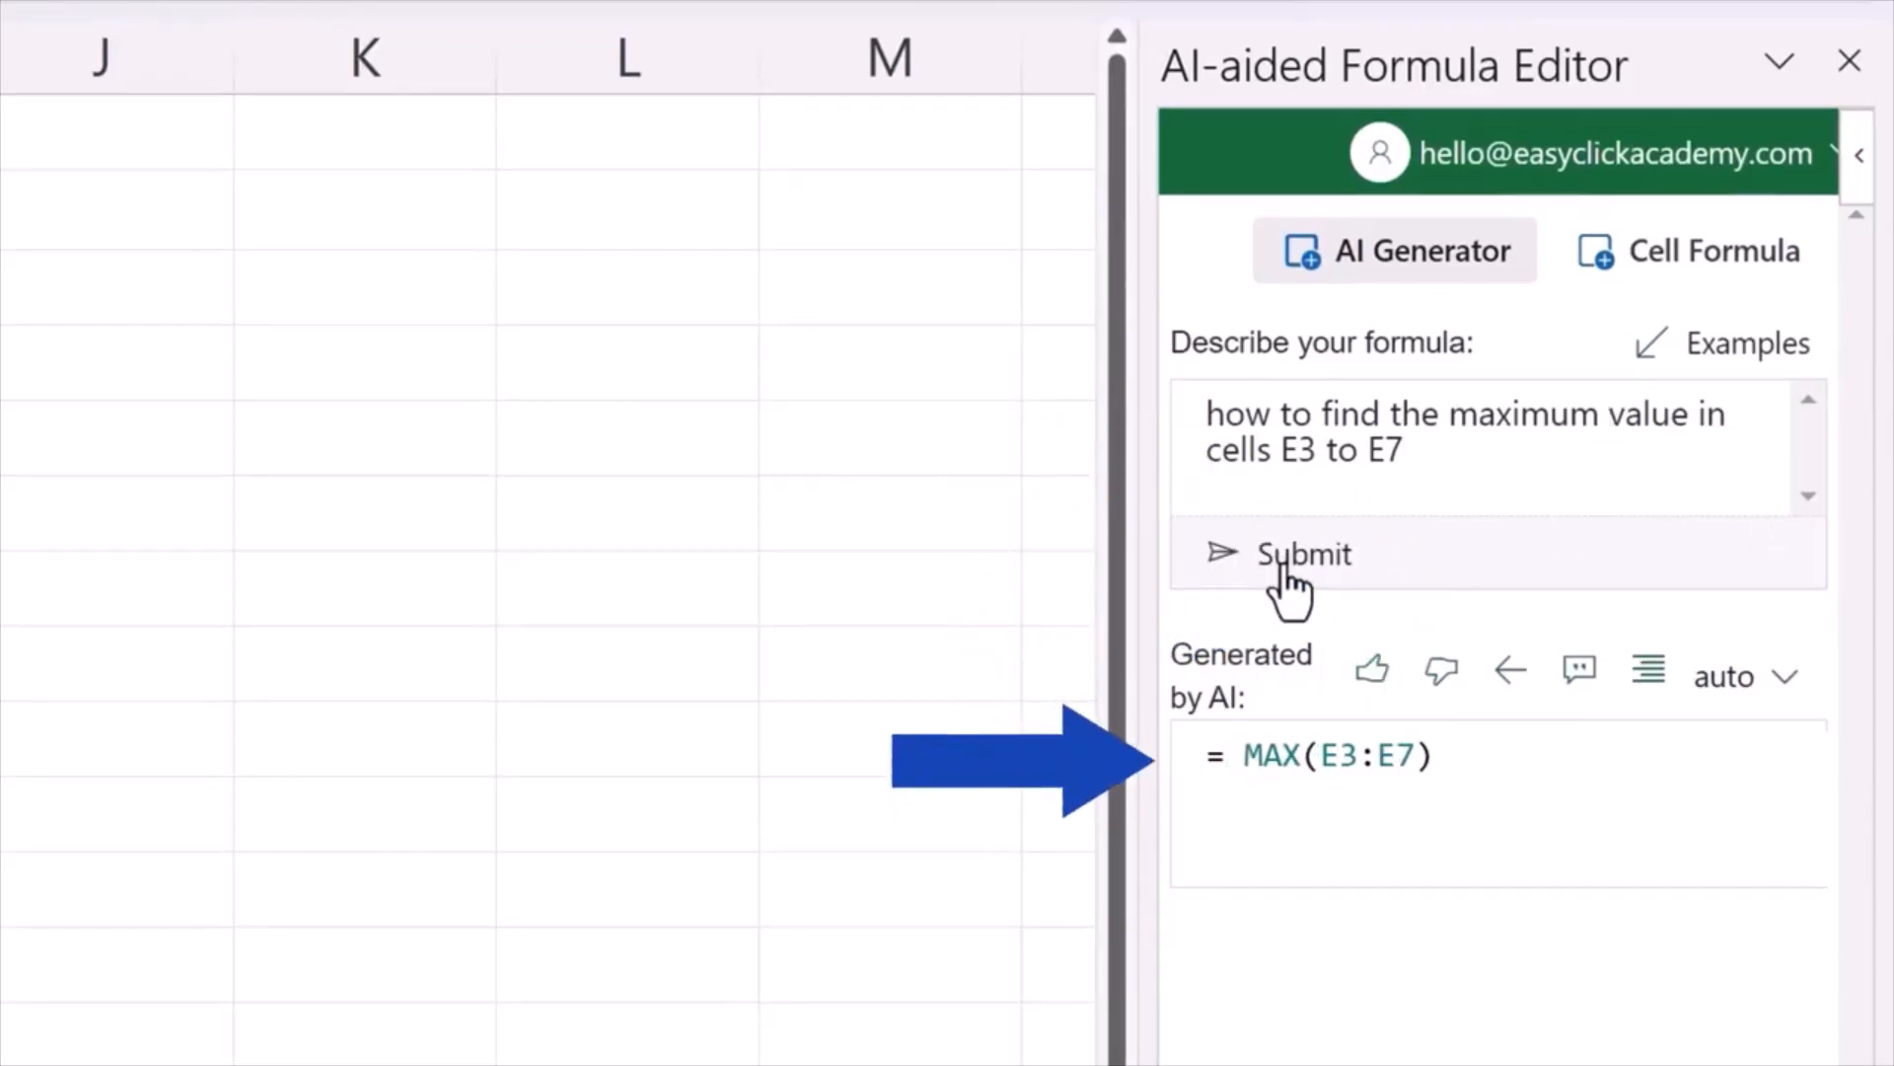
left_click(1510, 671)
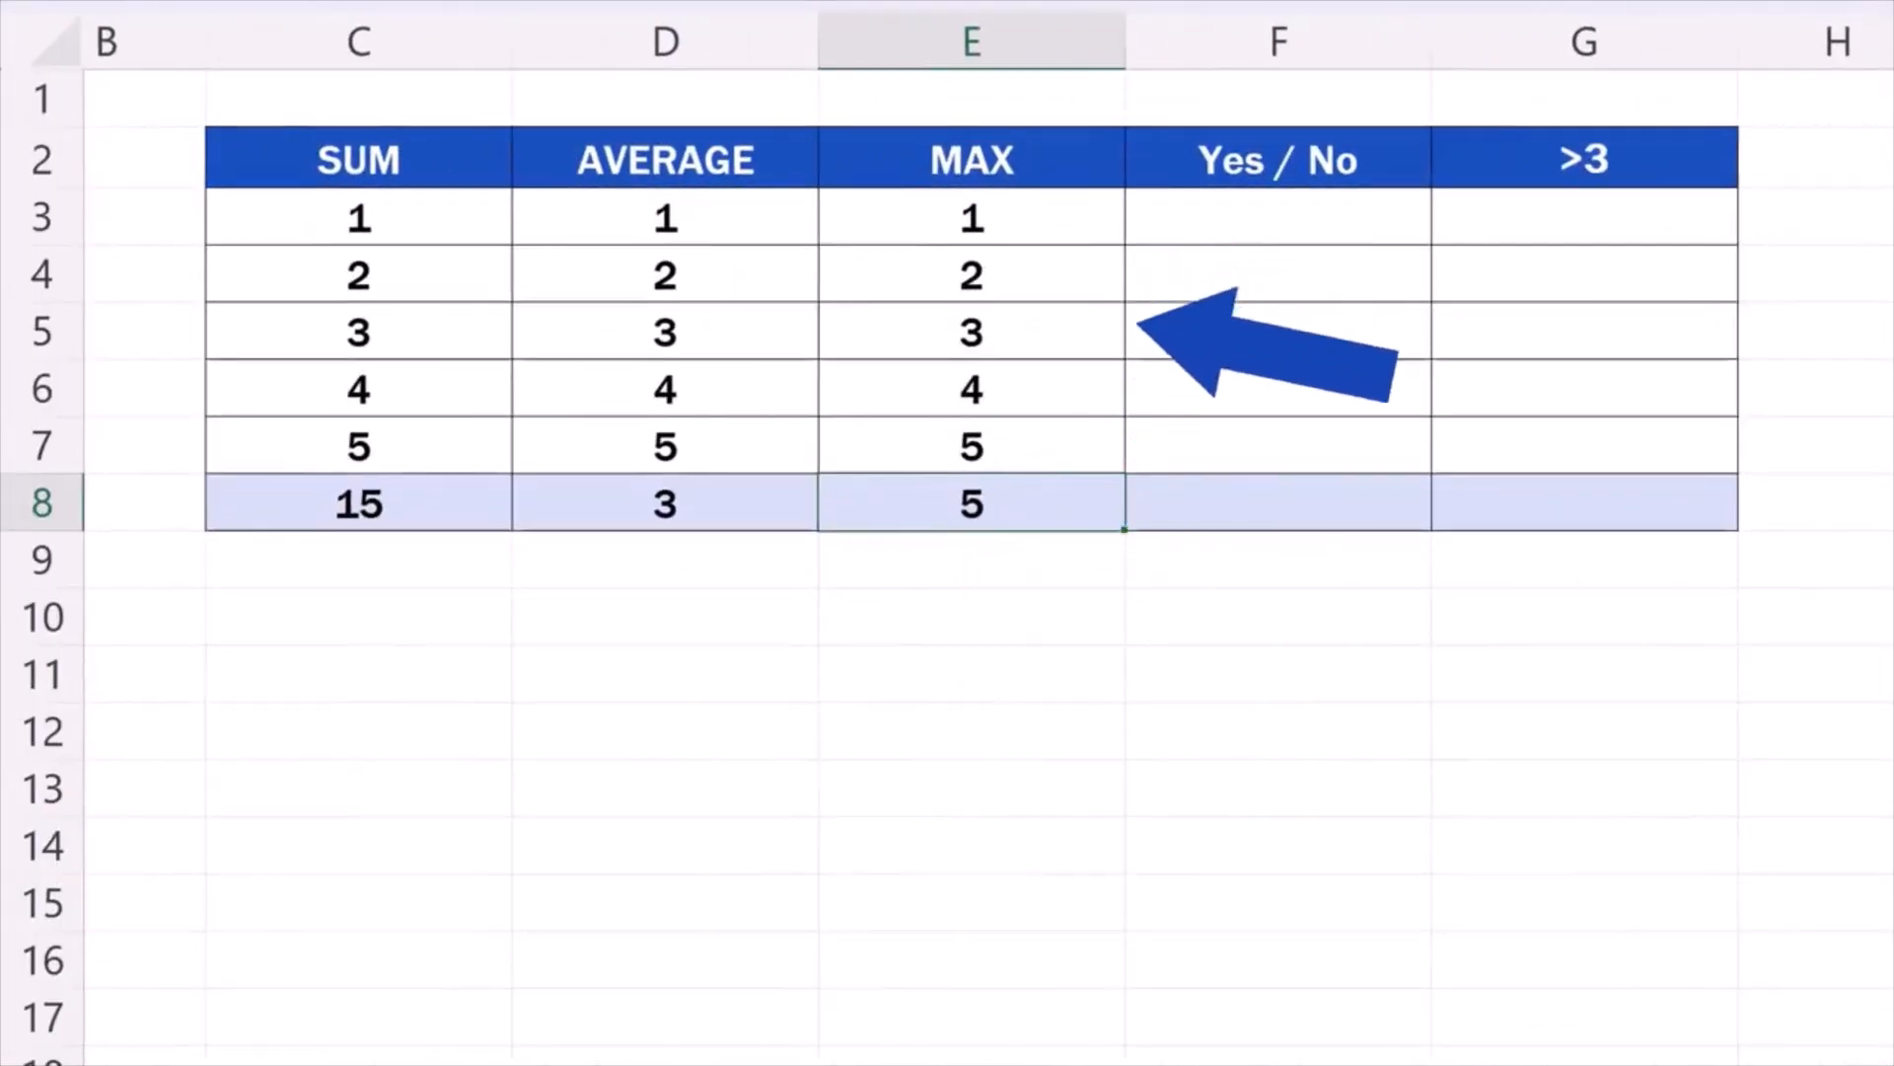
double_click(1048, 514)
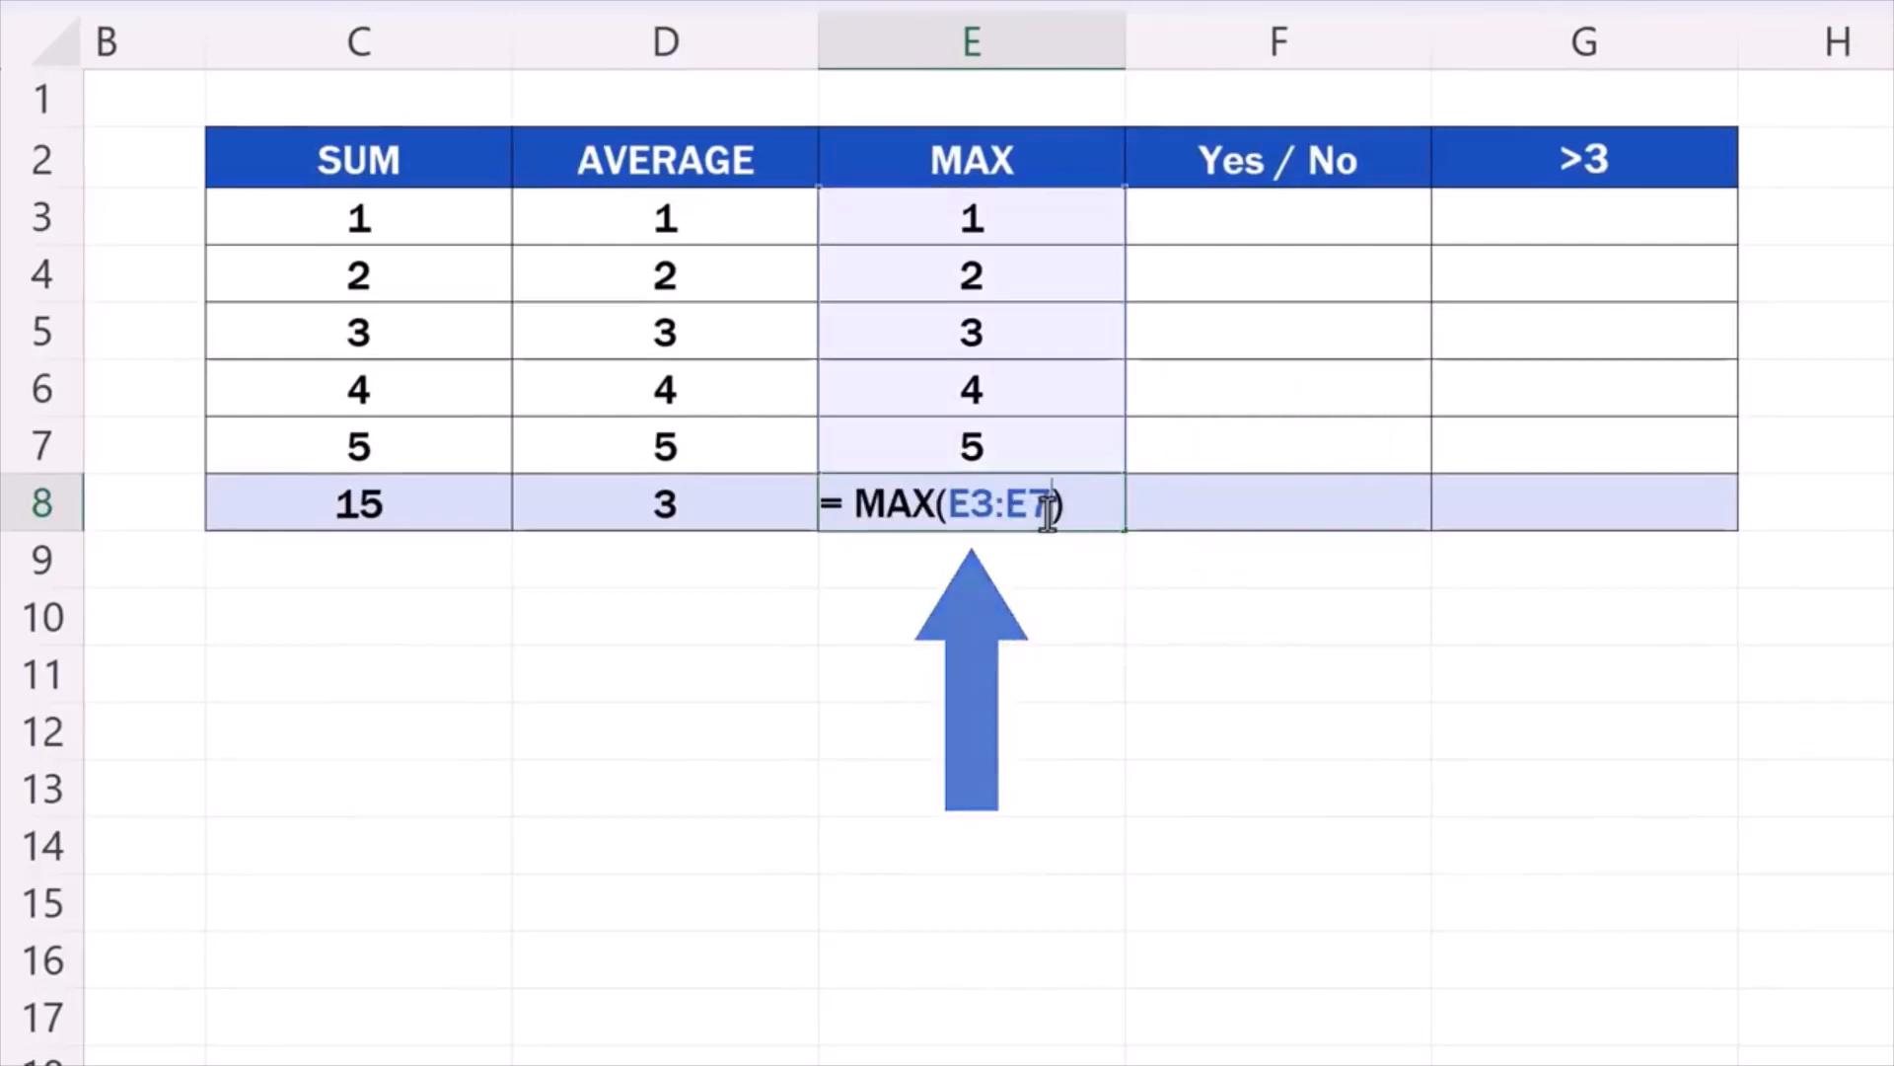
key("Return")
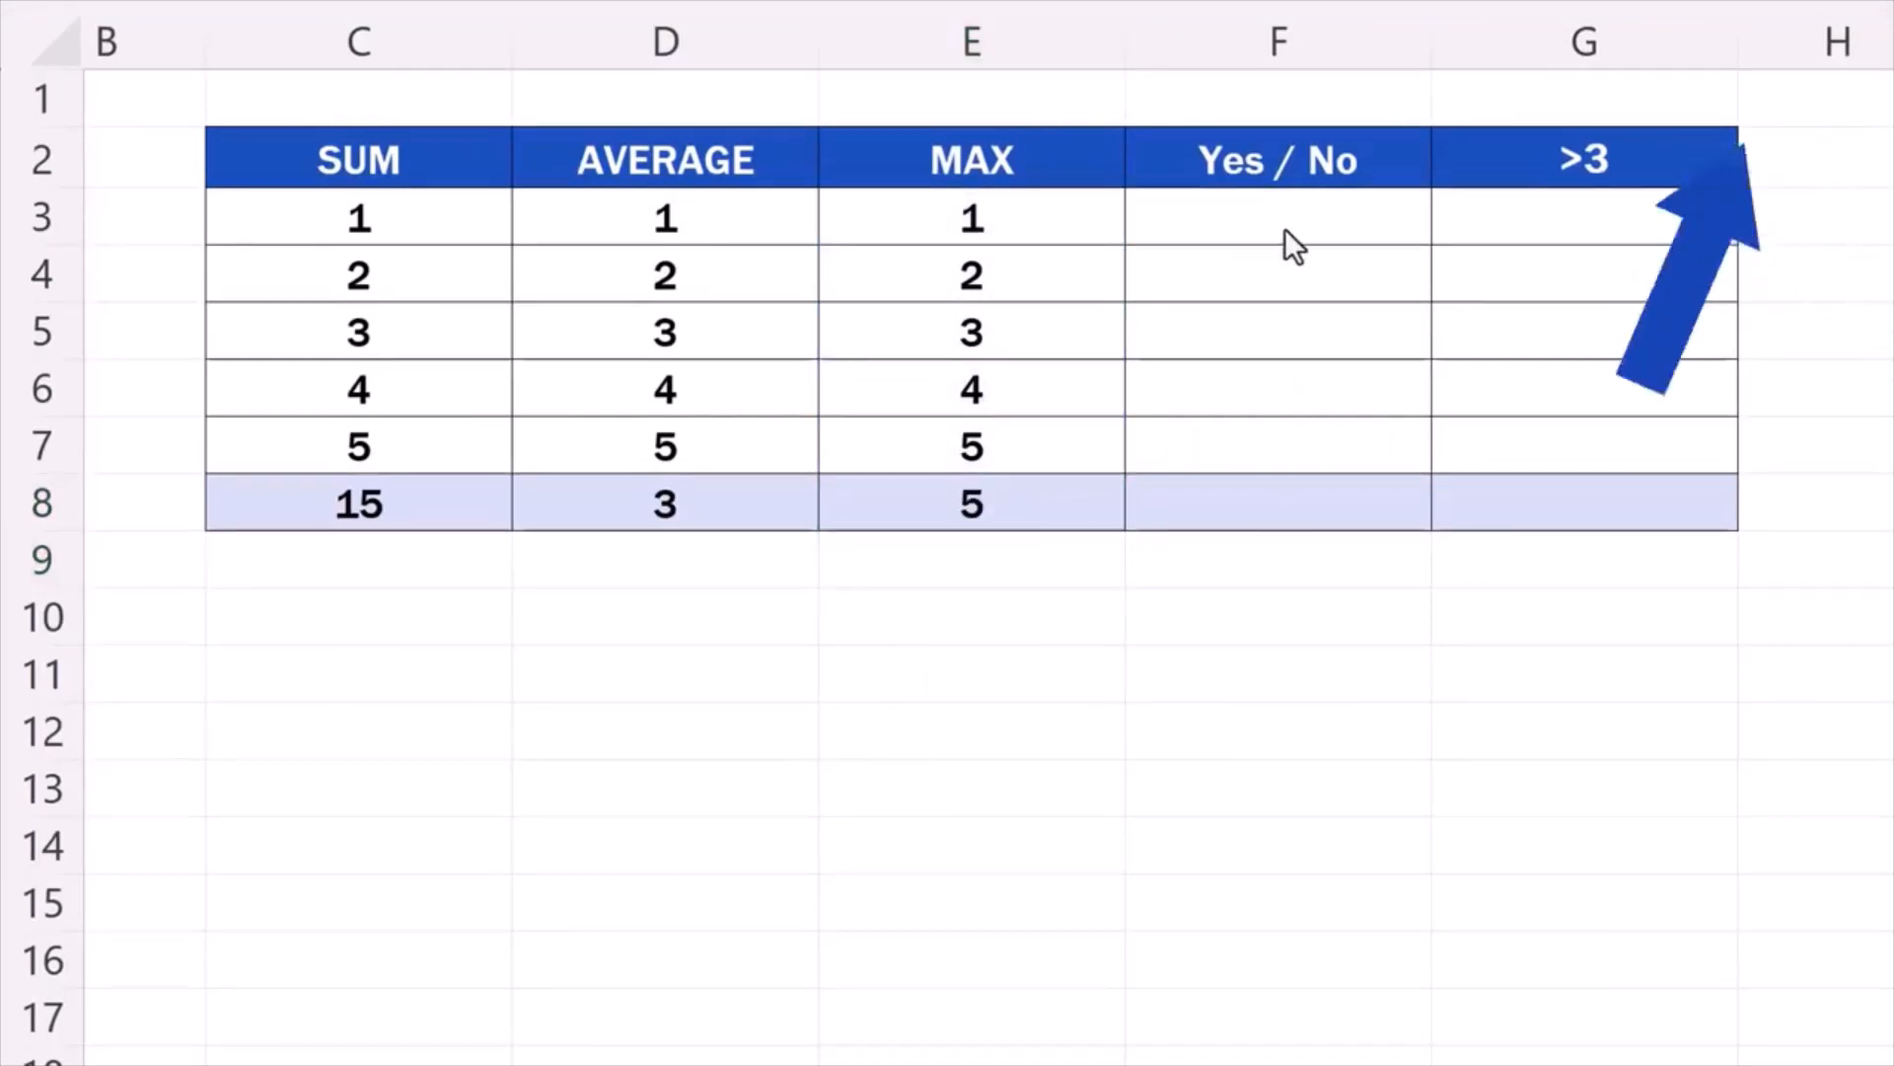
Fill cells F3 to F7 in the Yes / No column with the numbers 1 to 5.
left_click(1323, 219)
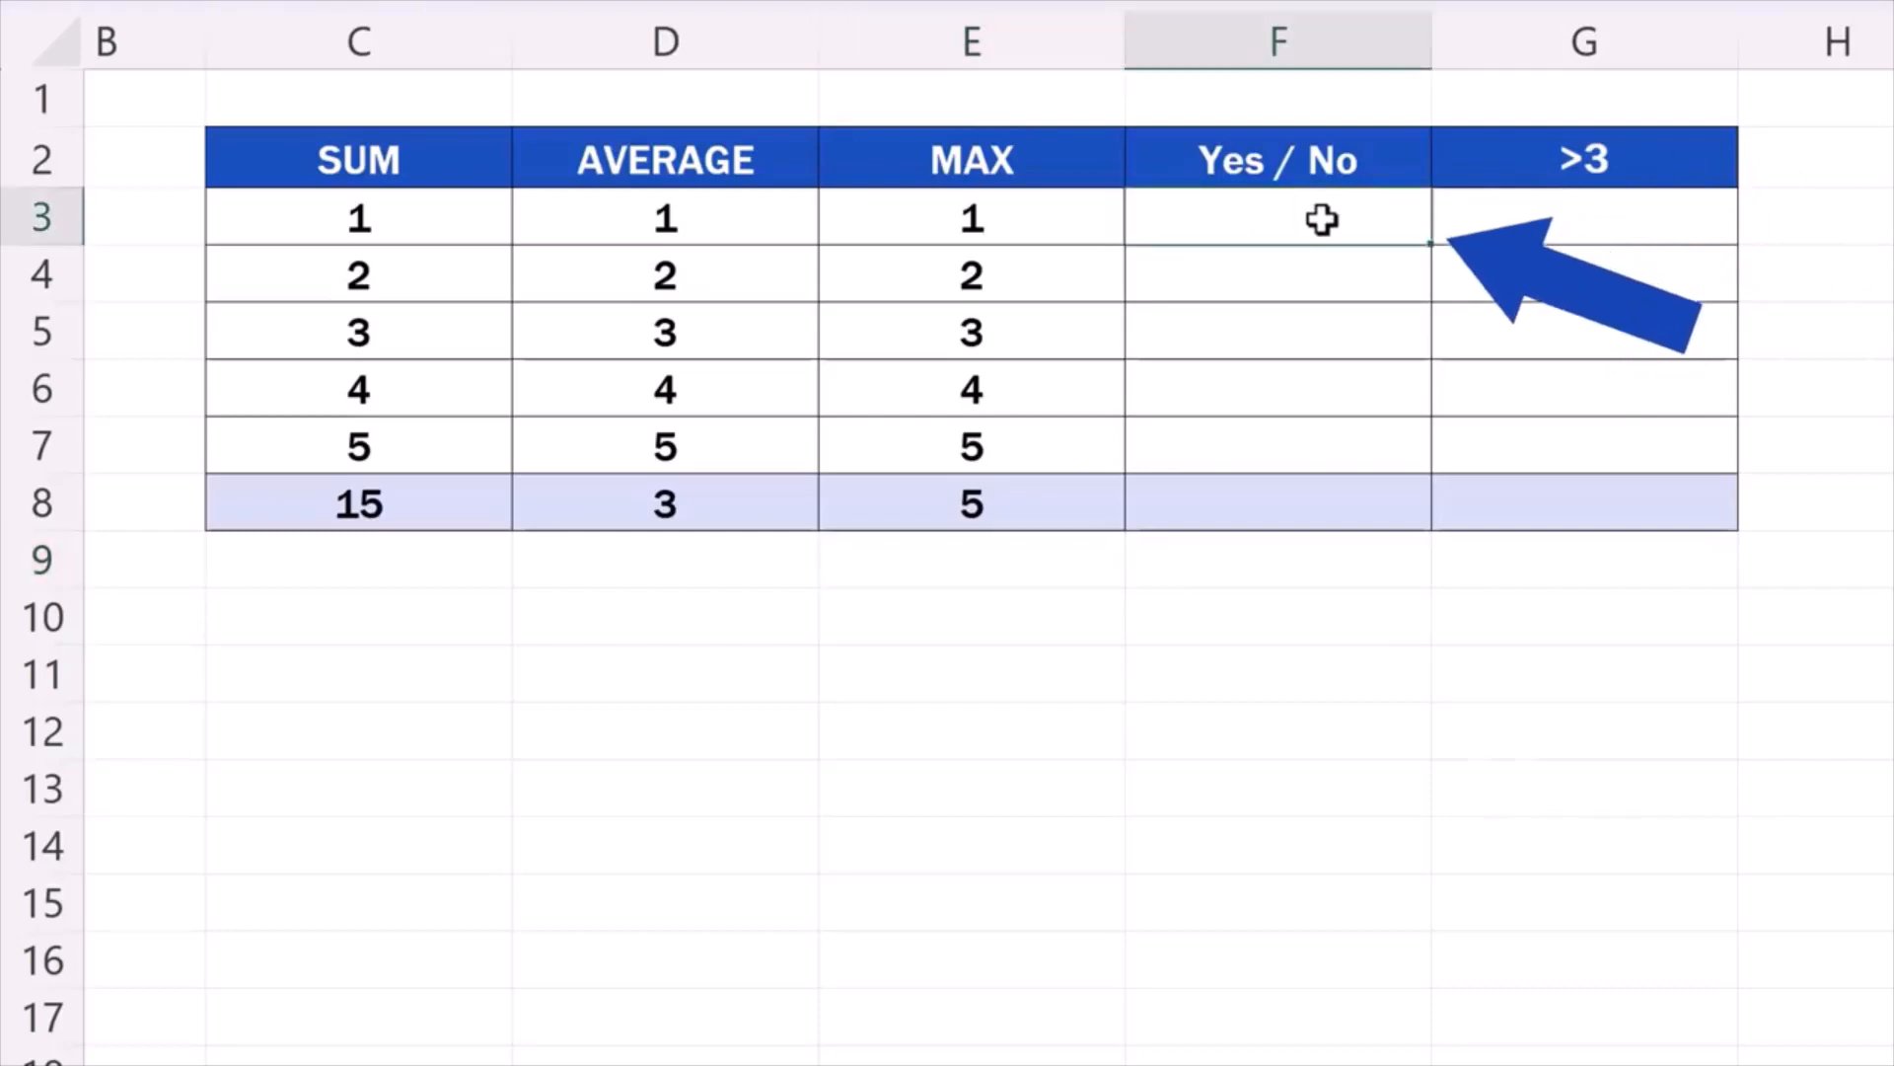
type("1")
key("Return")
type("2")
key("Return")
type("3")
key("Return")
type("4")
key("Return")
type("5")
key("Return")
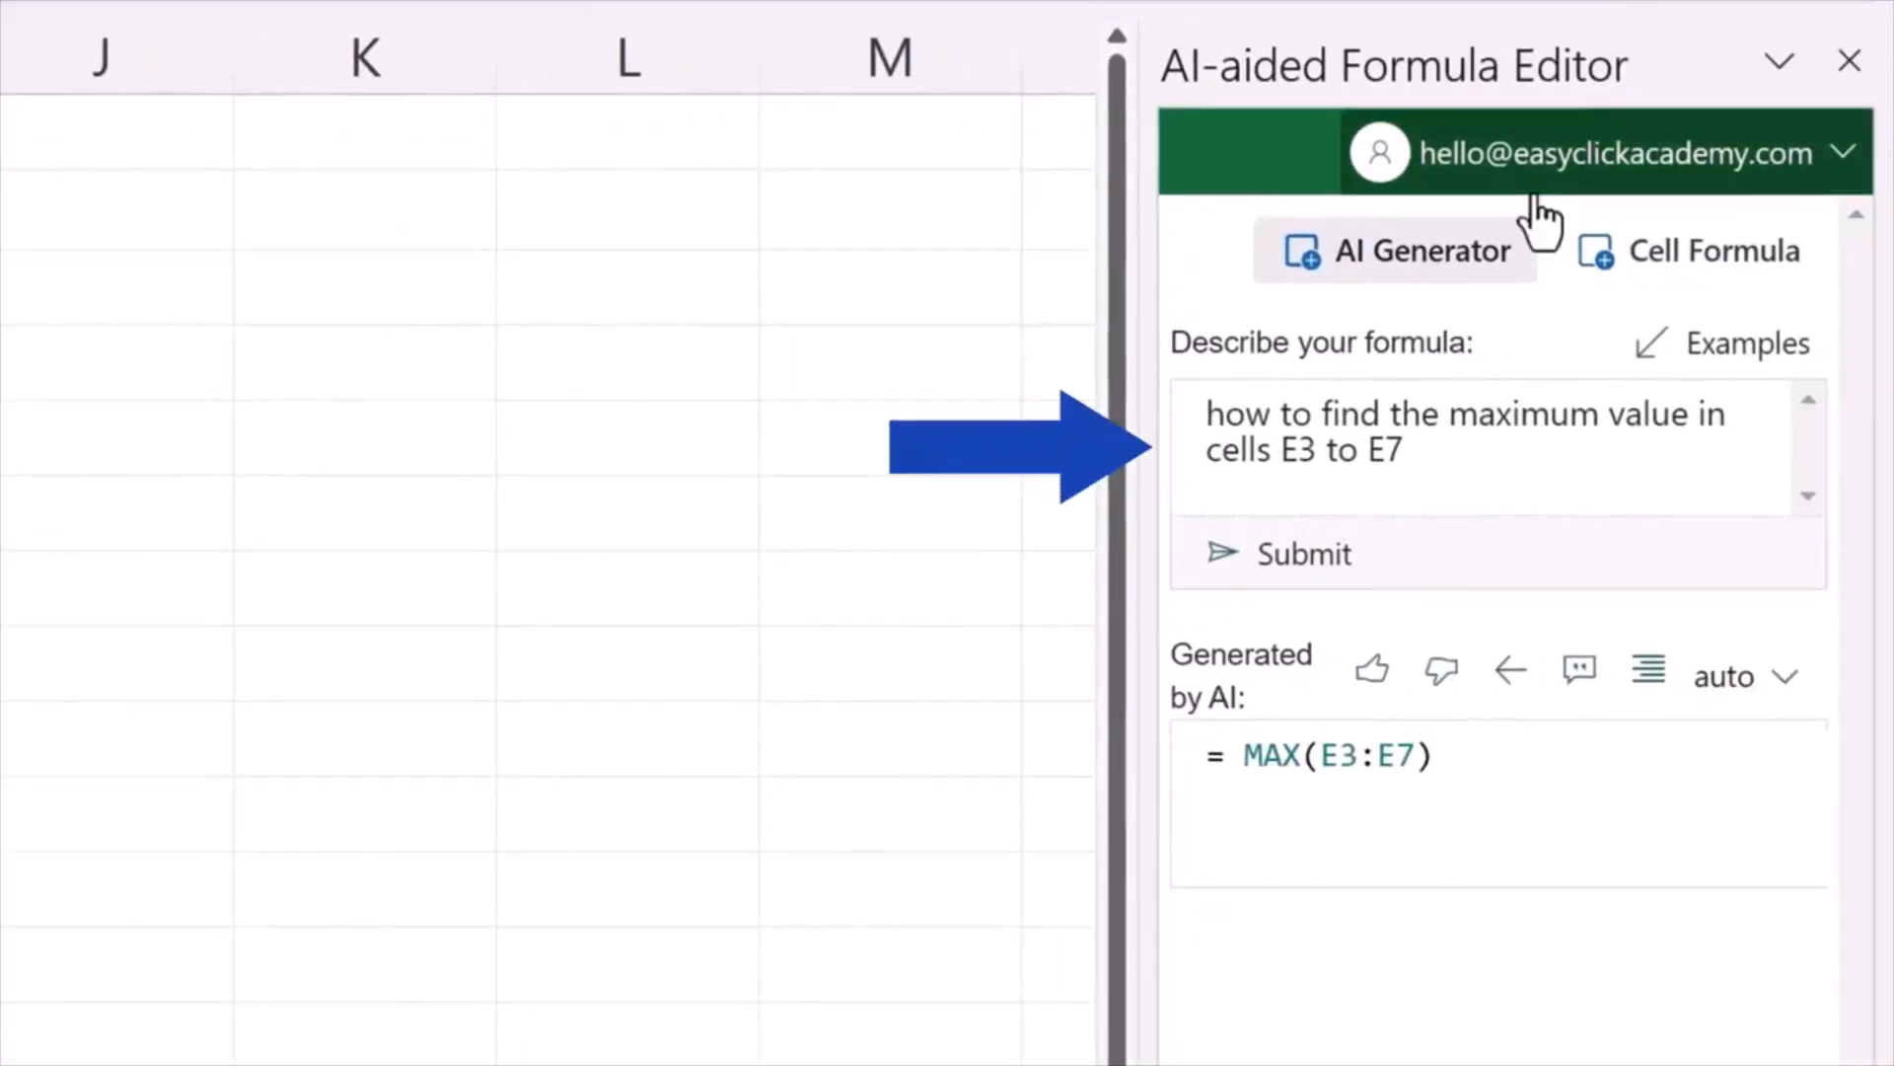
Generate a formula from "if the number 1 is in cells F3 to F7, write "Yes". Otherwise, write "No"" and write it to F8.
triple_click(1197, 441)
key("Delete")
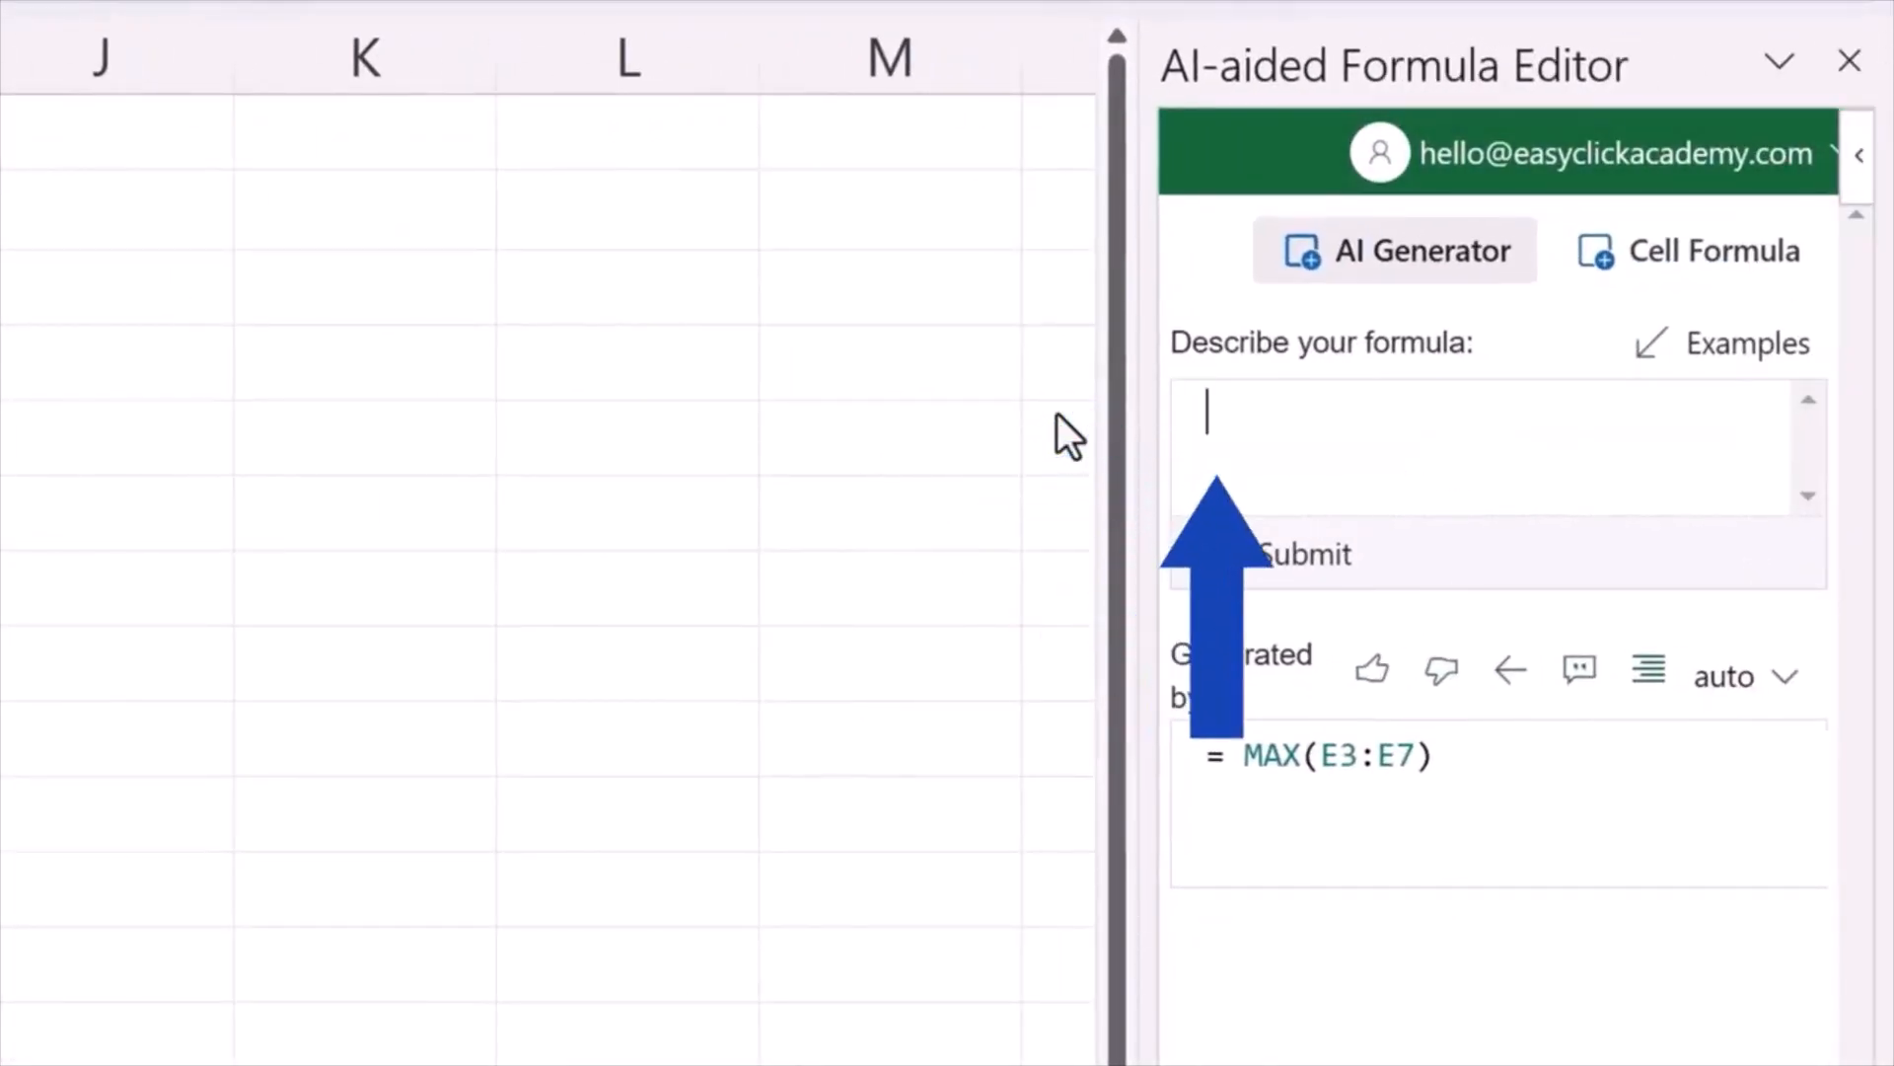
type("if the number 1 is in cells F3 to F7, write \"Yes\". Otherwise, write \"No\"")
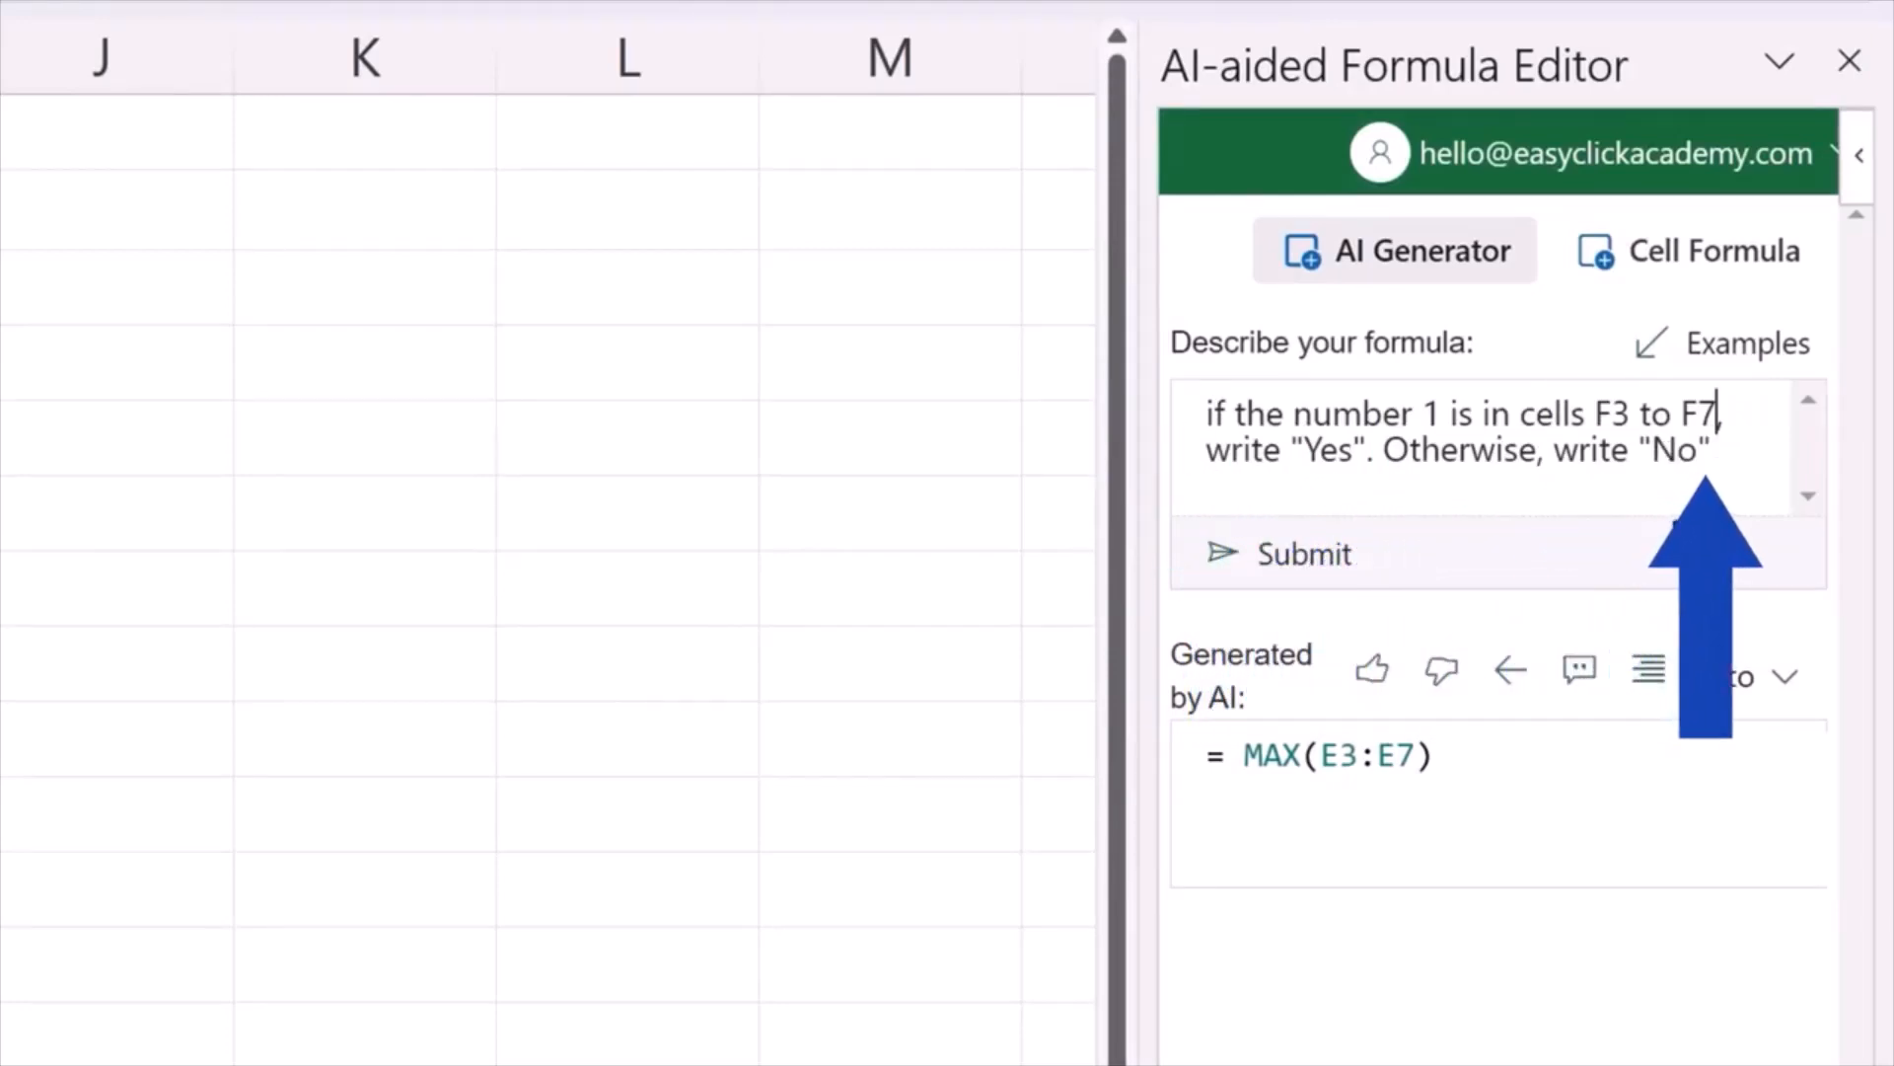
key("Up")
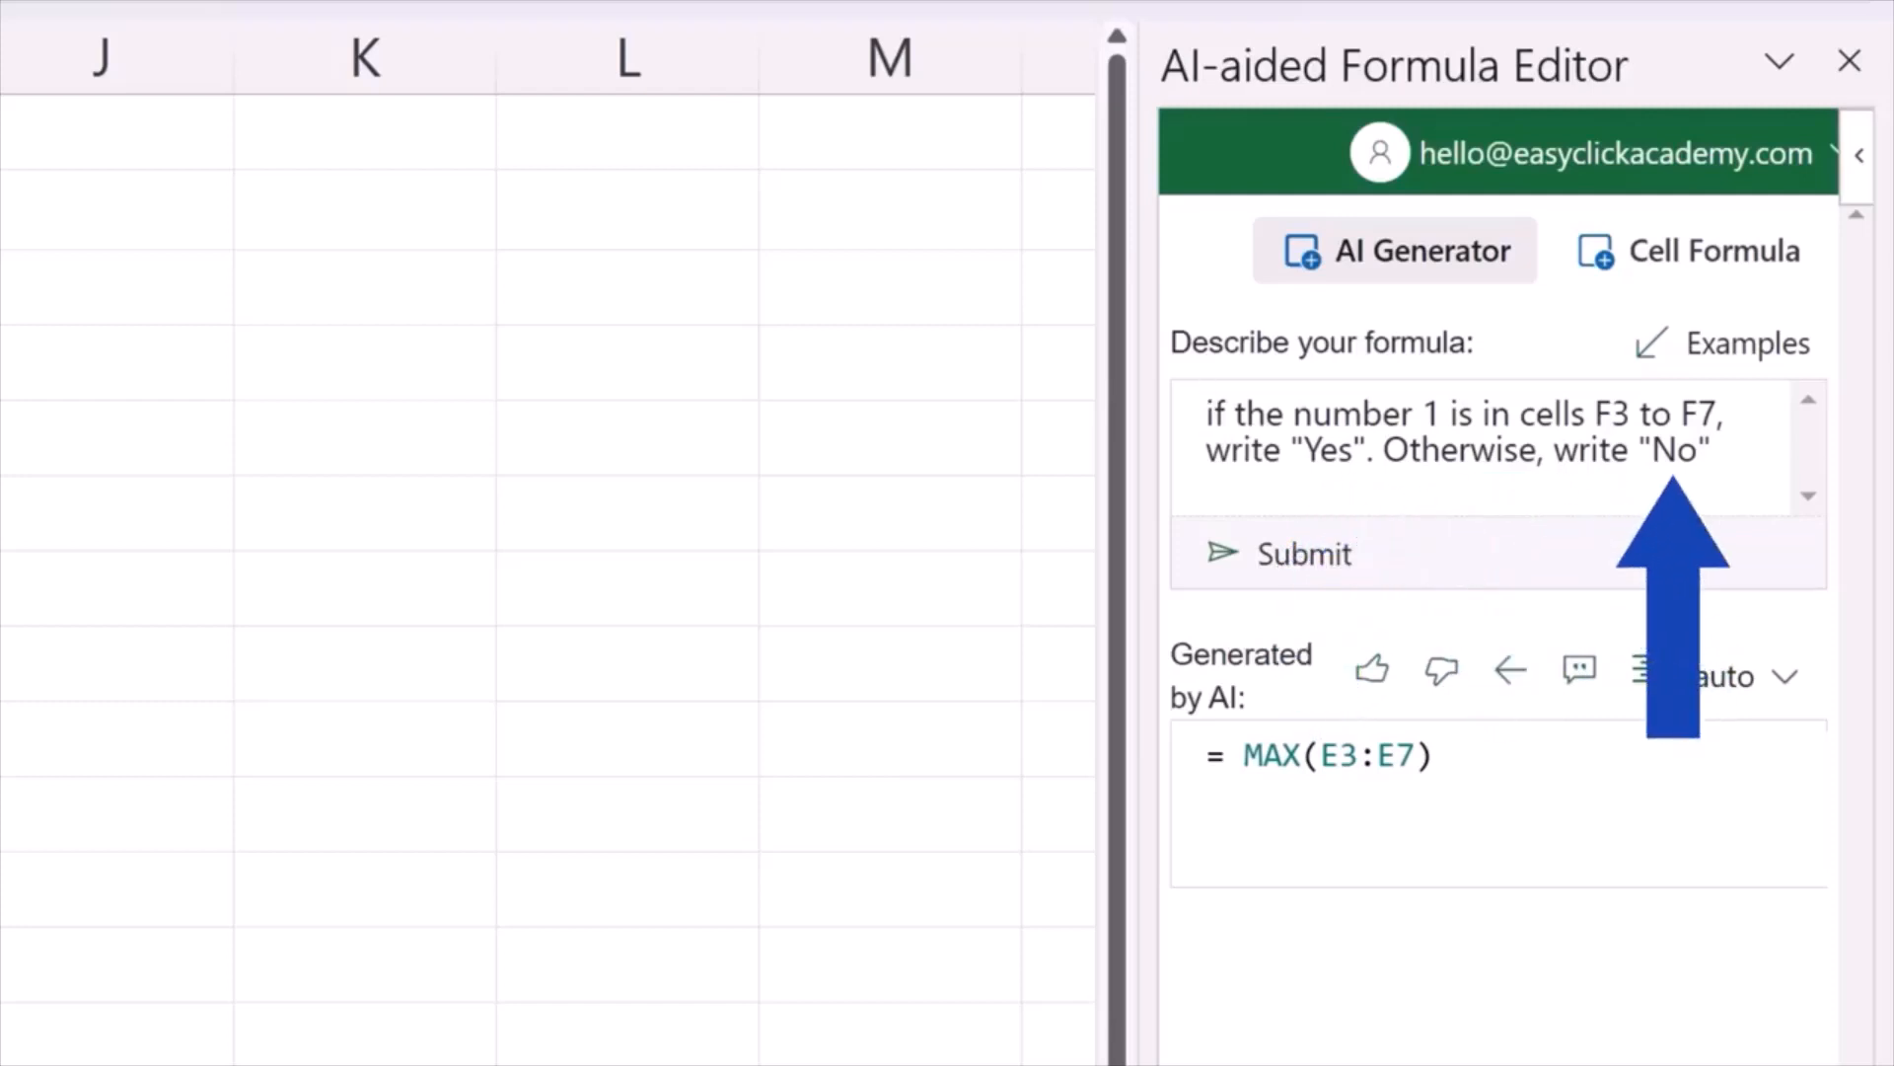
left_click(1310, 545)
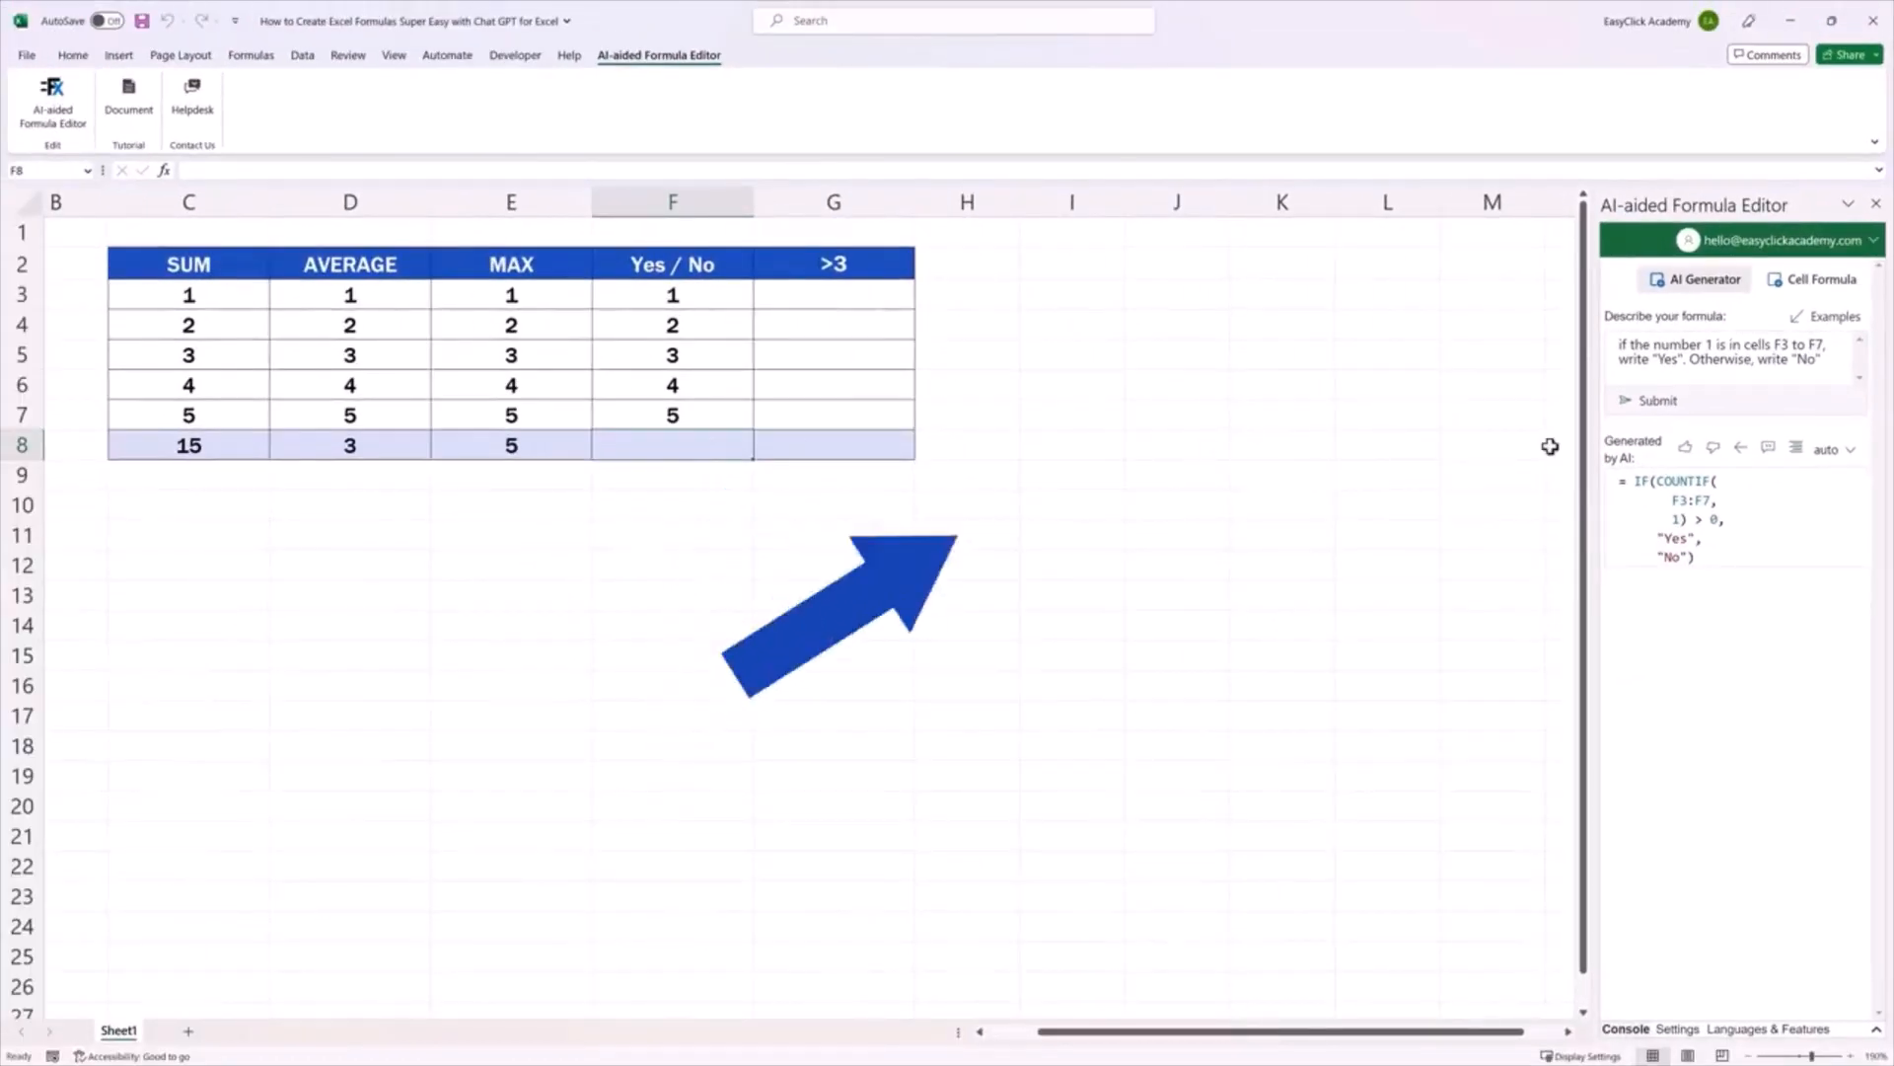
left_click(1740, 449)
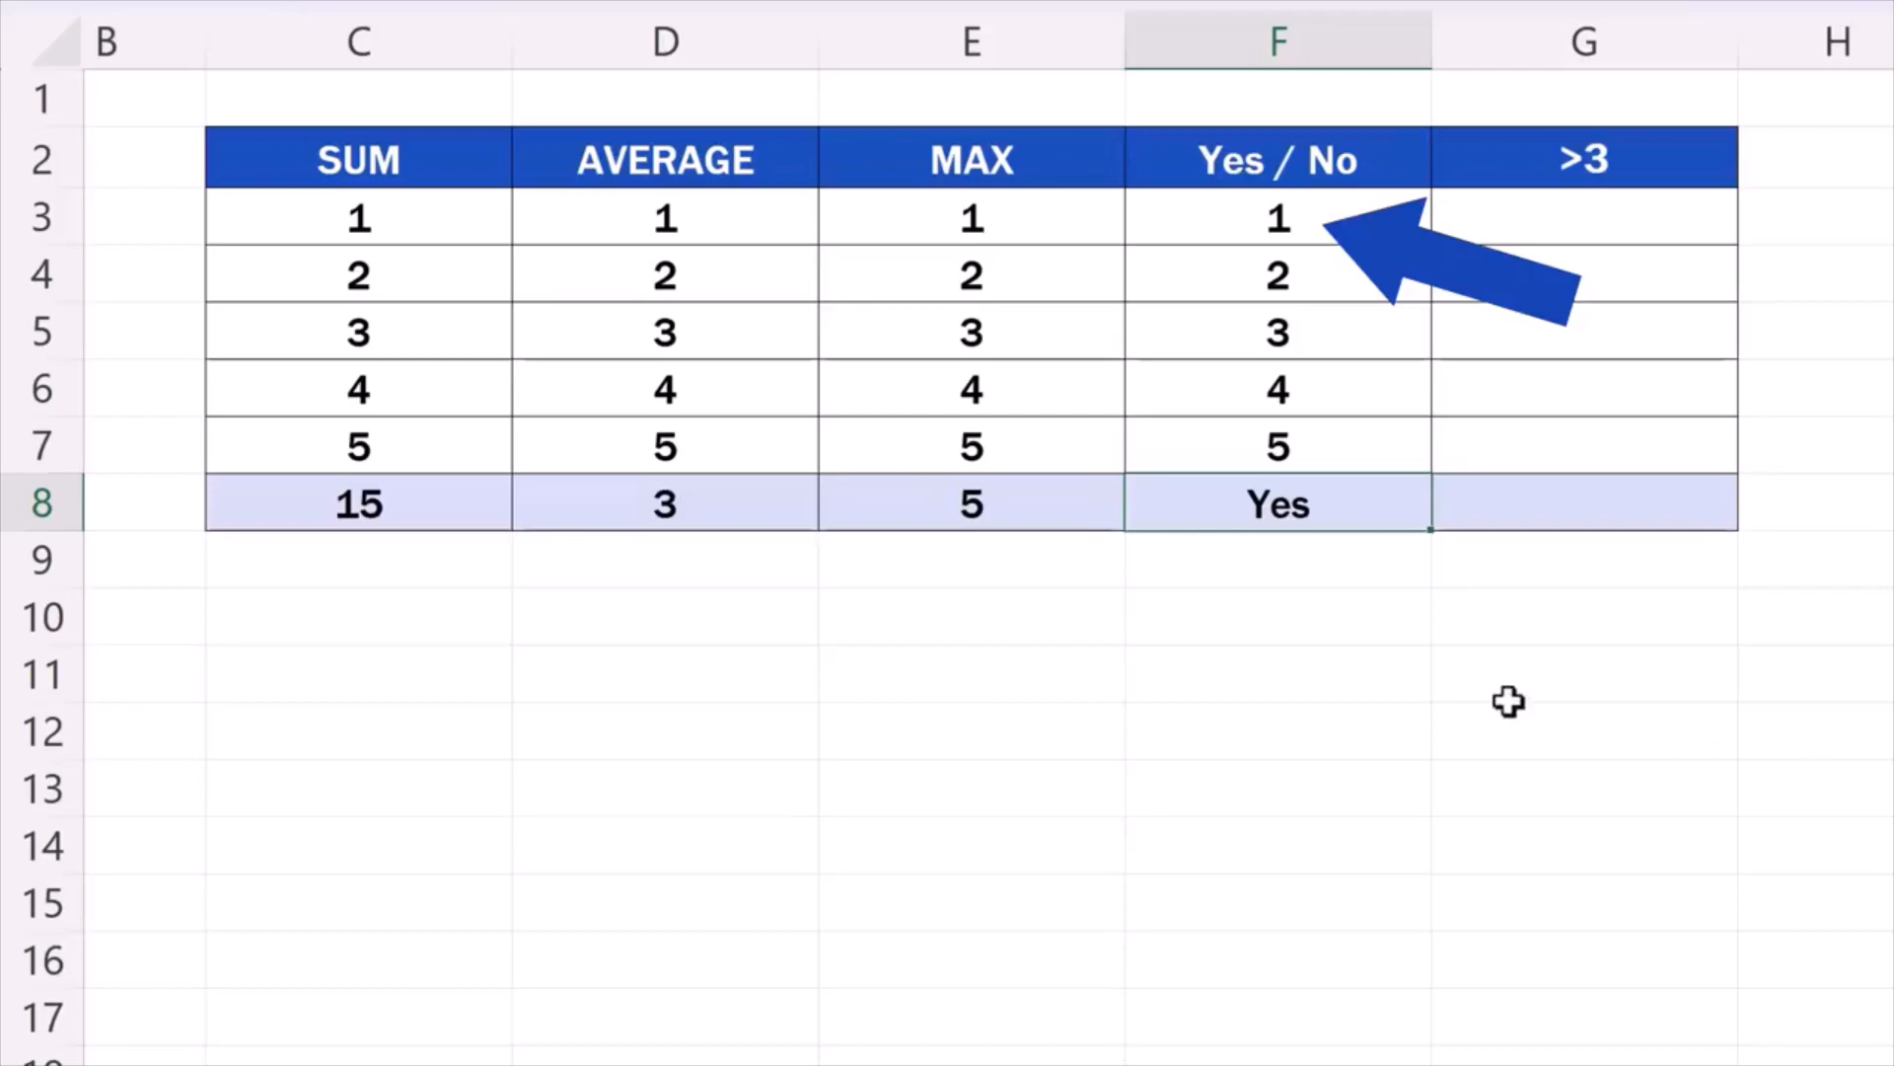
Change the value in cell F3 to 7 to test the Yes / No formula.
left_click(1351, 215)
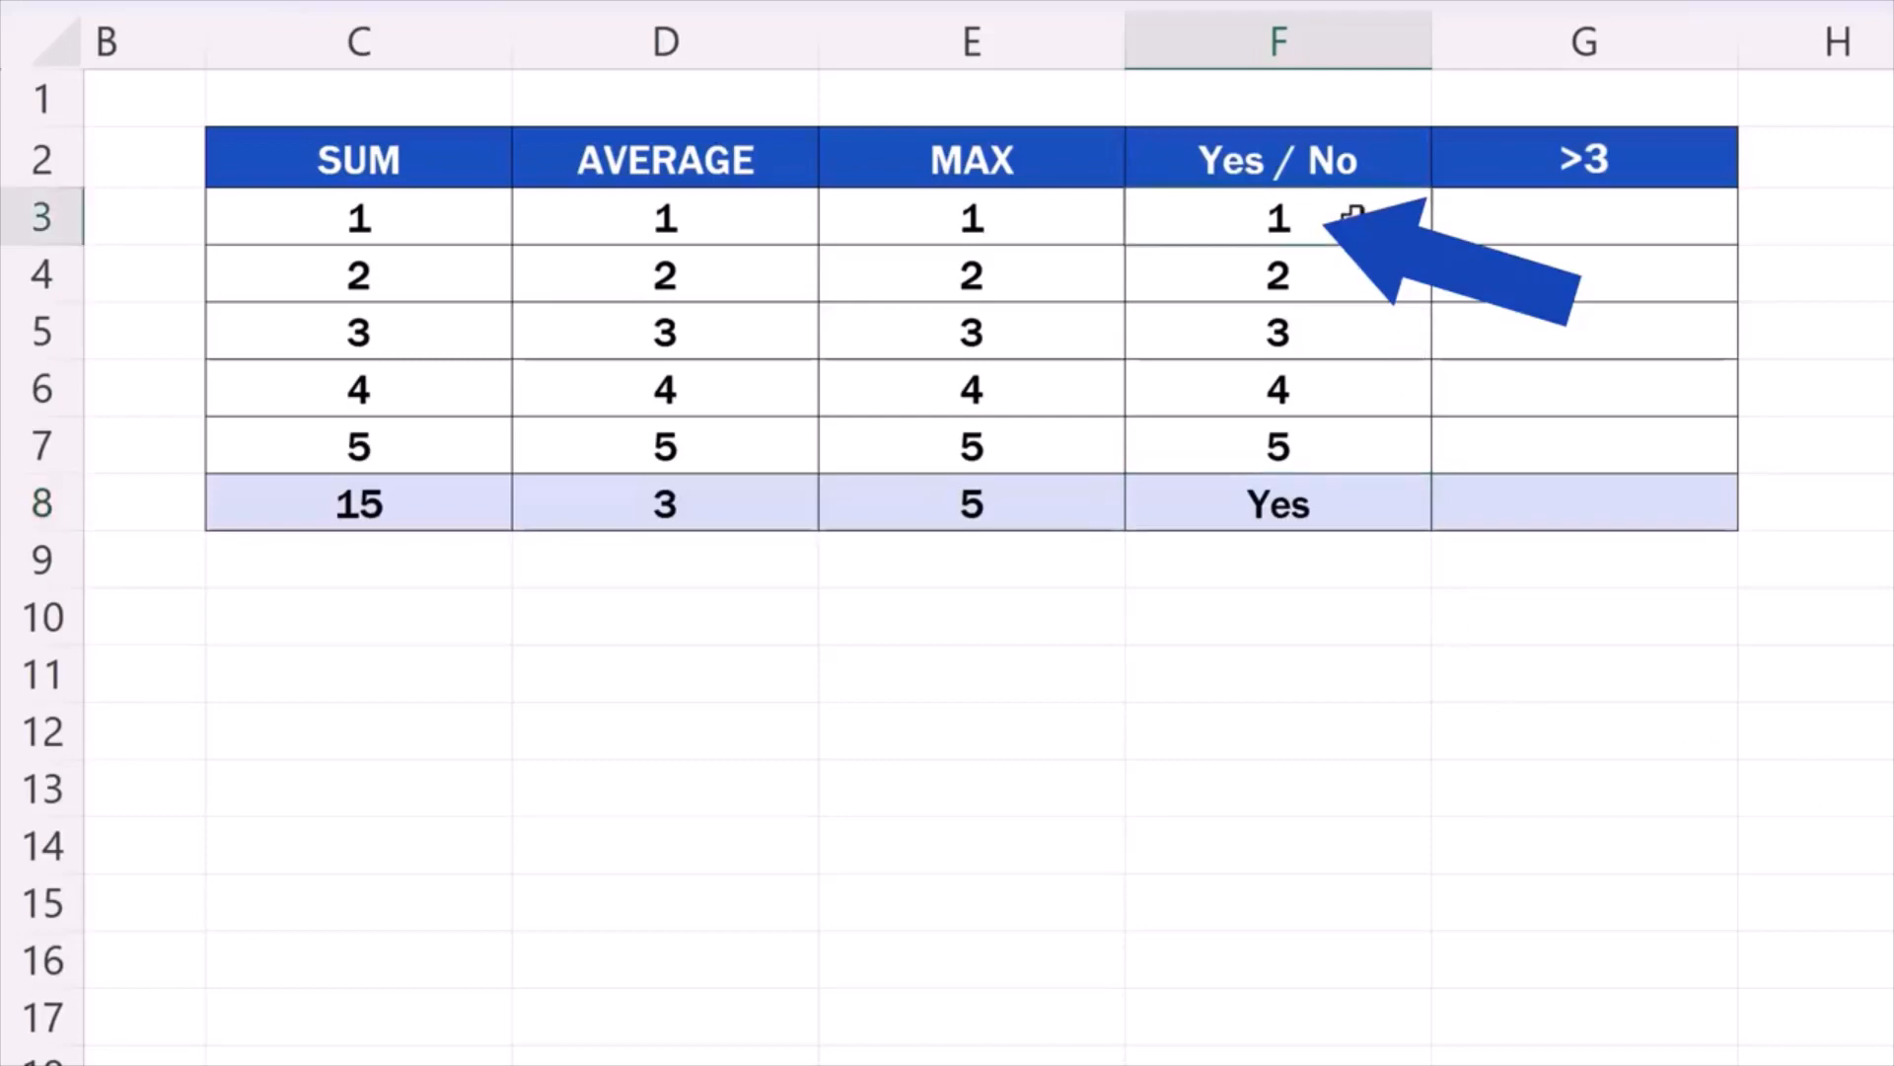
type("7")
key("Return")
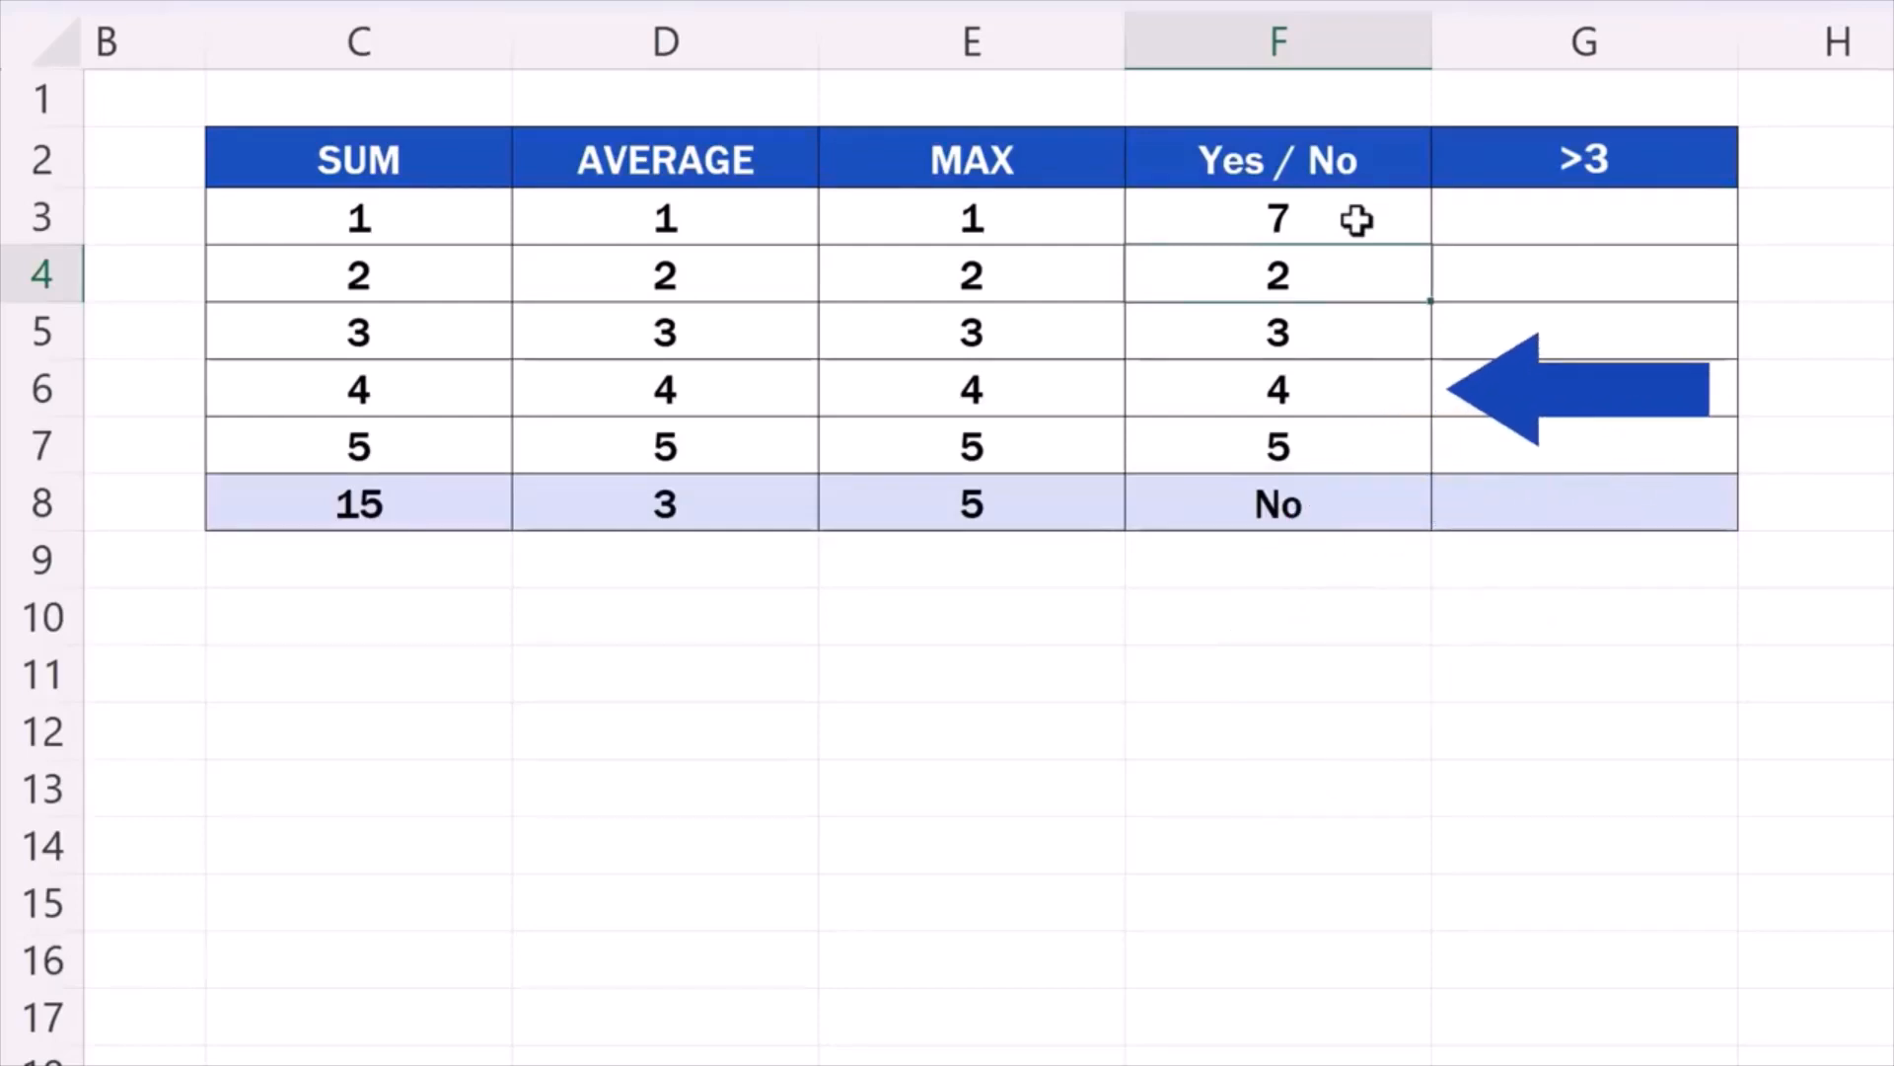
Change the value in cell F6 to 1 to retest the Yes / No formula.
left_click(1371, 391)
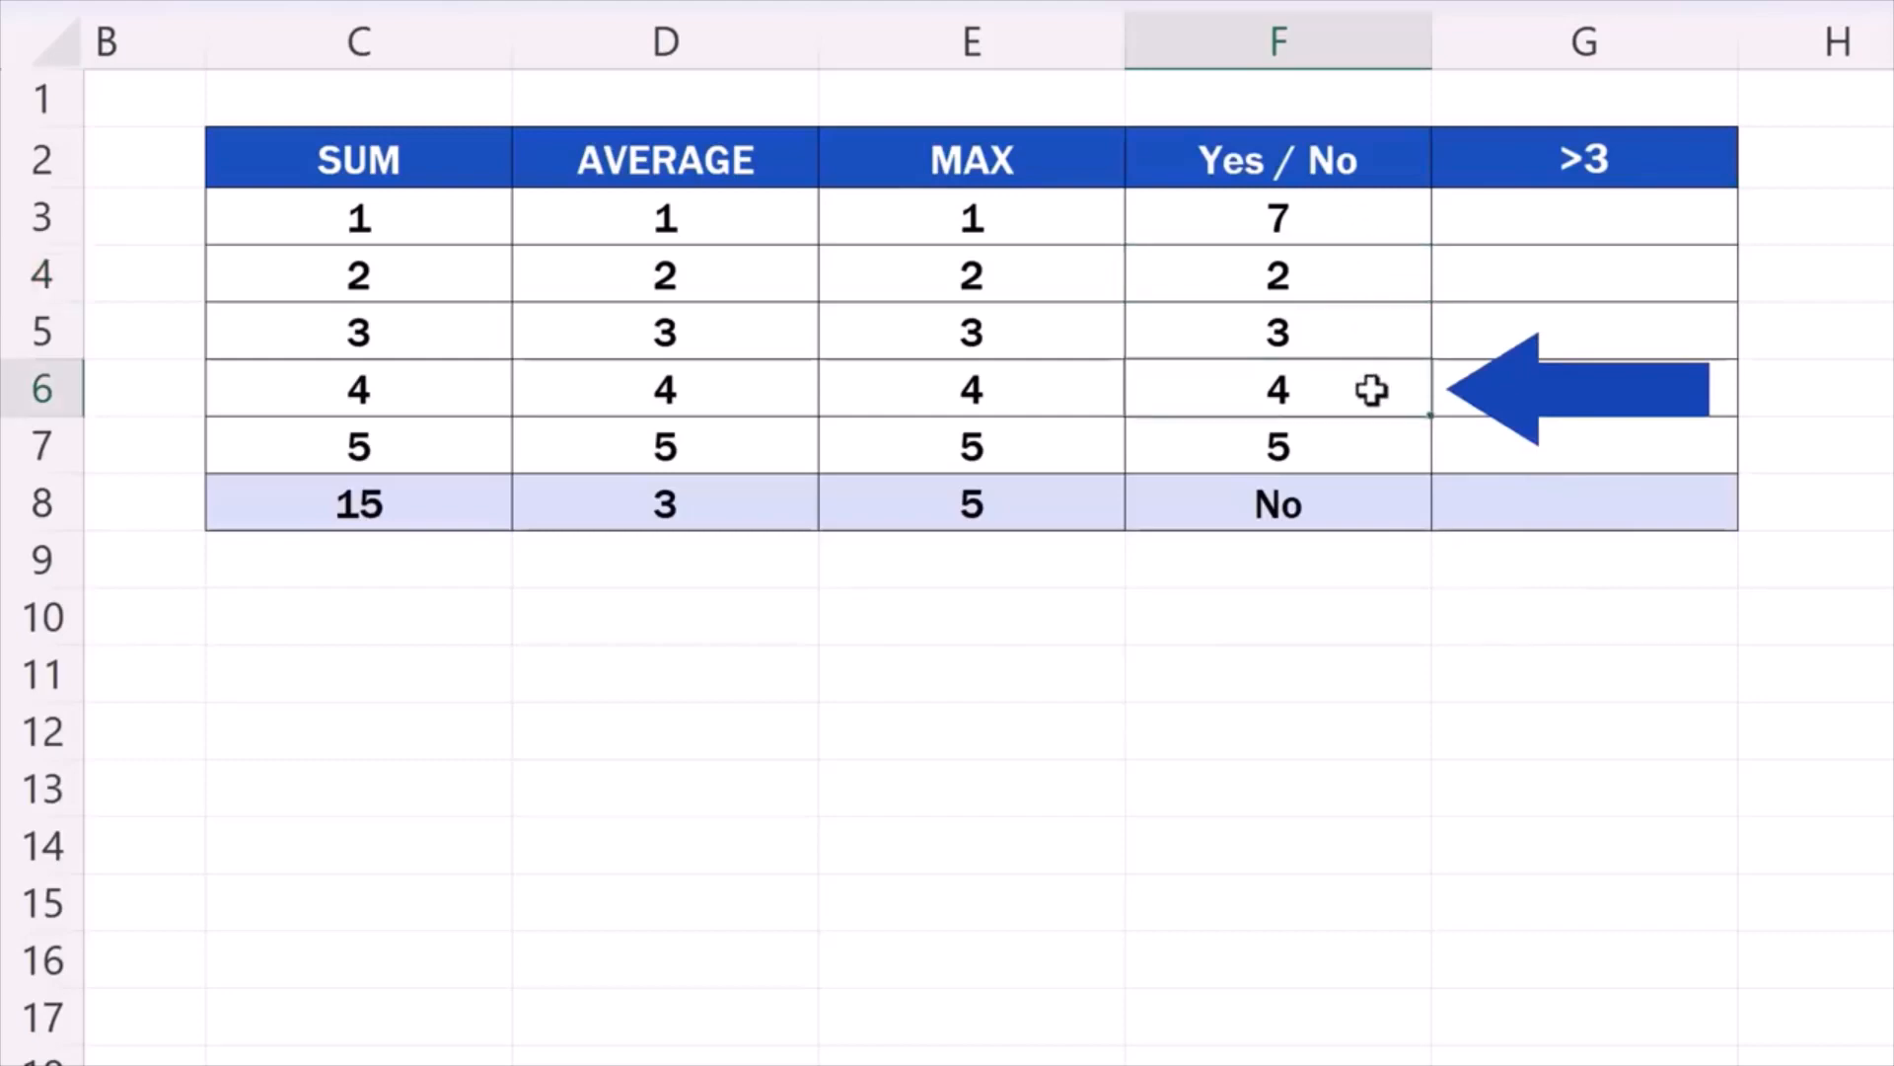
type("1")
key("Return")
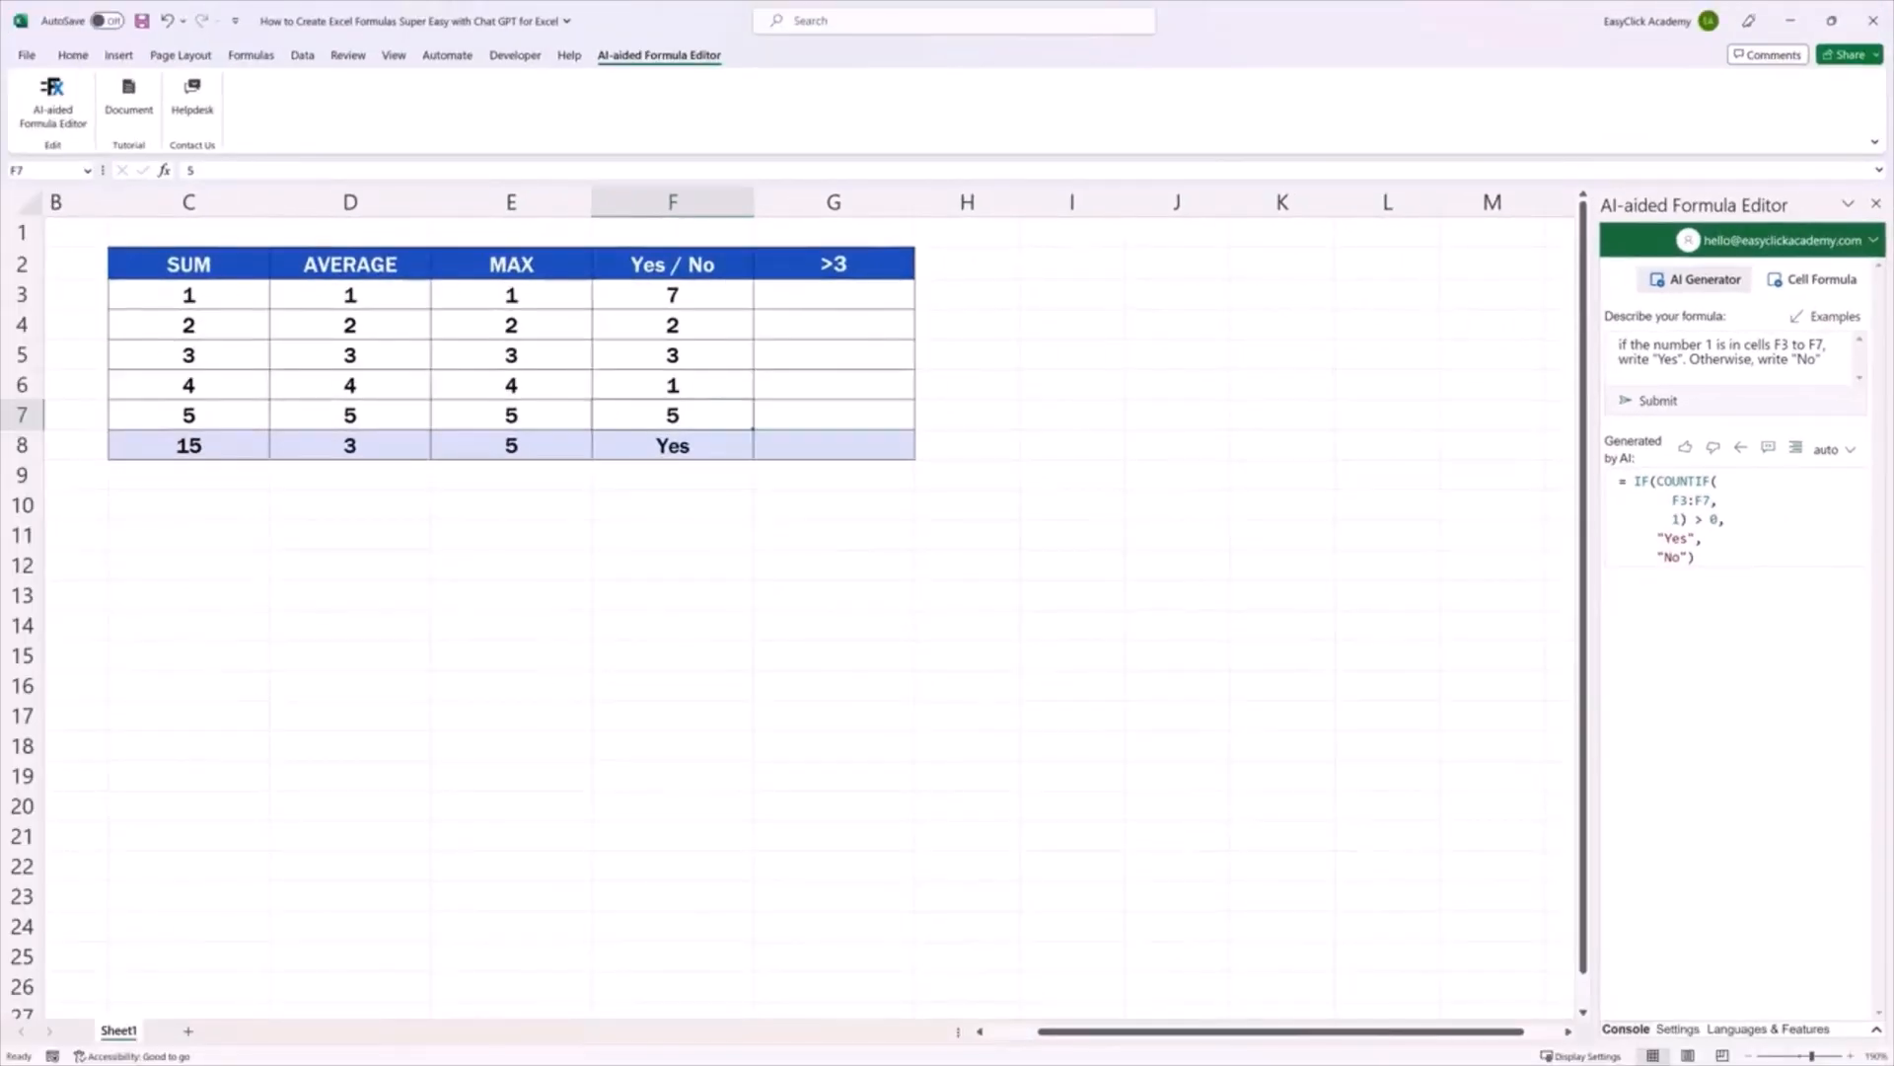
Fill cells G3 to G7 in the >3 column with the numbers 1 to 5.
left_click(863, 294)
type("1")
key("Return")
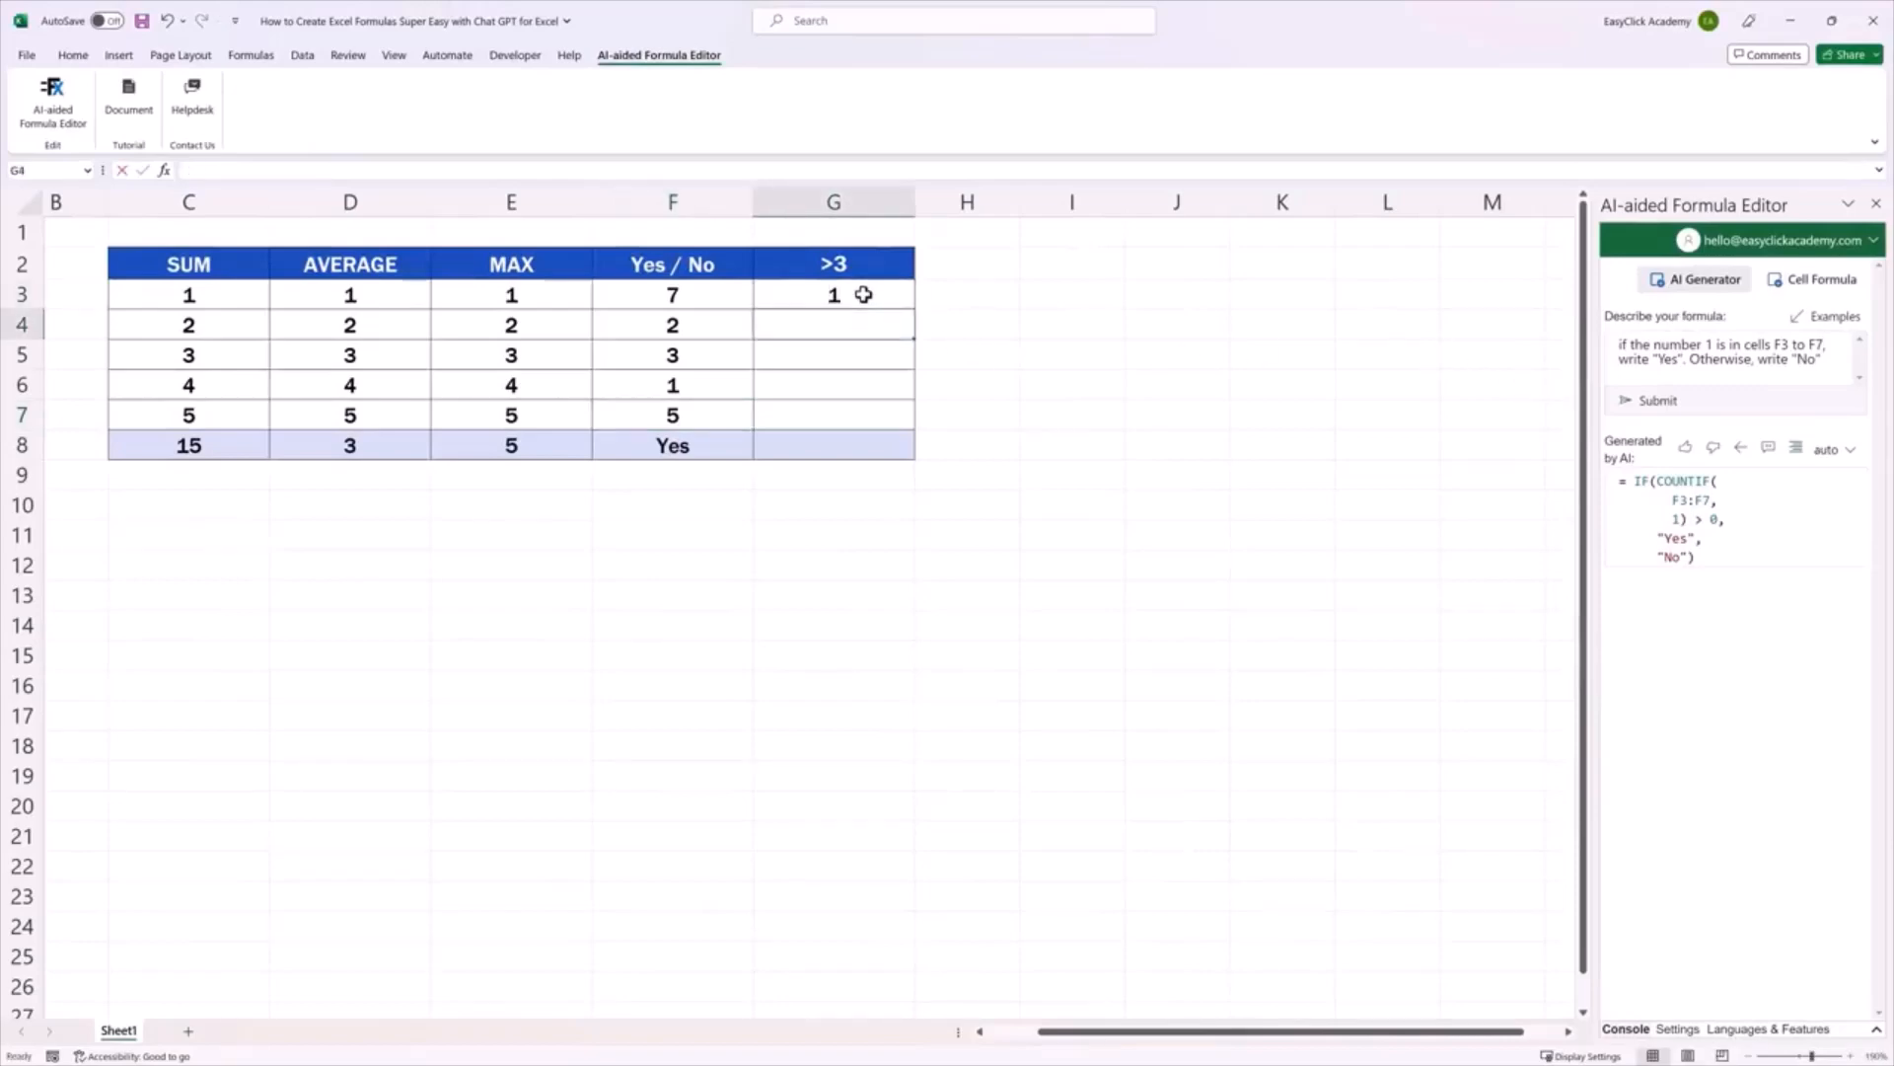
type("2")
key("Return")
type("3")
key("Return")
type("4")
key("Return")
type("5")
key("Return")
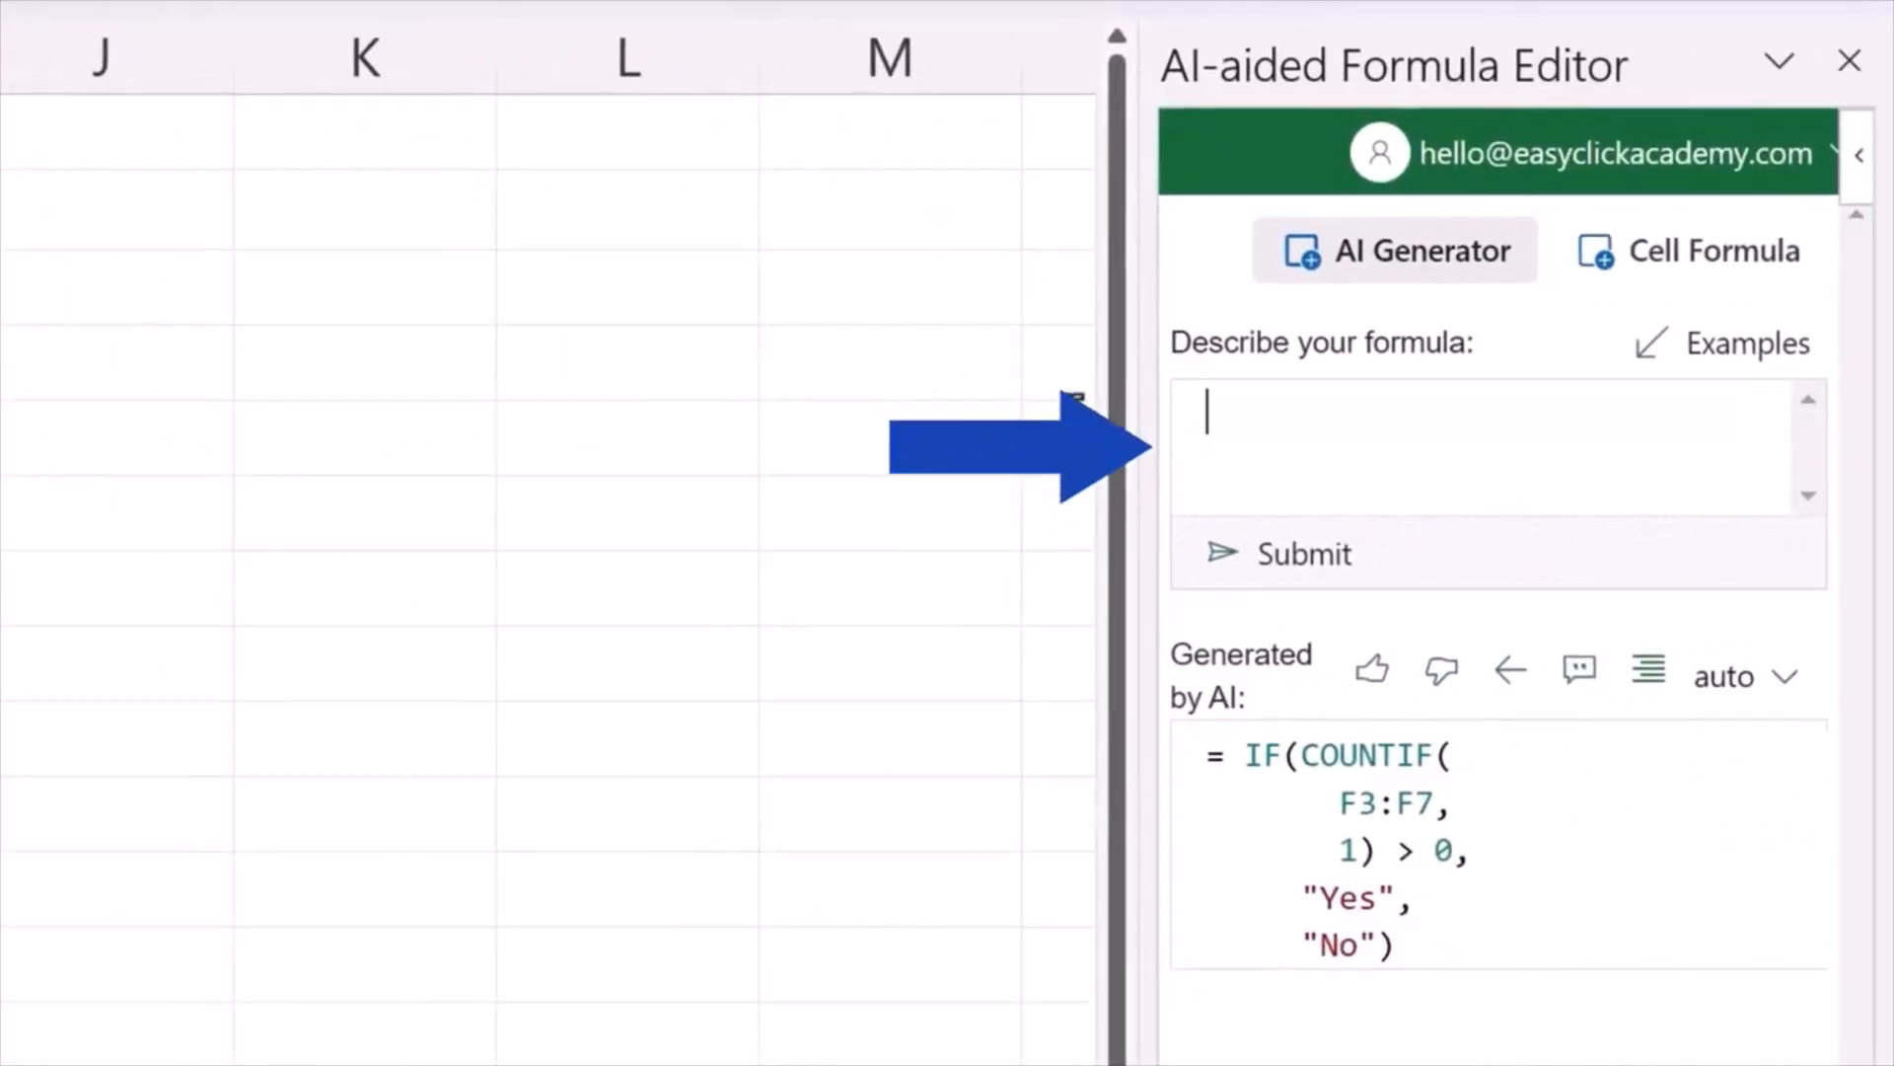
Generate a formula from "how many values in cells G3 to G7 are greater than 3" and write it to cell G8.
type("how many values in cells G3 to G7 are greater than 3")
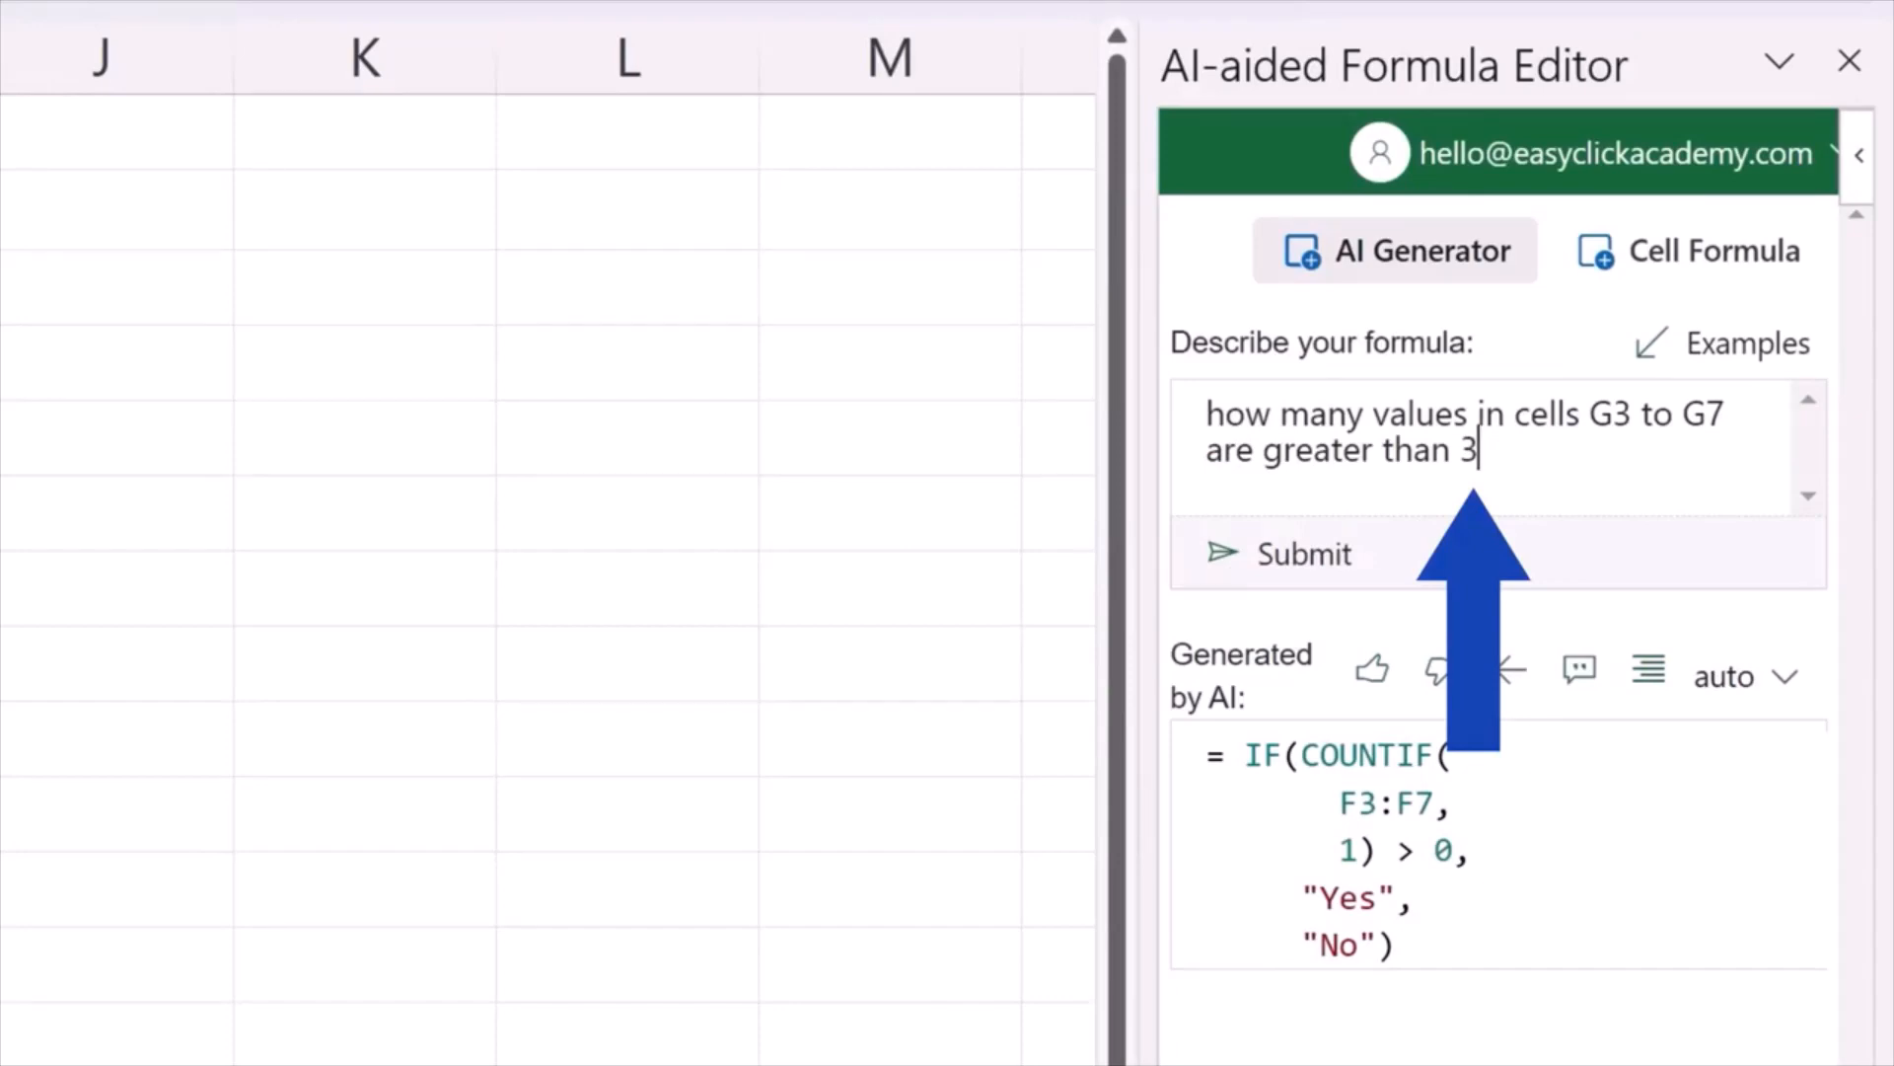
left_click(1278, 556)
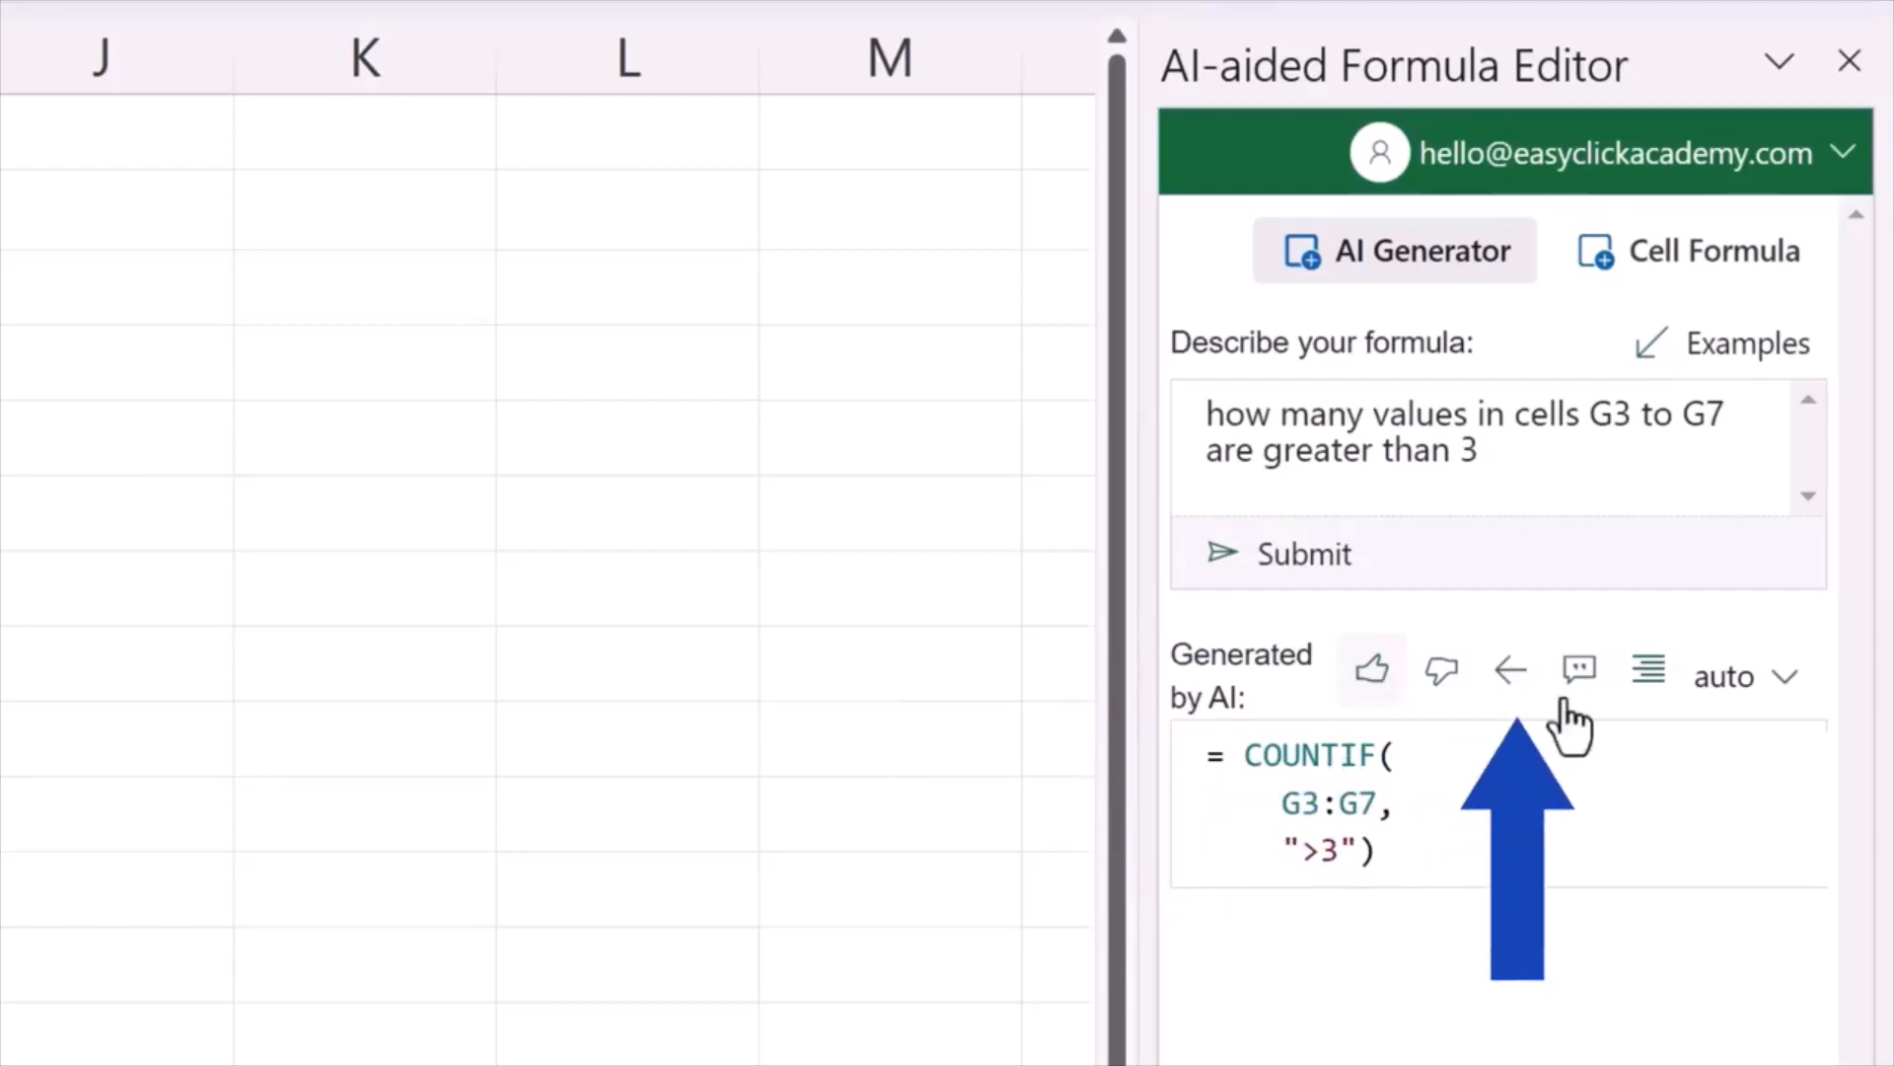
left_click(1500, 677)
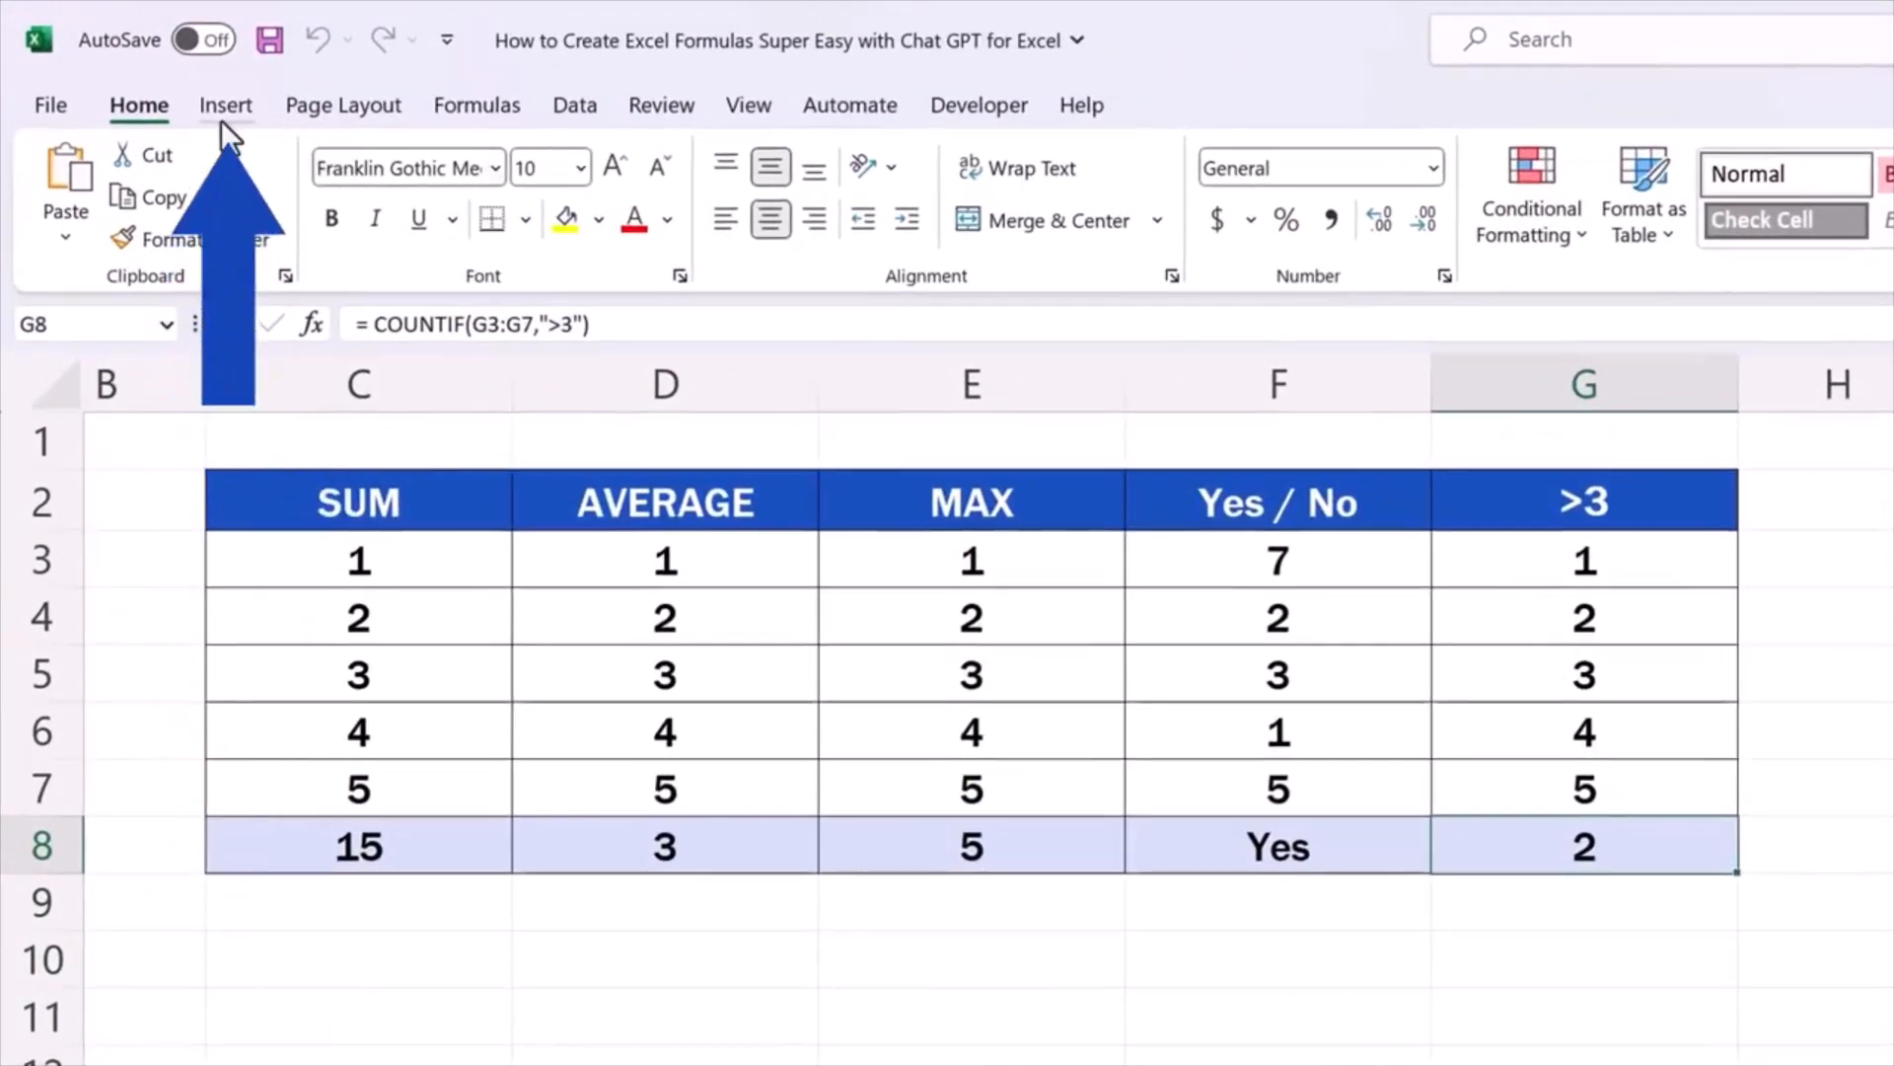
Search the Office Add-ins store for "Formula Editor".
left_click(221, 118)
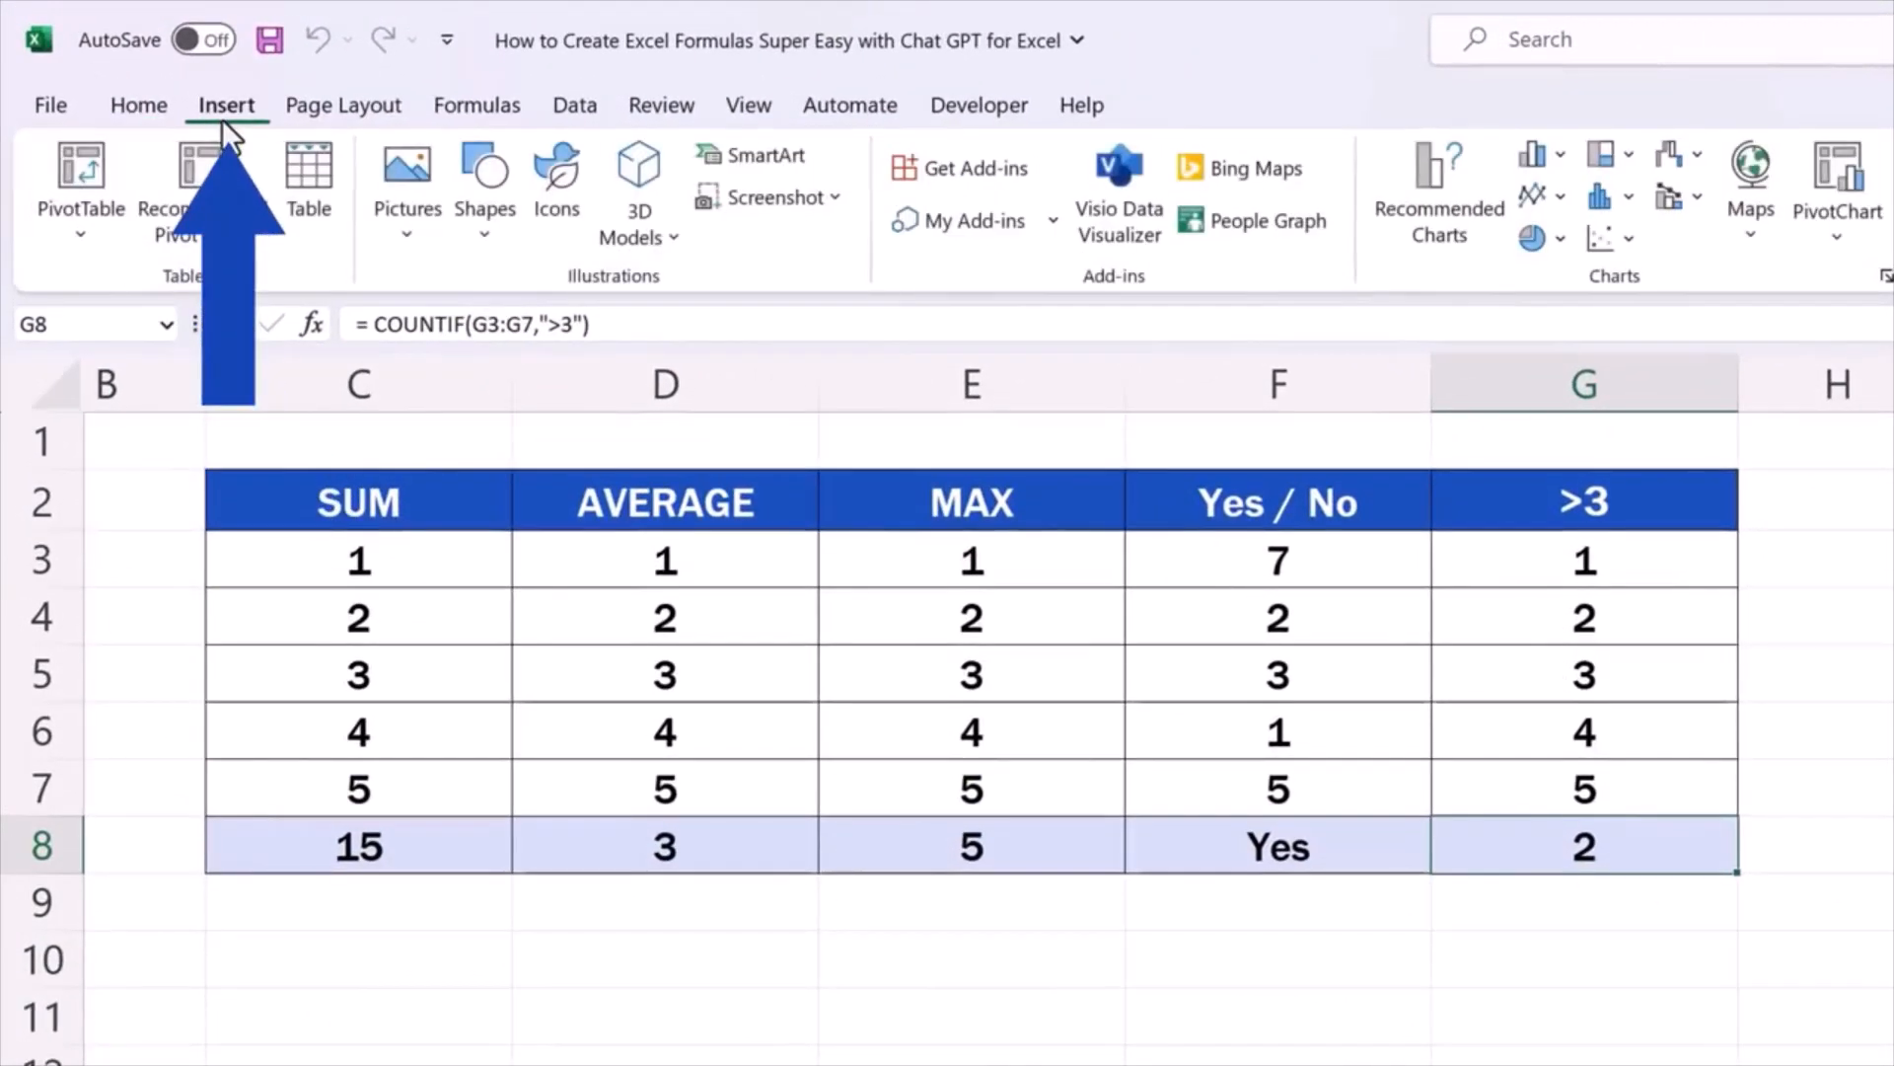
left_click(953, 168)
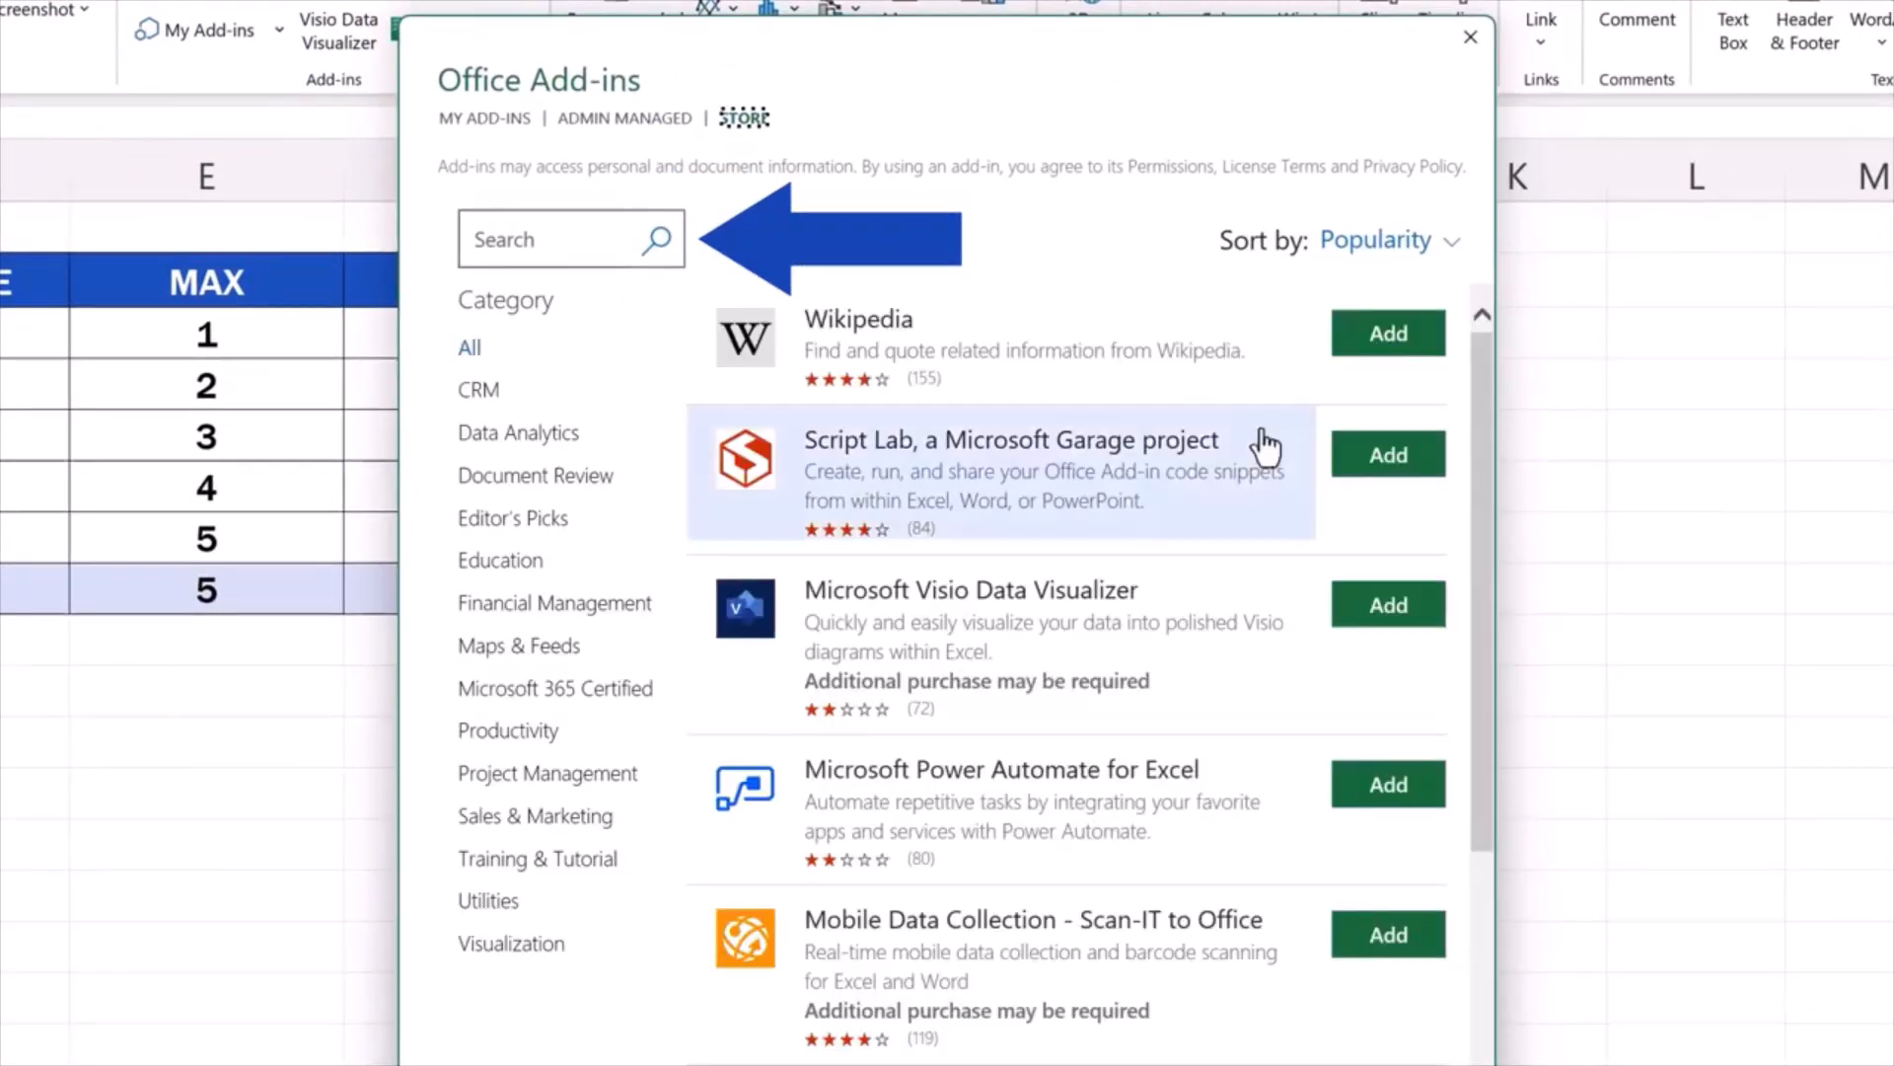
left_click(517, 241)
type("Formula Editor")
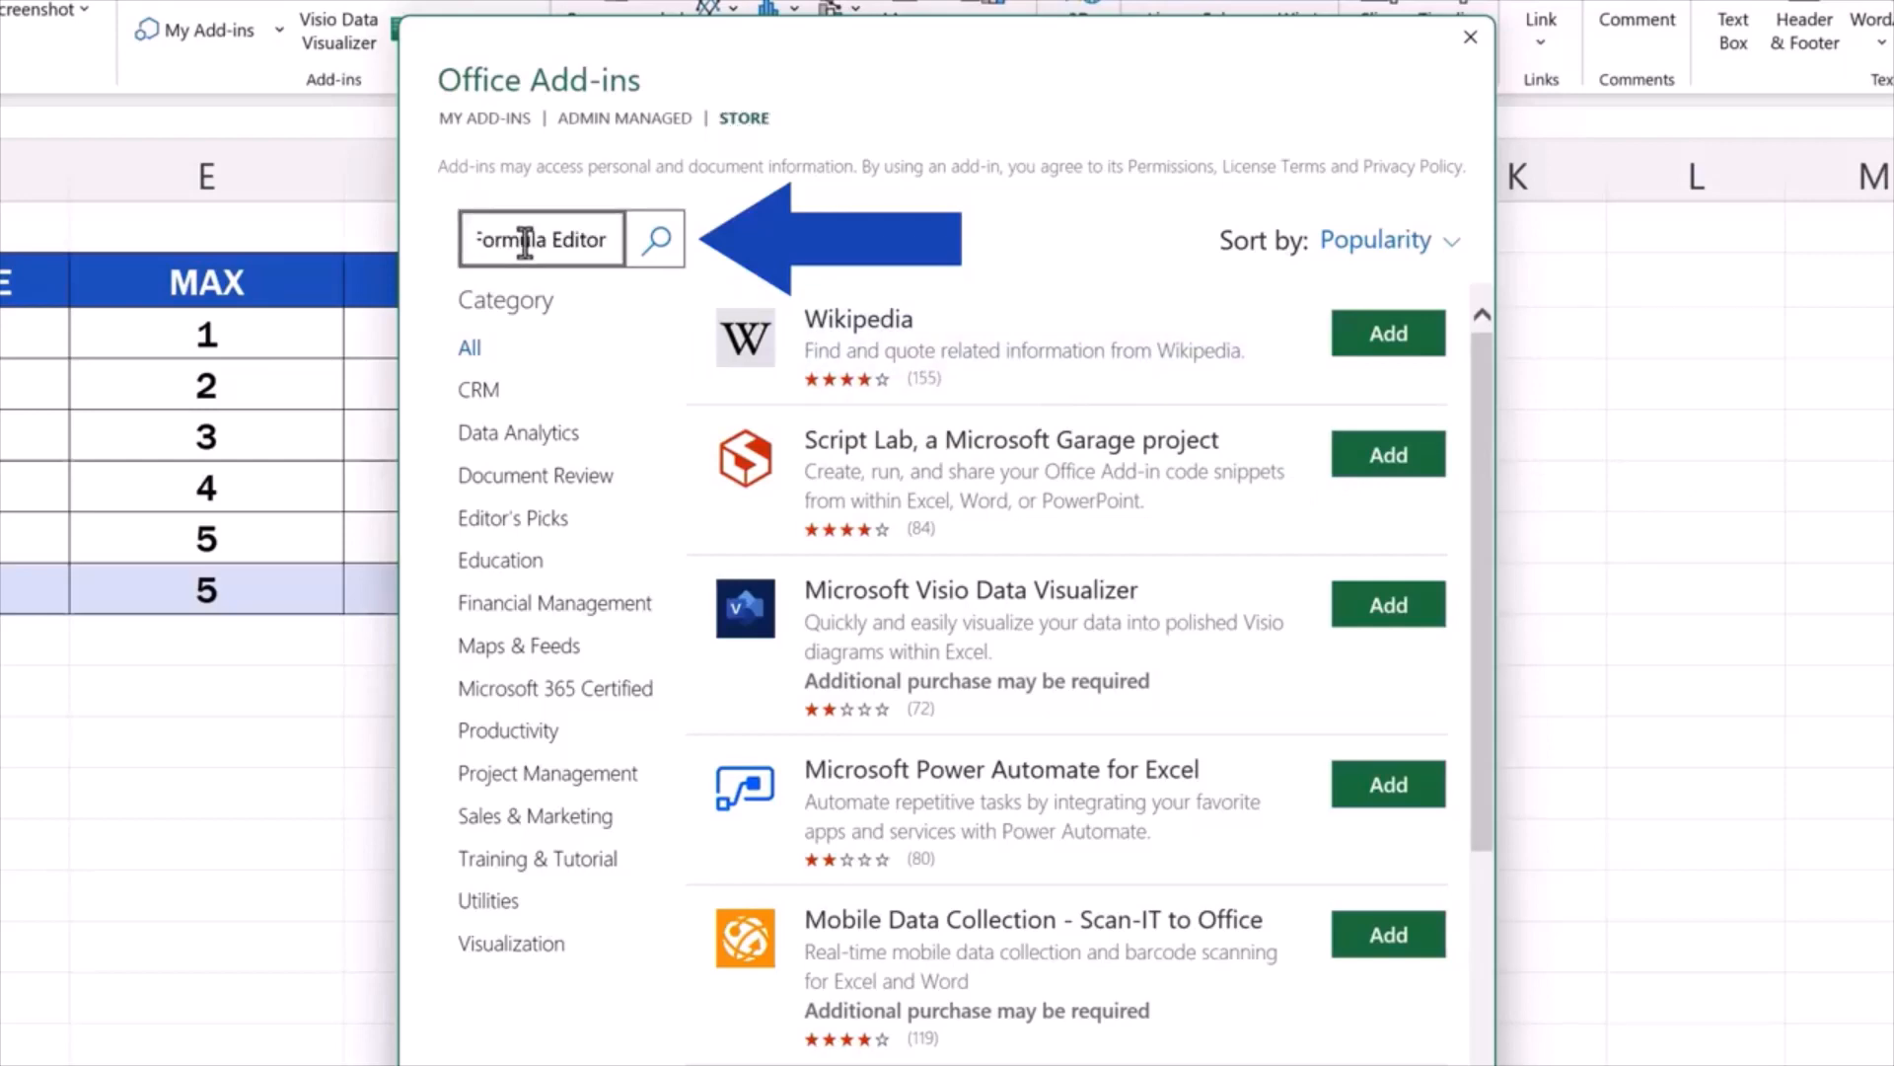
left_click(655, 254)
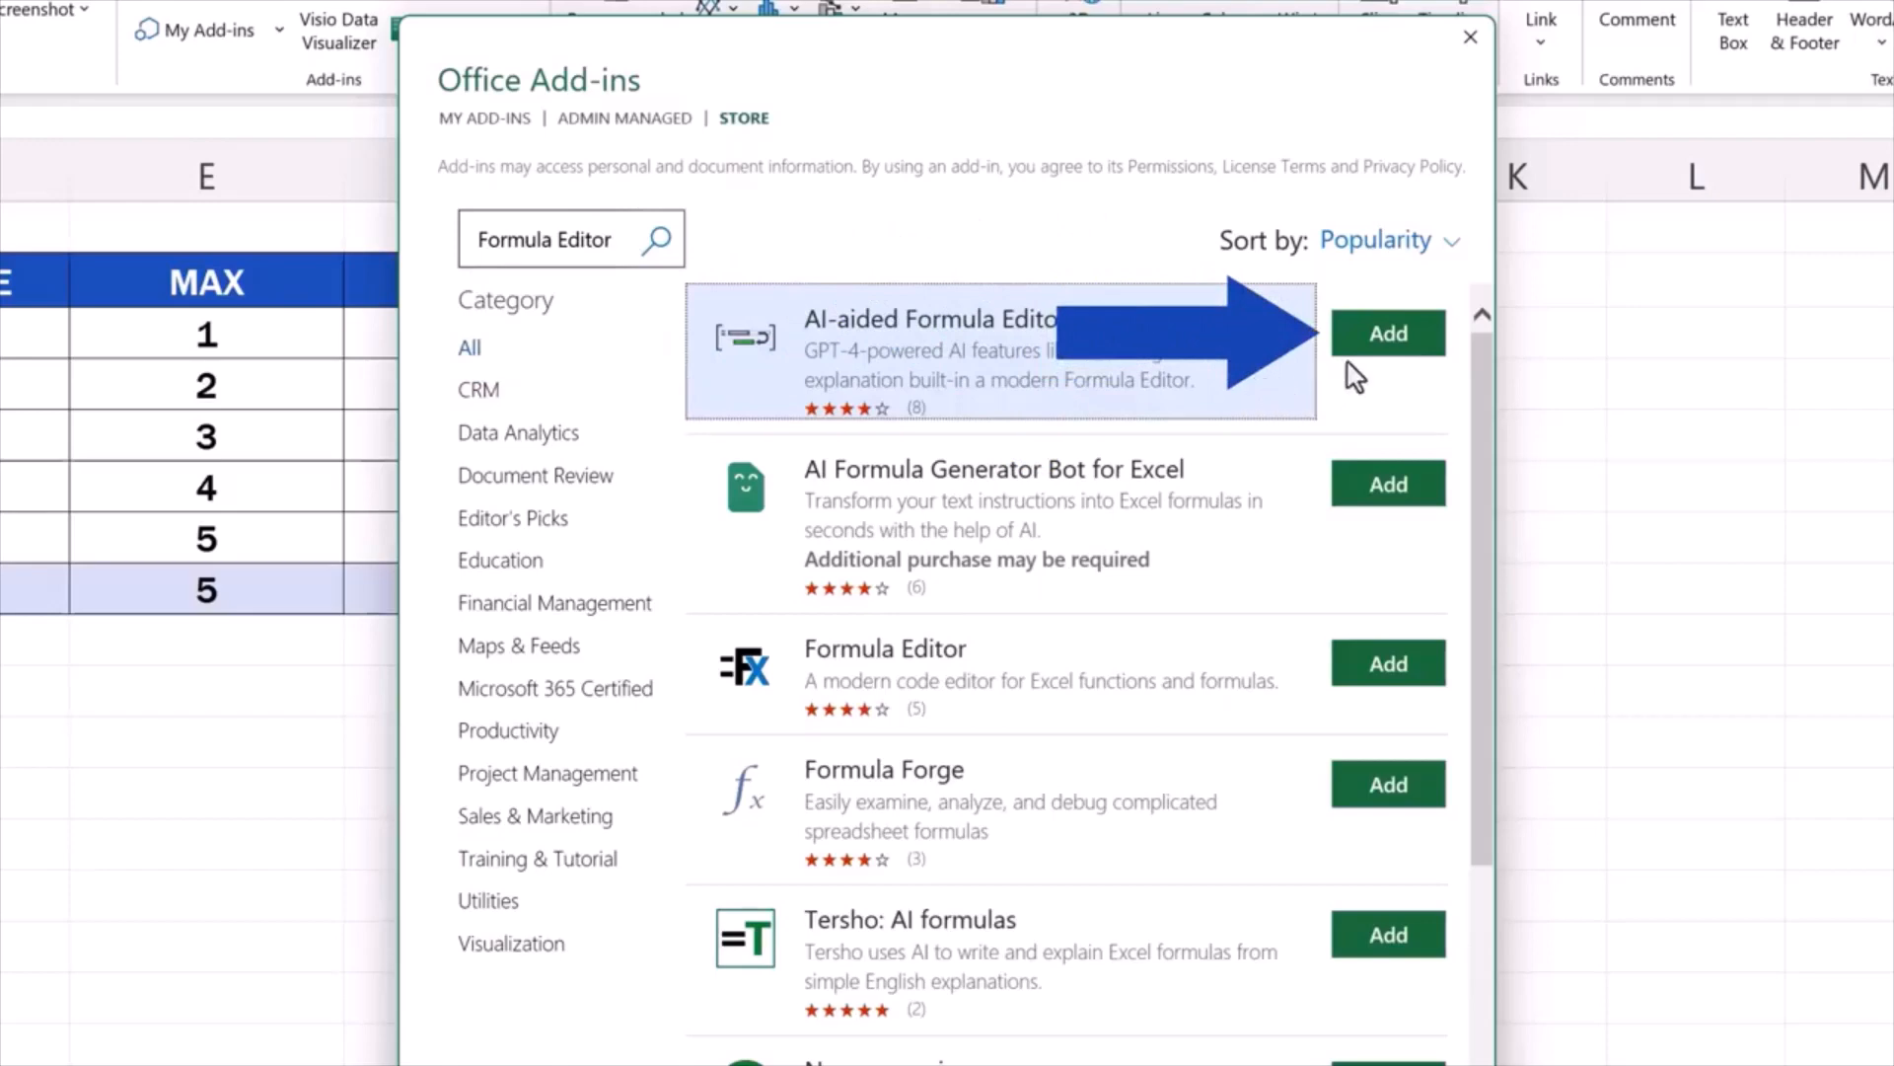
Add the AI-aided Formula Editor add-in and agree to its license terms and conditions.
left_click(1399, 345)
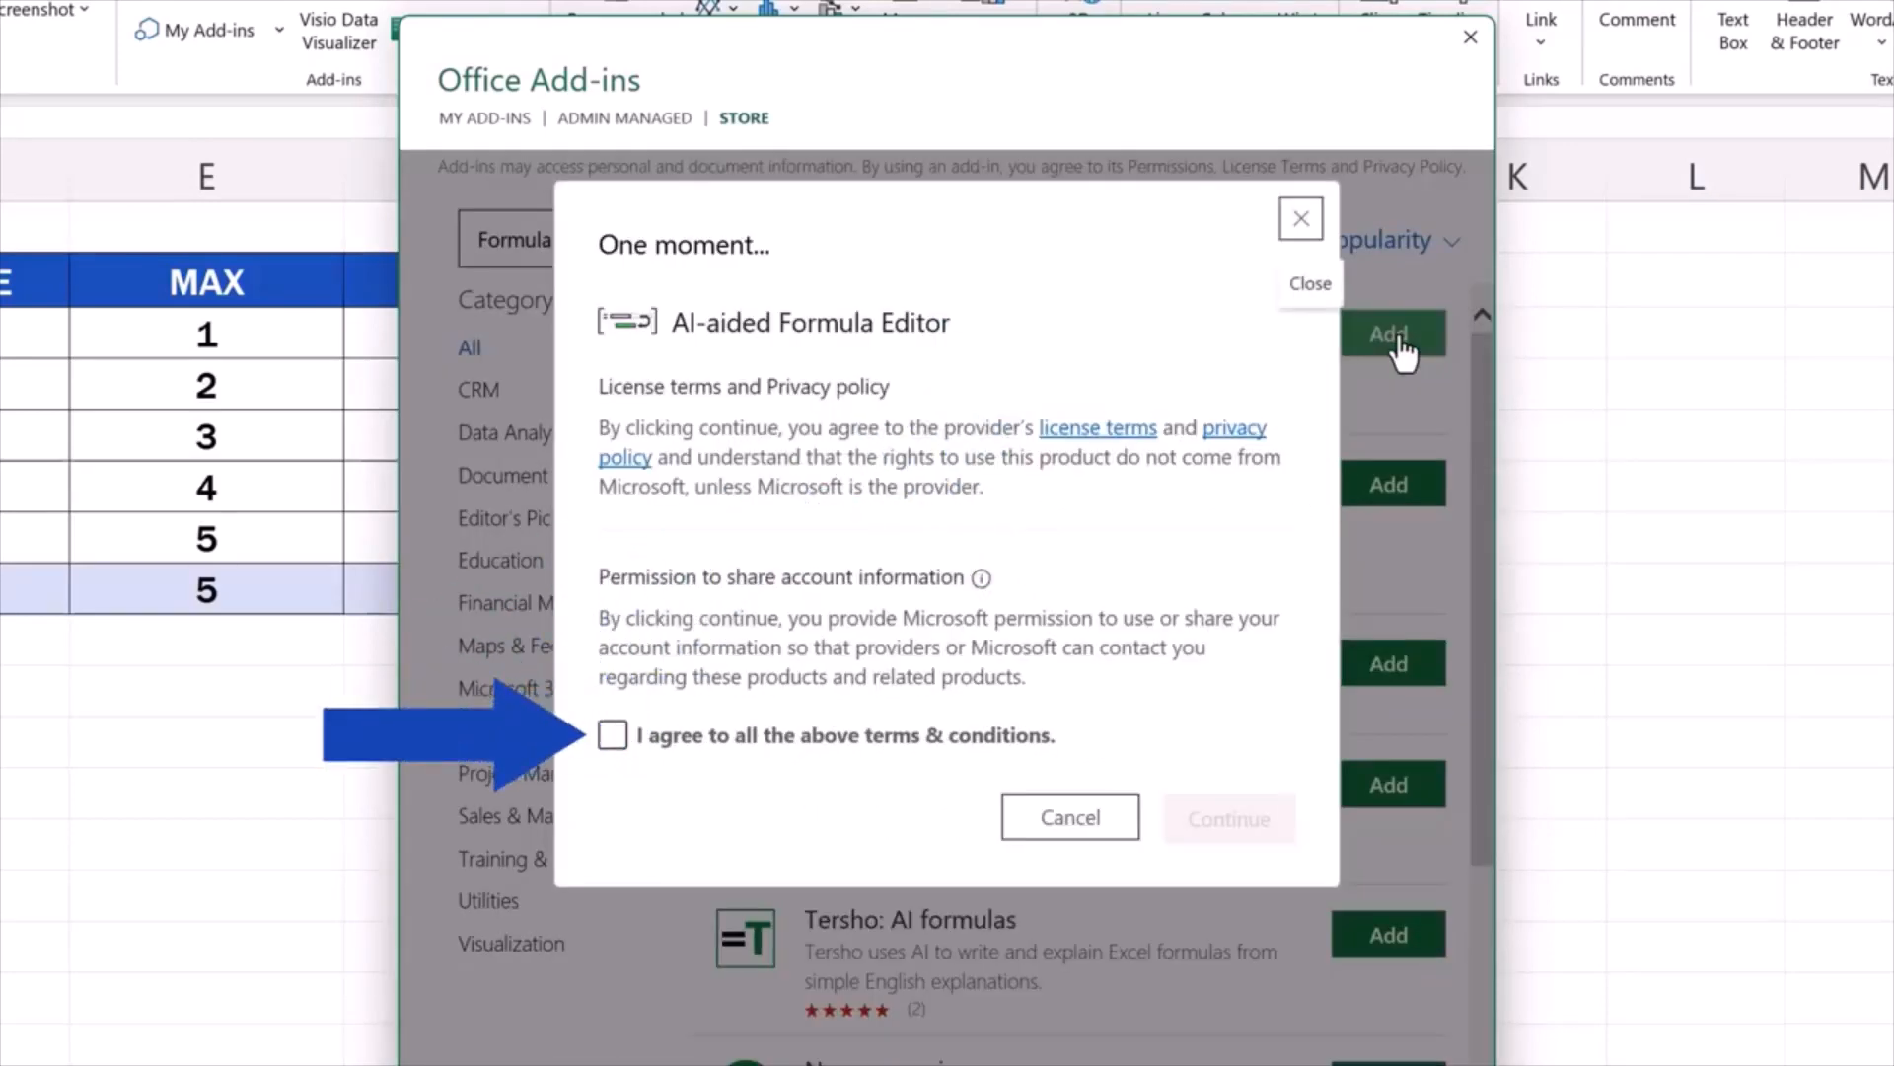
left_click(612, 735)
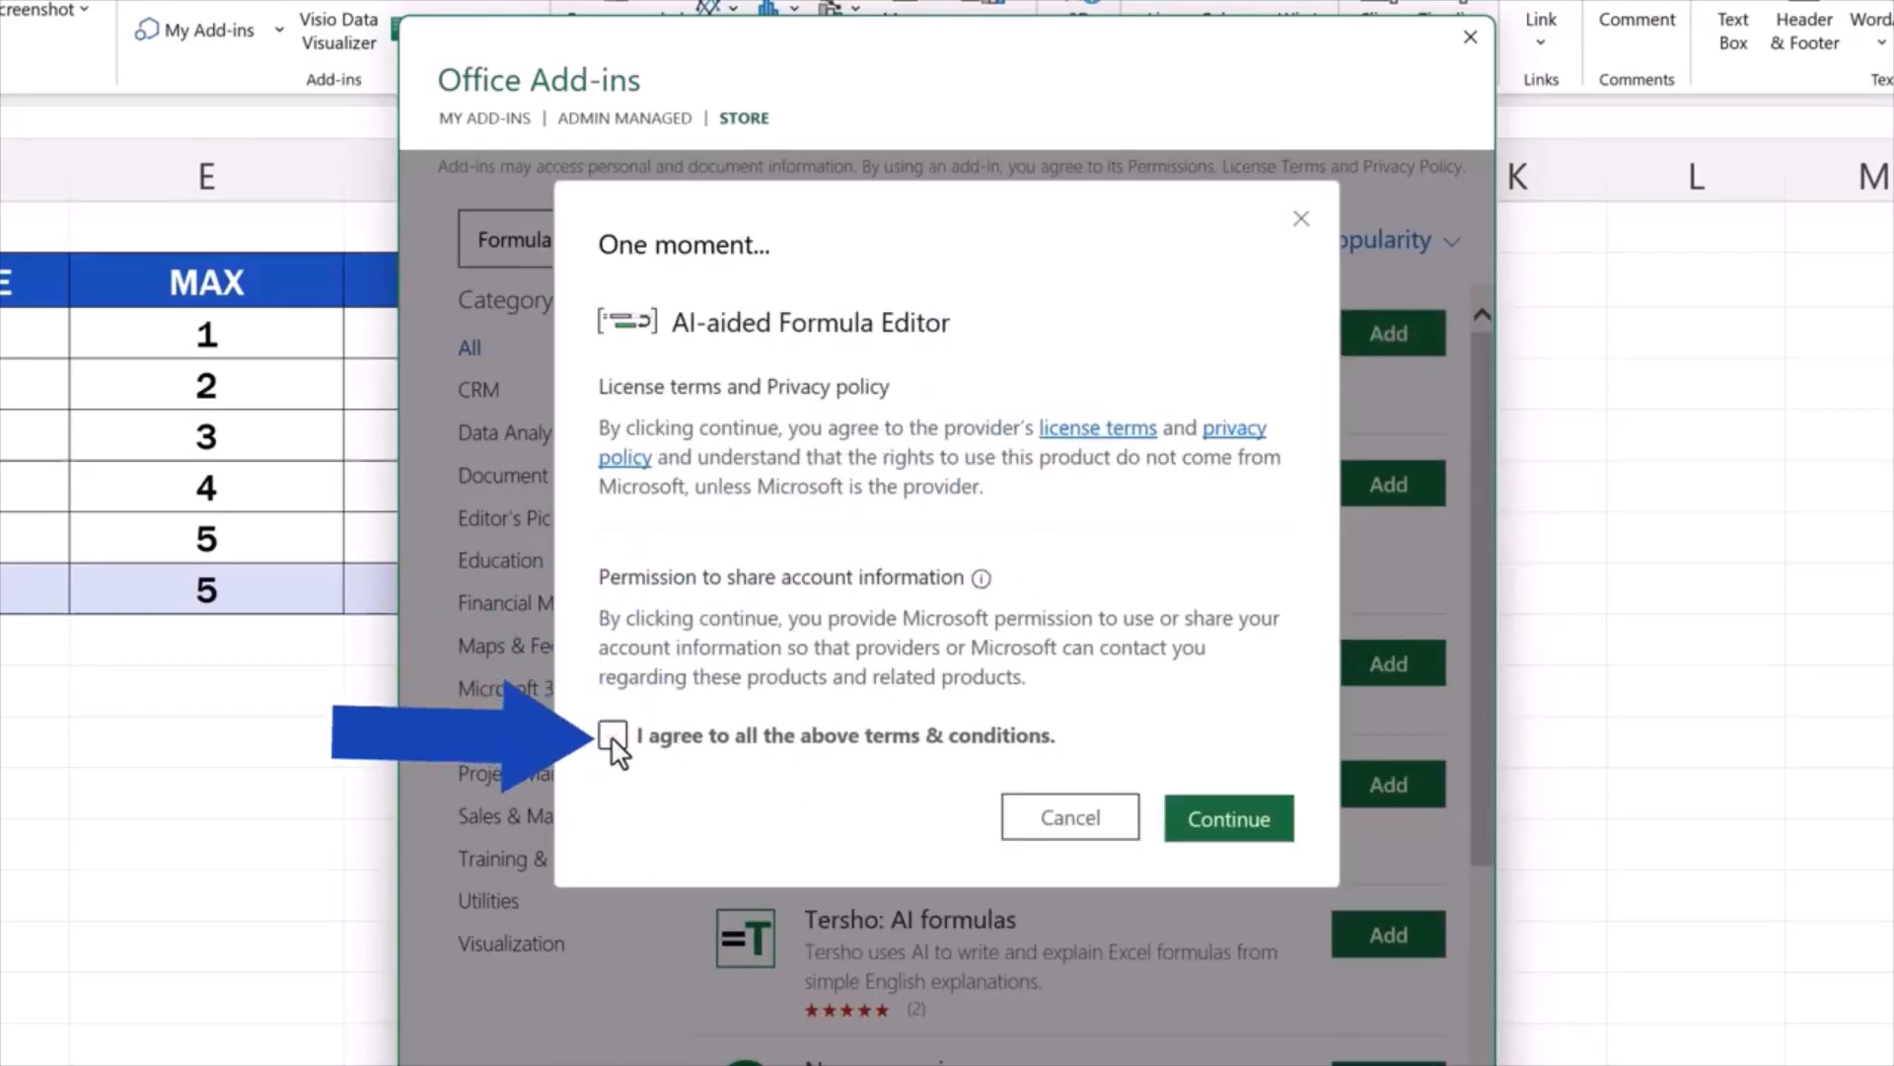
left_click(1262, 833)
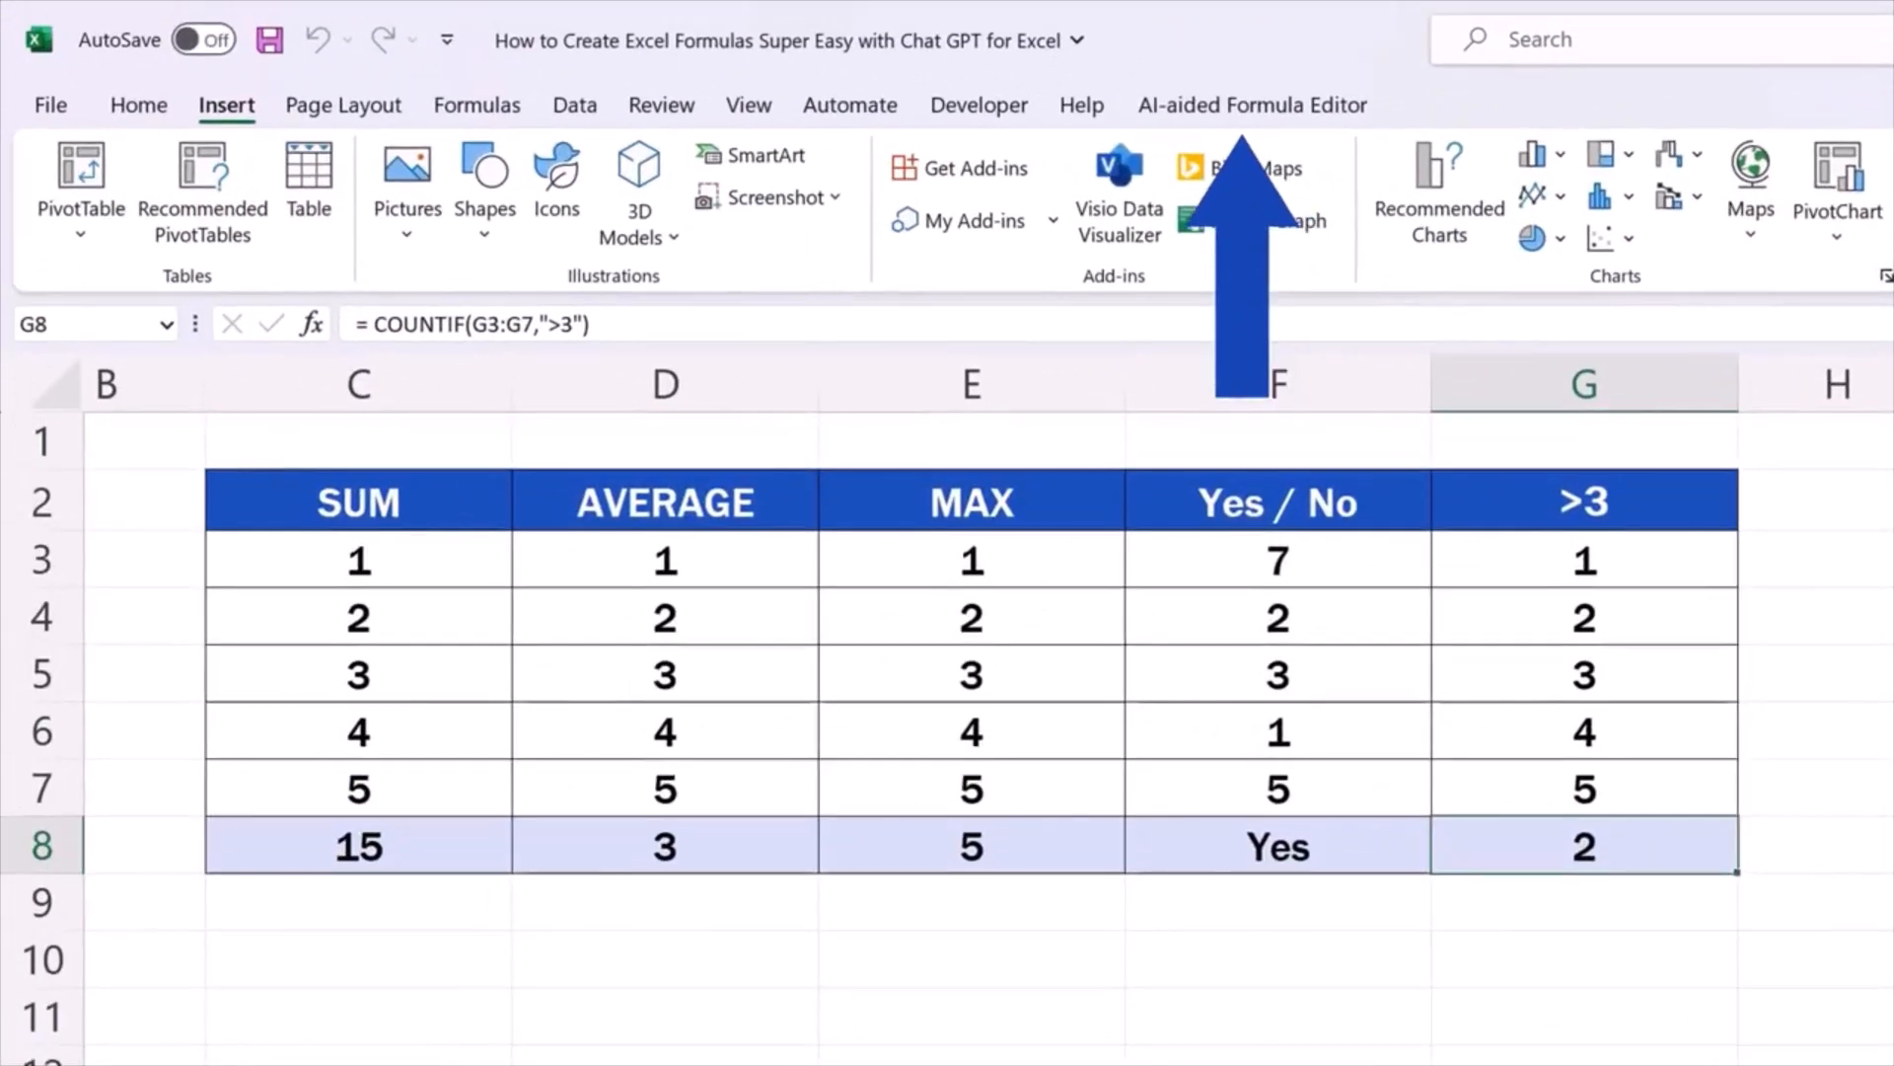
Open the AI-aided Formula Editor add-in and sign in with the account's e-mail address and password.
left_click(1288, 113)
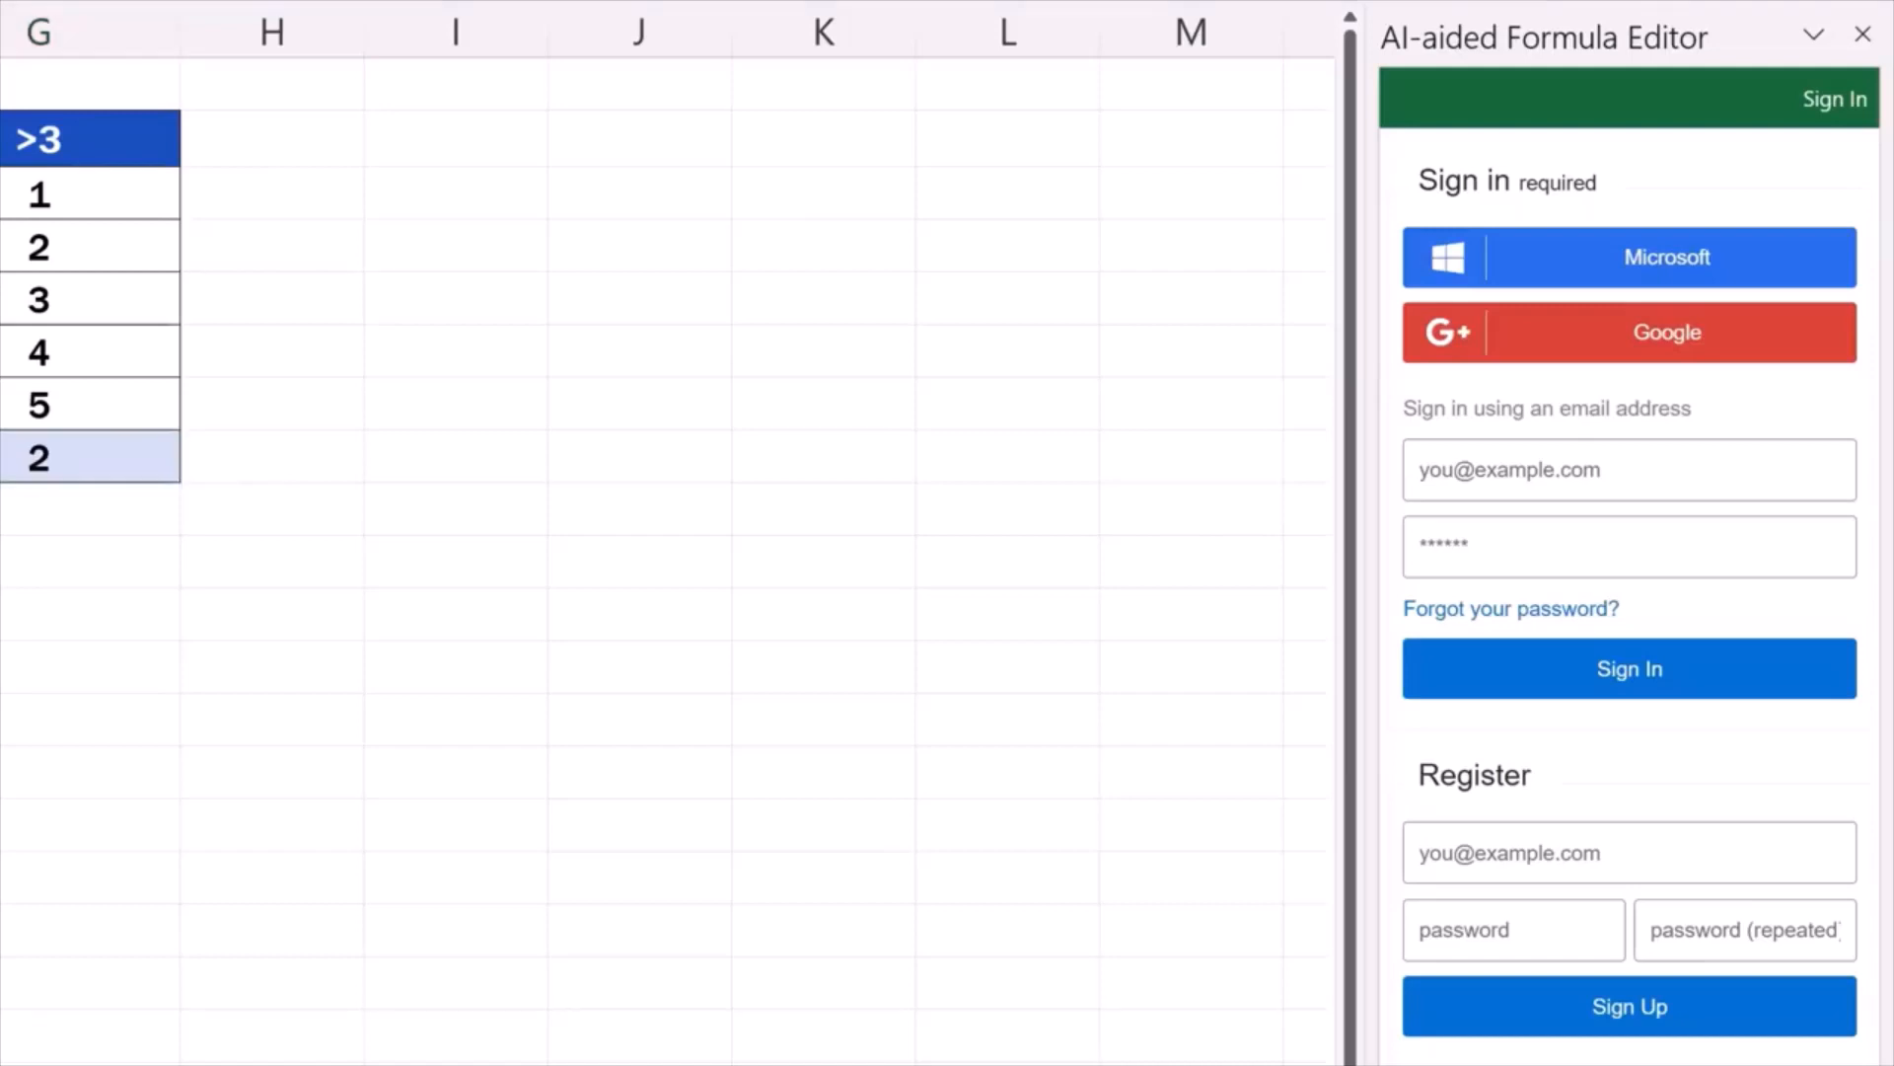
left_click(1573, 473)
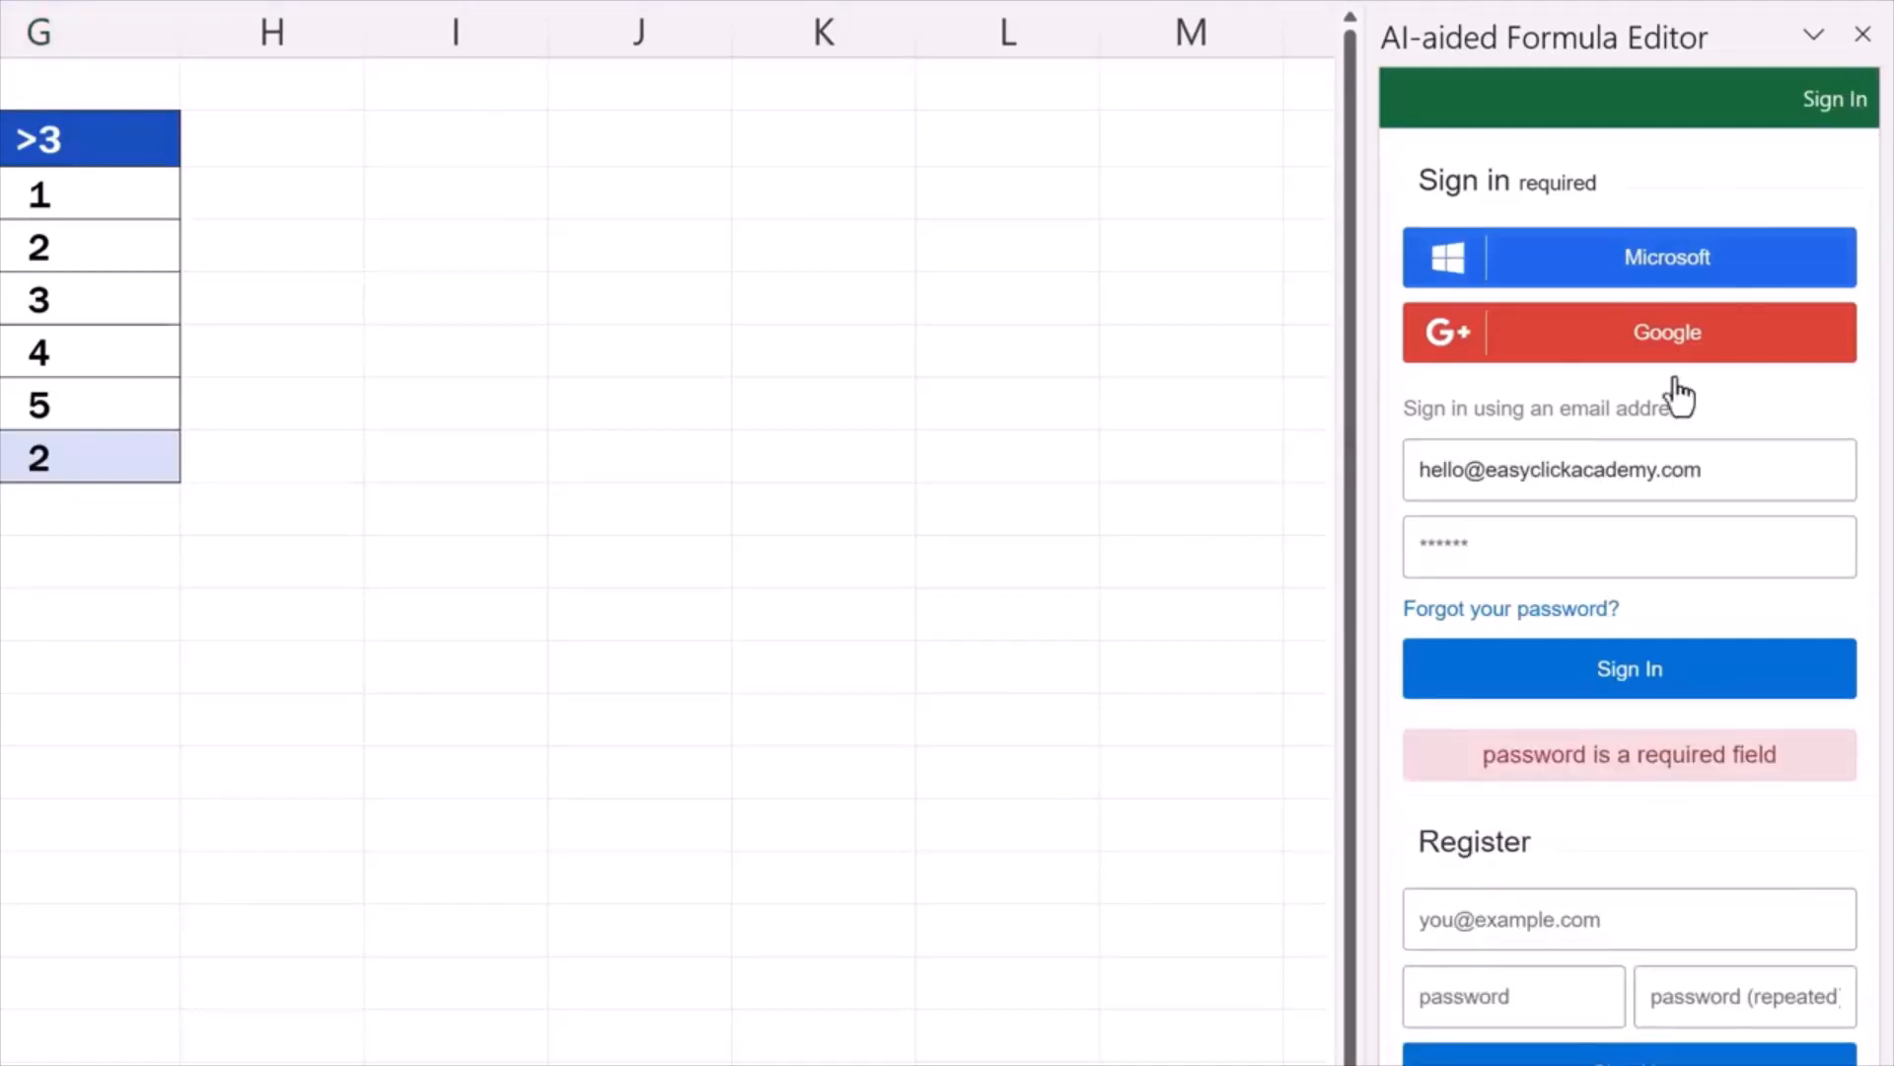
left_click(1556, 542)
key("ctrl+v")
left_click(1606, 671)
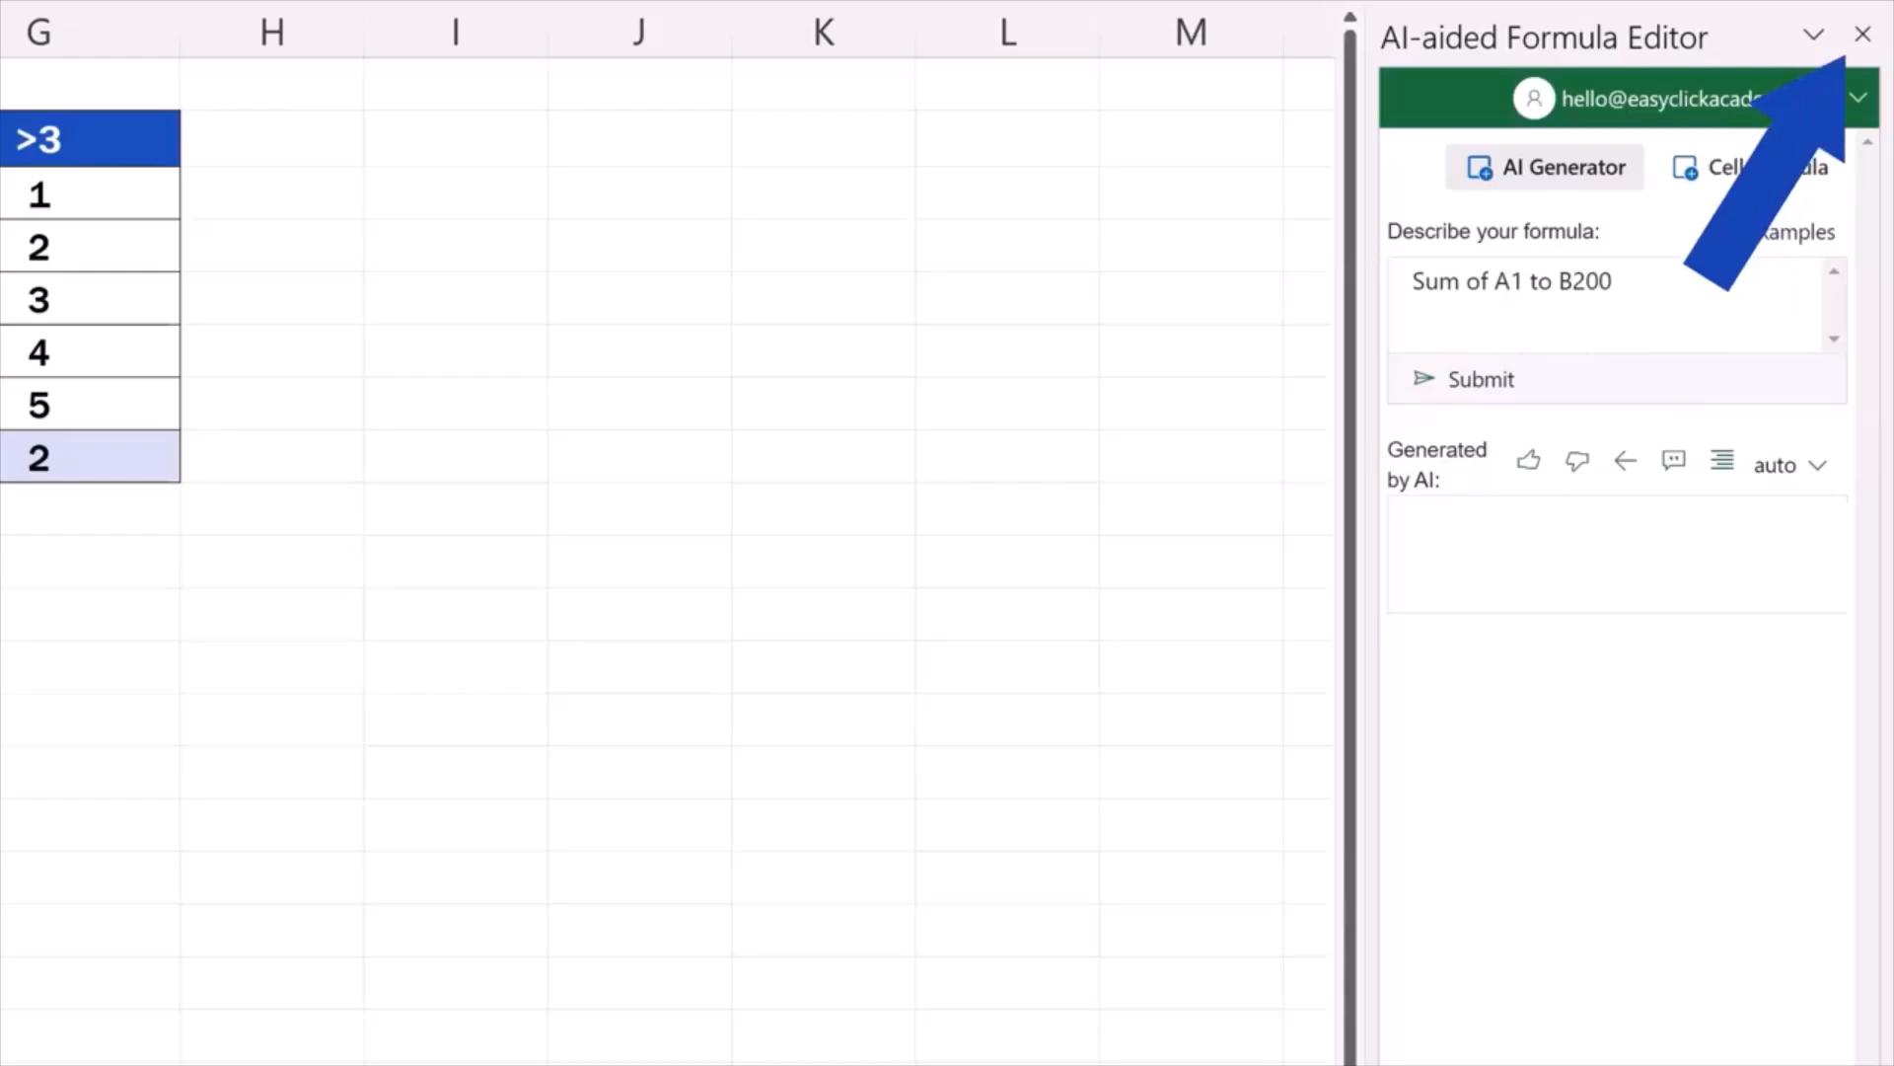
Close the AI-aided Formula Editor pane and reopen it from the add-in's own commands.
left_click(1864, 40)
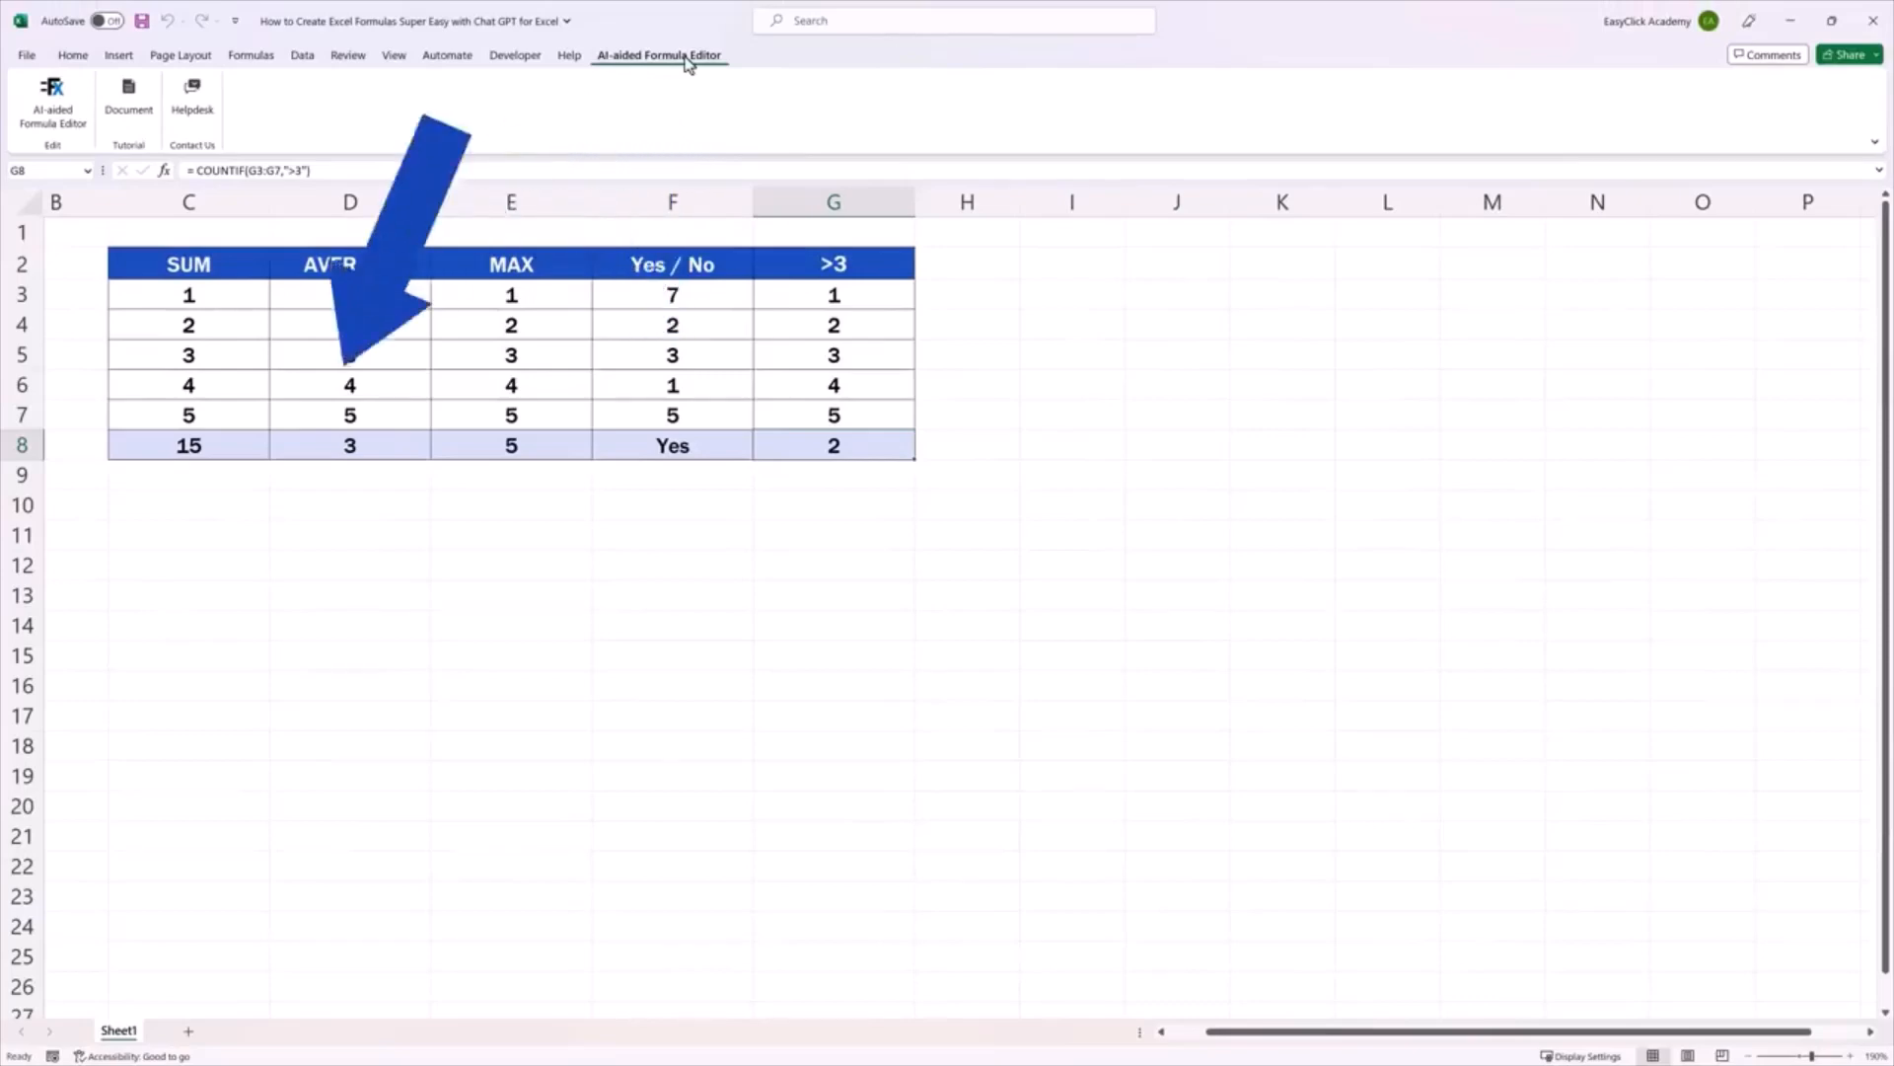
left_click(54, 107)
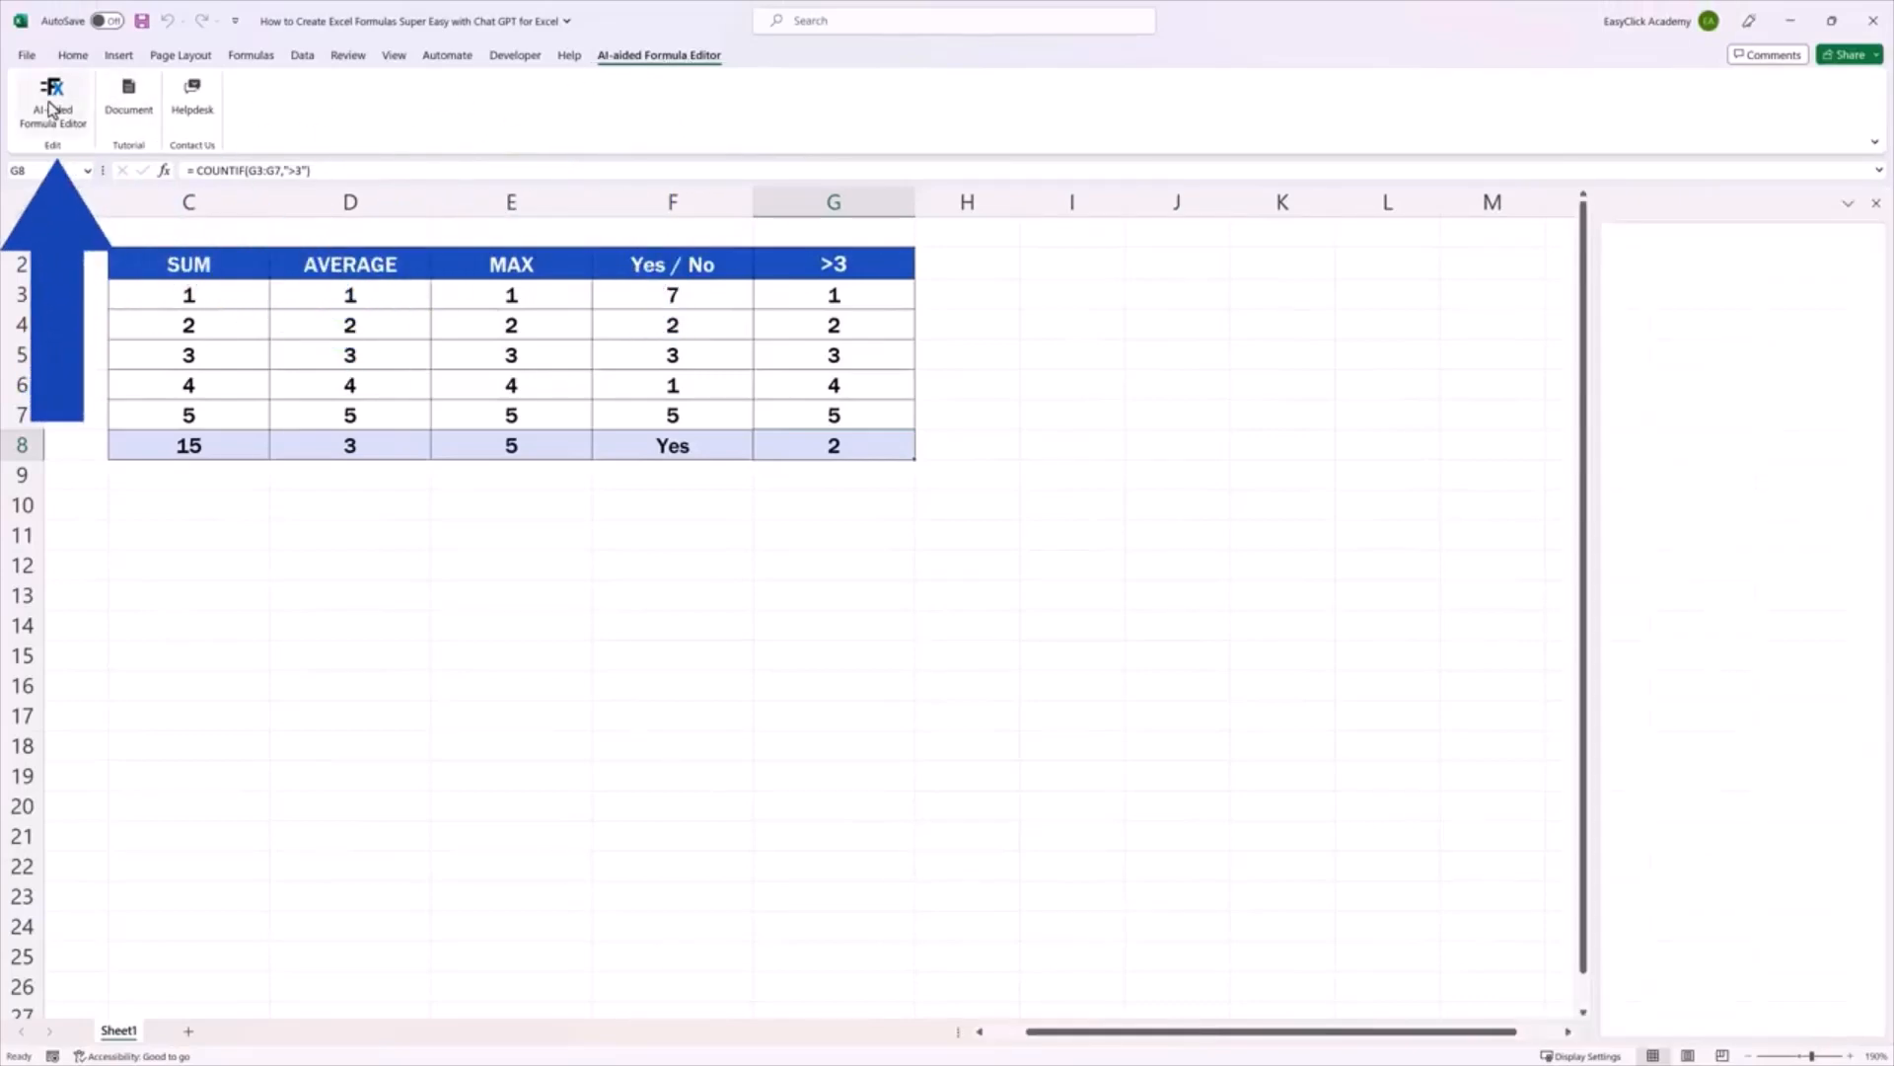